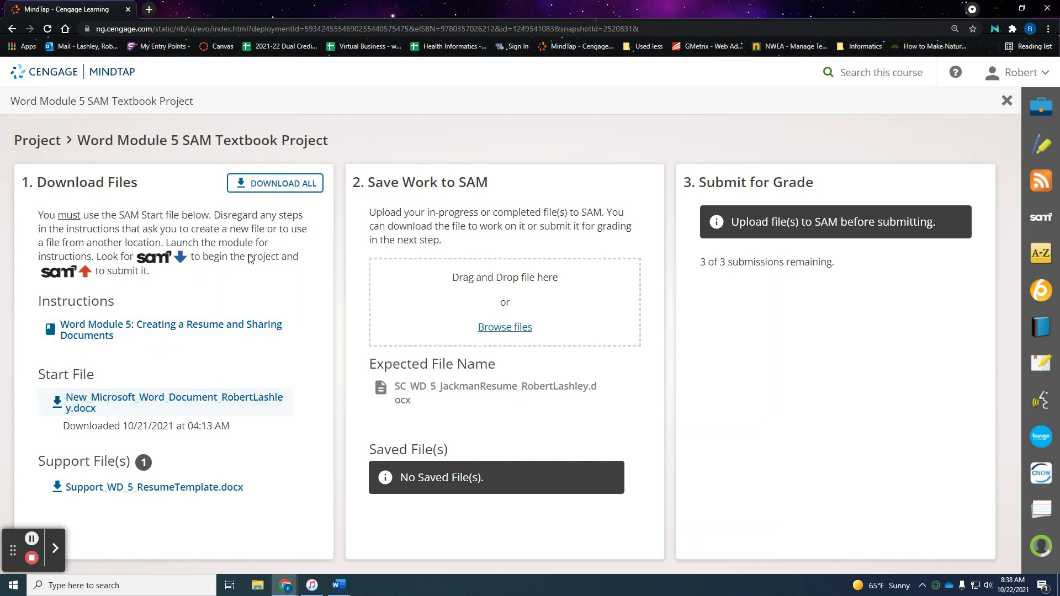
- Download all the project files and open the Word Module 5: Creating a Resume and Sharing Documents instructions
{"action": "left_click", "coordinate": [248, 183]}
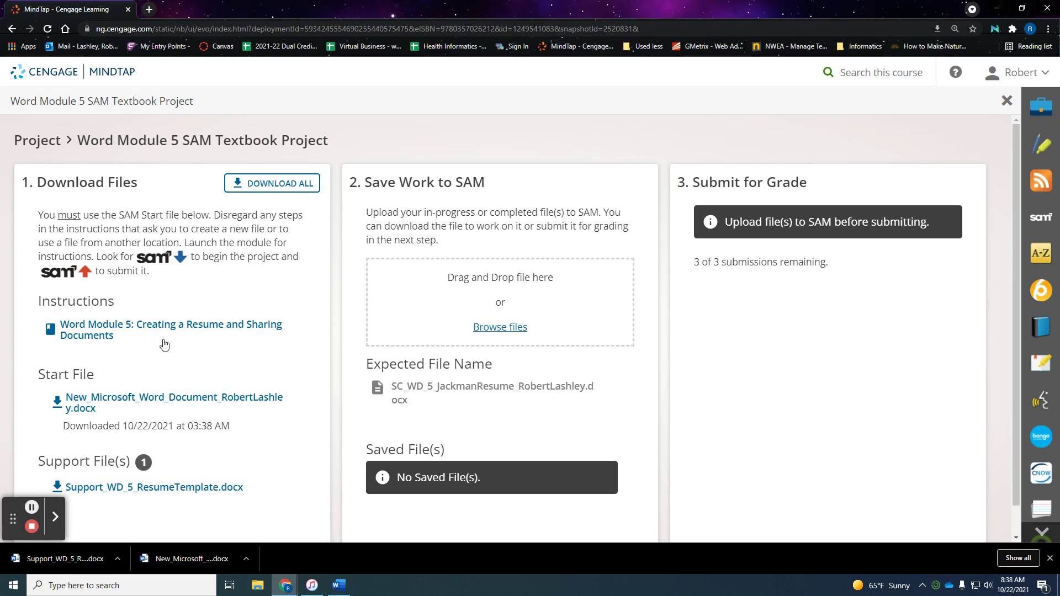
{"action": "left_click", "coordinate": [215, 332]}
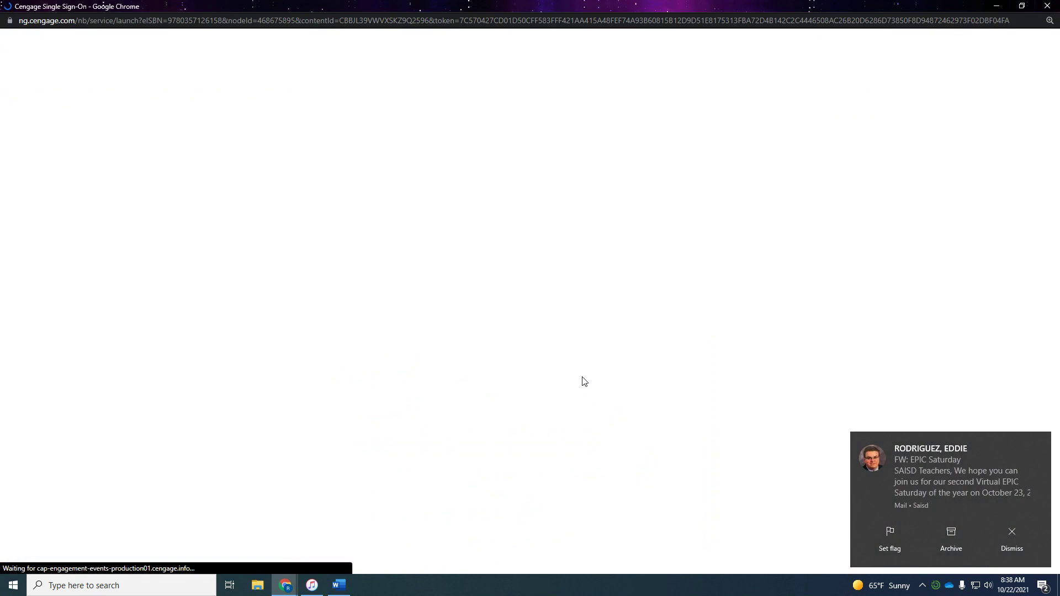
{"action": "left_click", "coordinate": [1039, 443]}
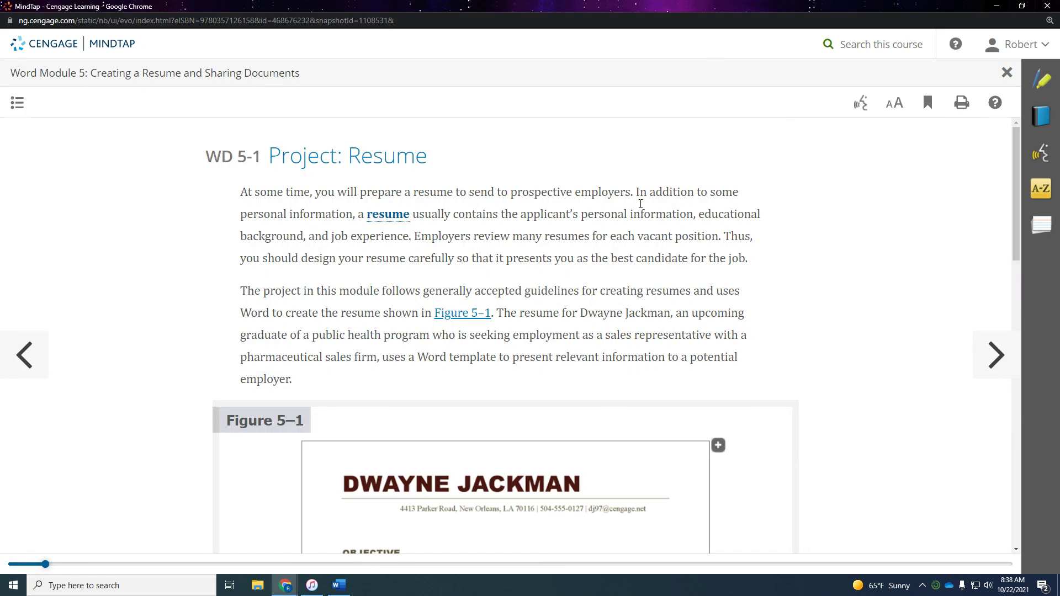
- Go to the module's Introduction from its table of contents and read the objectives and introductory text
{"action": "left_click", "coordinate": [18, 107]}
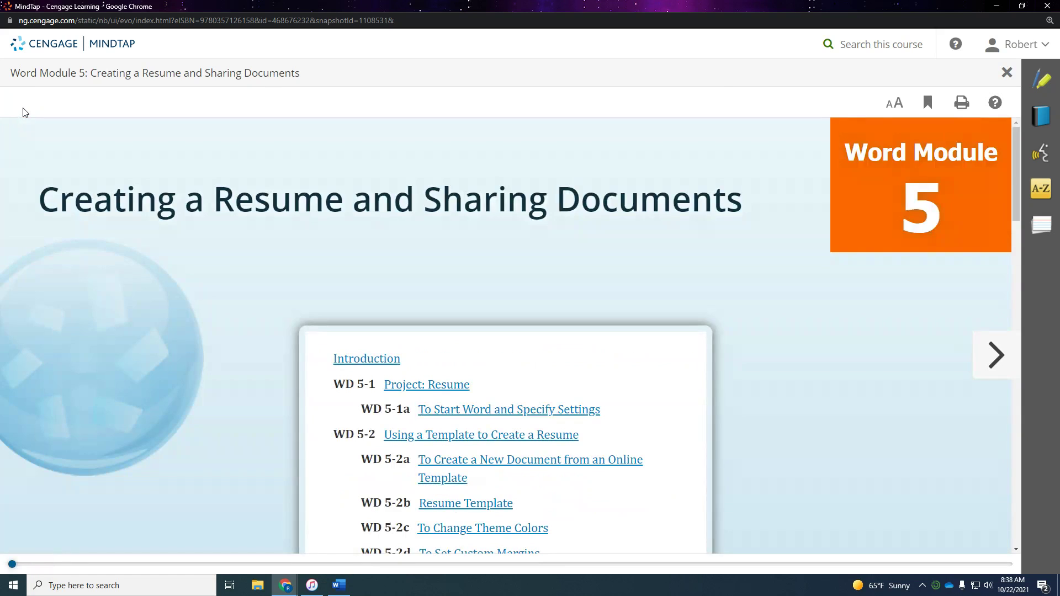
{"action": "scroll", "coordinate": [414, 319], "scroll_direction": "down", "scroll_amount": 2}
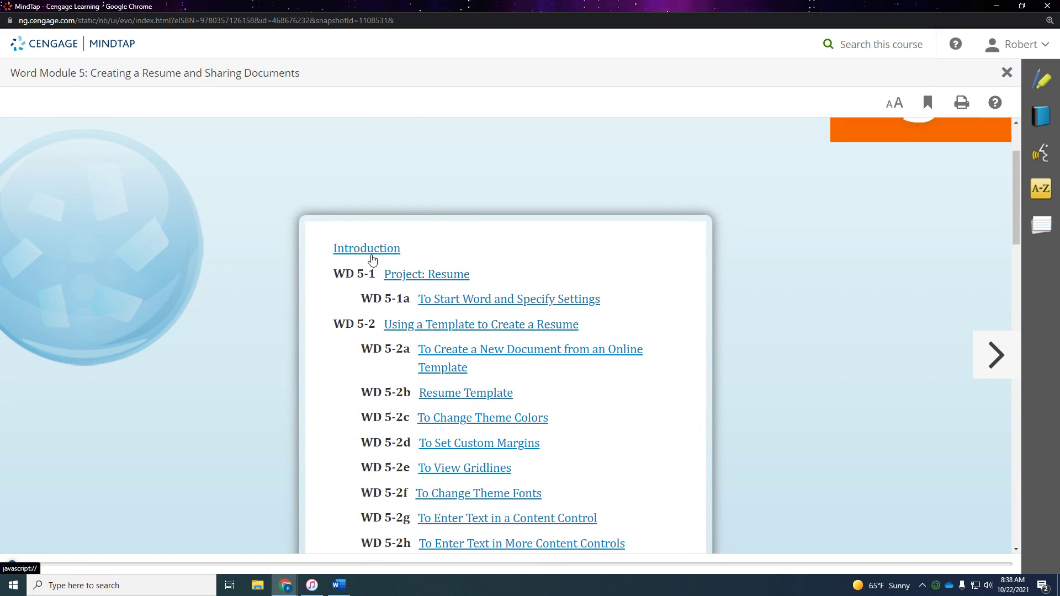
{"action": "left_click", "coordinate": [372, 255]}
{"action": "scroll", "coordinate": [652, 314], "scroll_direction": "down", "scroll_amount": 1}
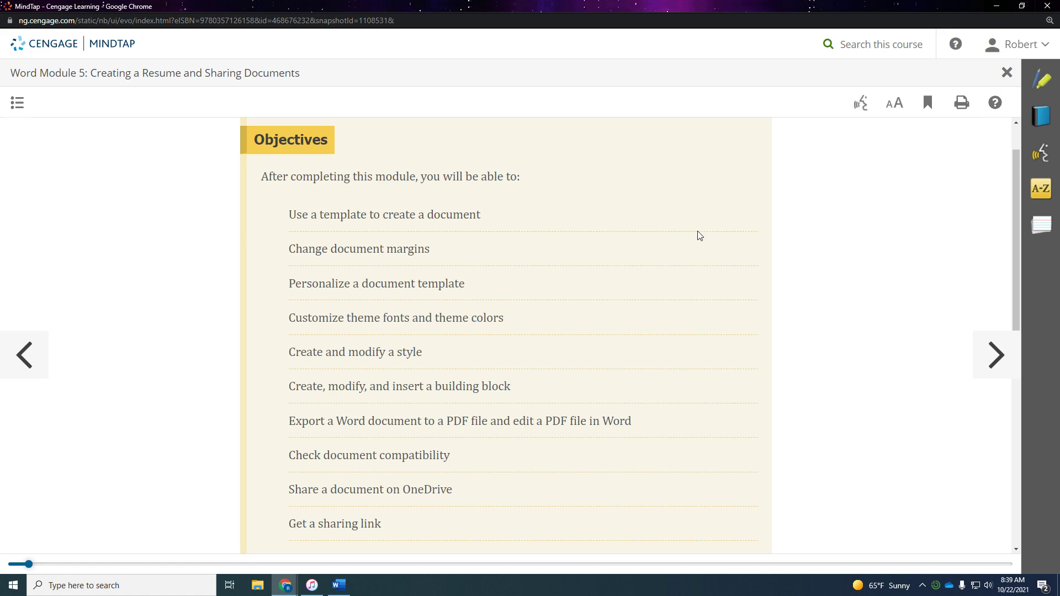
{"action": "scroll", "coordinate": [710, 246], "scroll_direction": "down", "scroll_amount": 1}
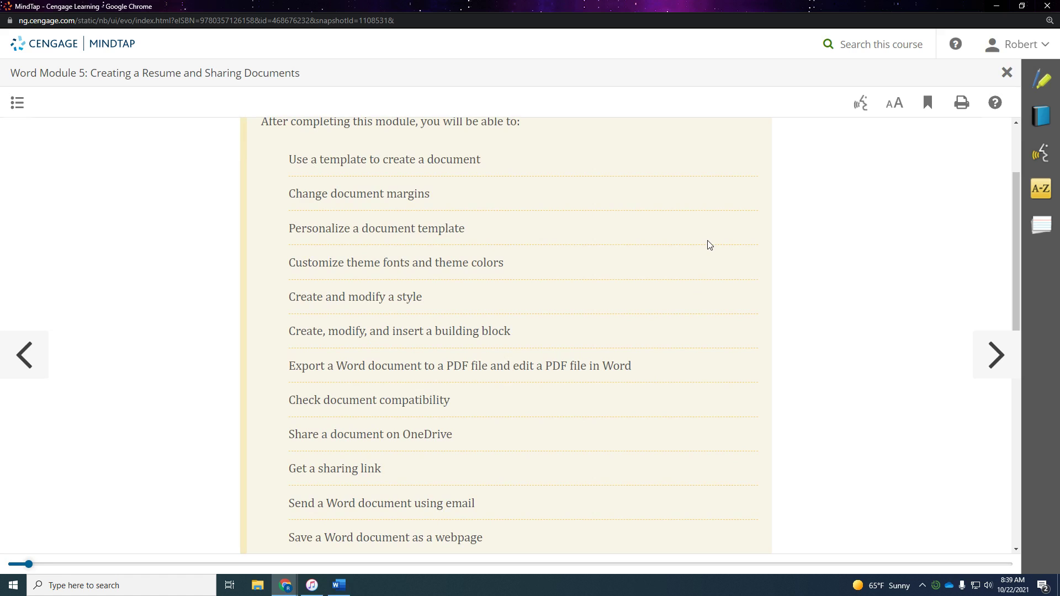
{"action": "scroll", "coordinate": [707, 259], "scroll_direction": "down", "scroll_amount": 2}
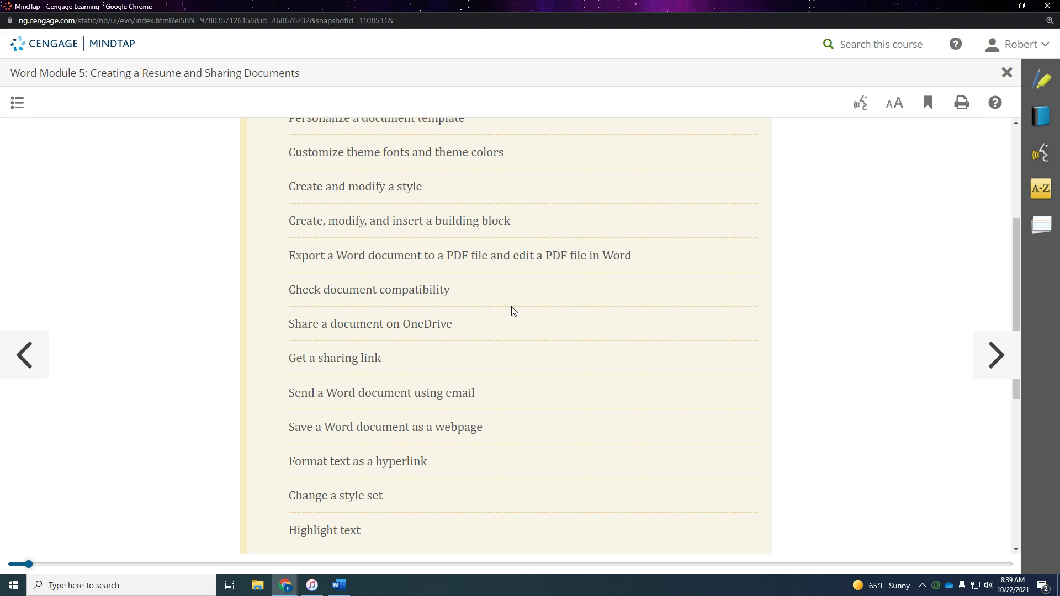
{"action": "scroll", "coordinate": [492, 327], "scroll_direction": "down", "scroll_amount": 1}
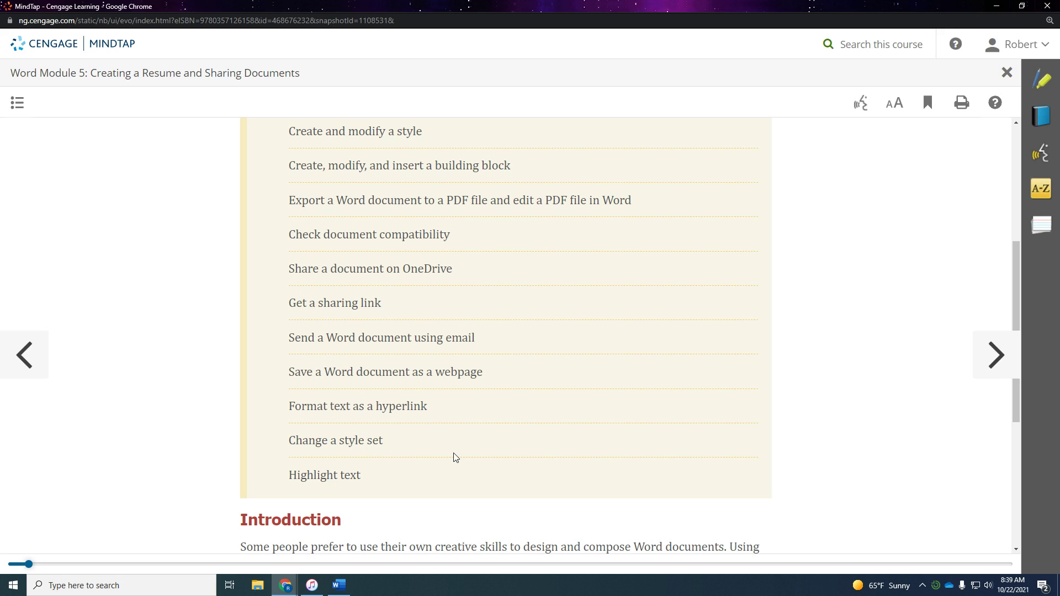
{"action": "scroll", "coordinate": [481, 445], "scroll_direction": "down", "scroll_amount": 3}
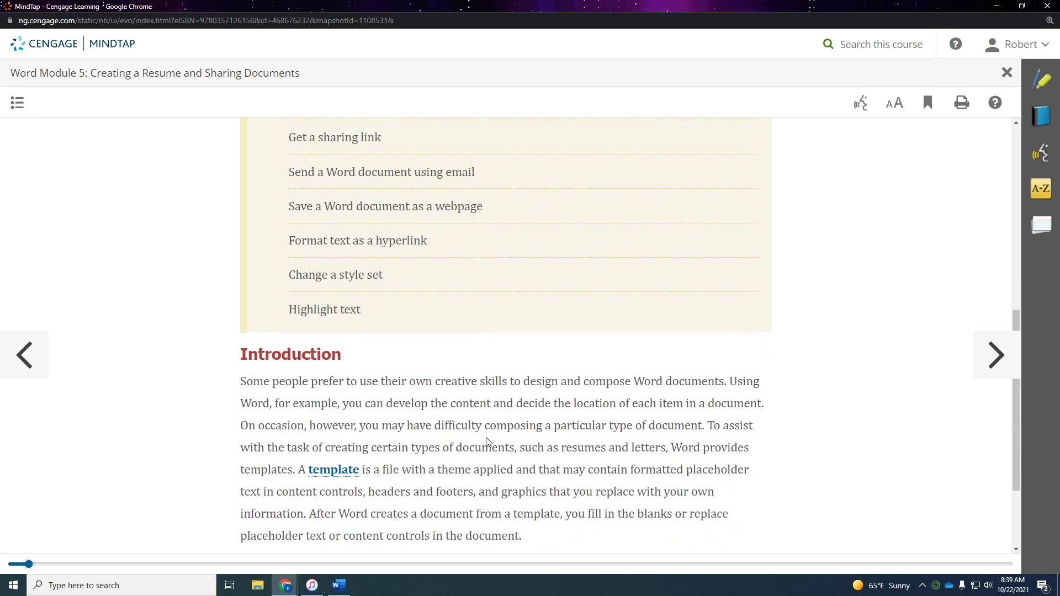
{"action": "scroll", "coordinate": [488, 440], "scroll_direction": "down", "scroll_amount": 2}
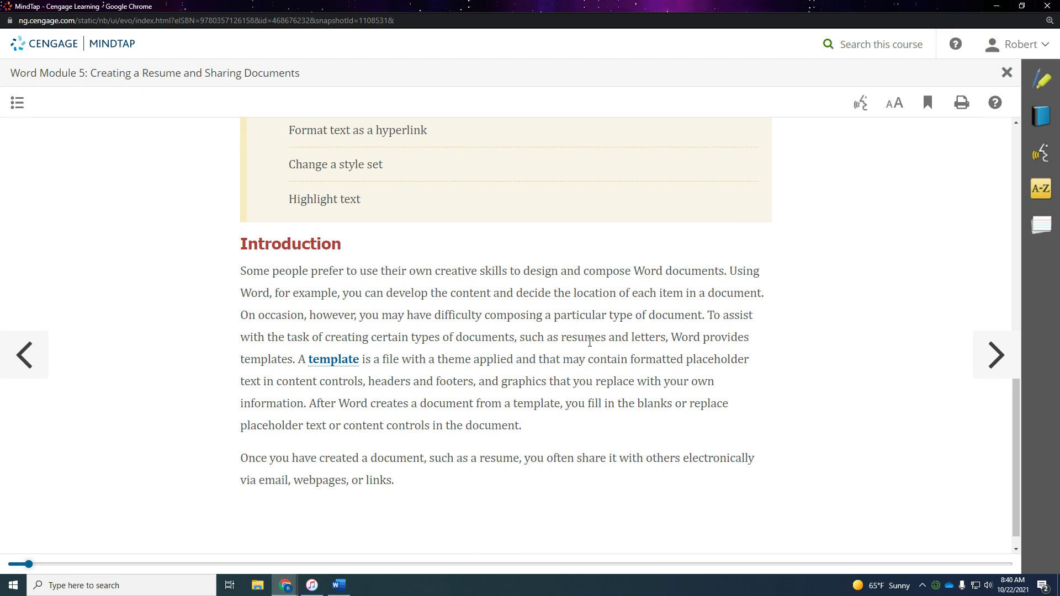
- Go on to section WD 5-1, Project: Resume, and examine the sample resume in Figure 5–1
{"action": "left_click", "coordinate": [1000, 360]}
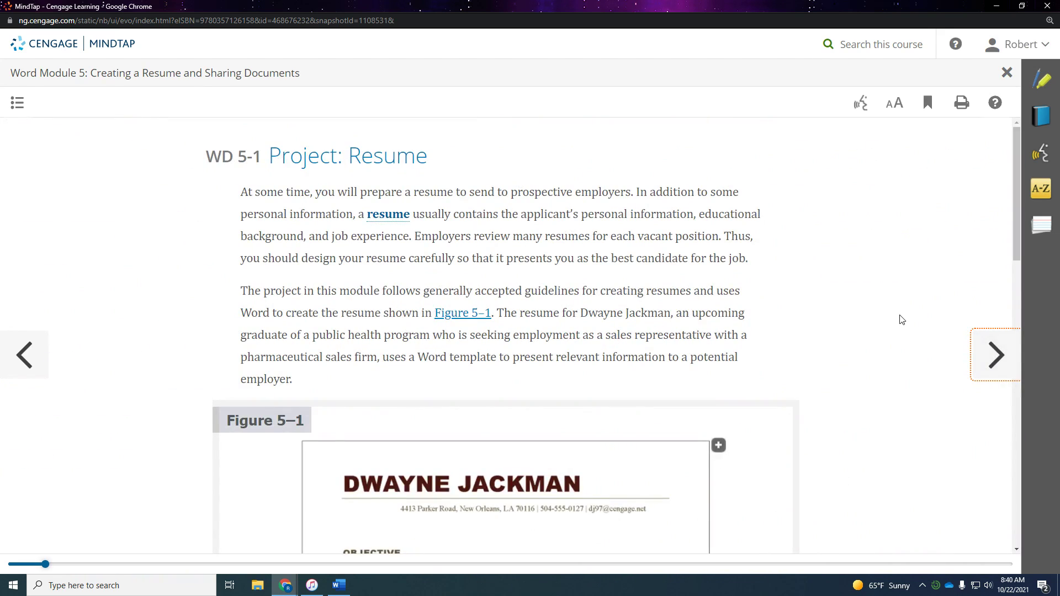
{"action": "scroll", "coordinate": [902, 320], "scroll_direction": "down", "scroll_amount": 1}
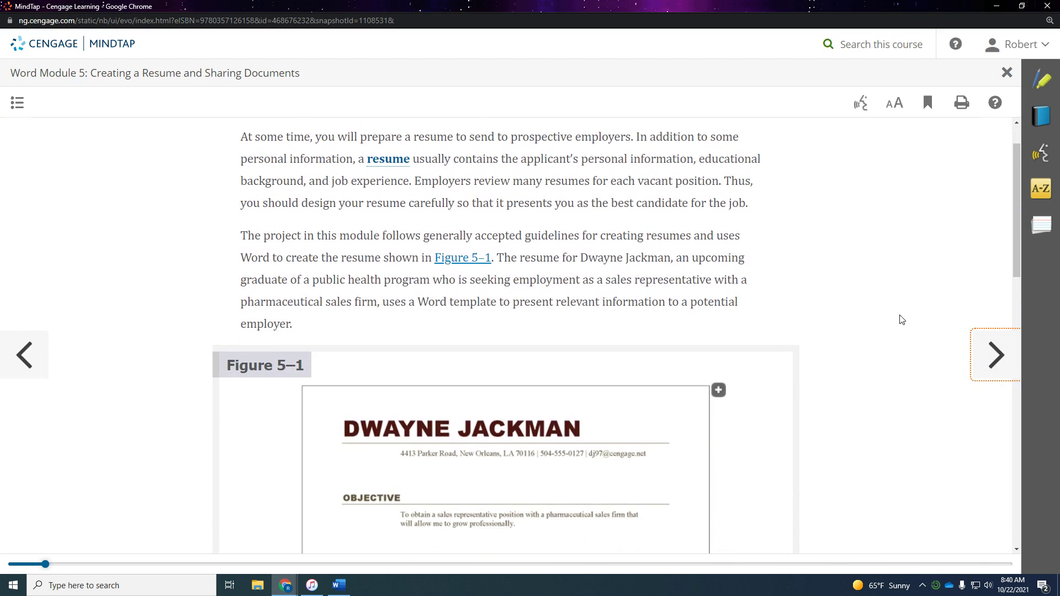
{"action": "scroll", "coordinate": [902, 320], "scroll_direction": "down", "scroll_amount": 1}
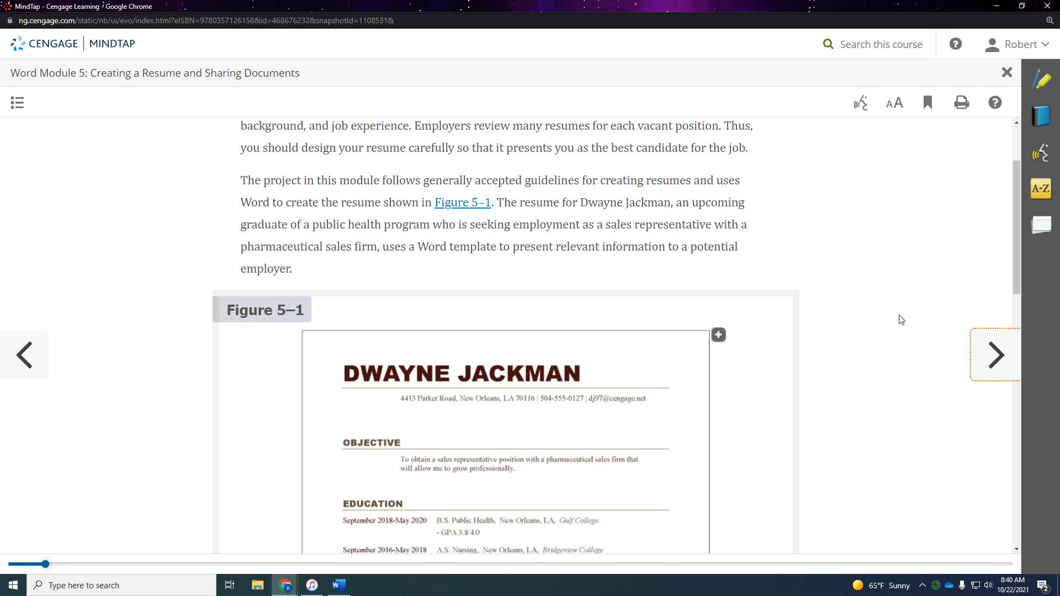
{"action": "scroll", "coordinate": [902, 320], "scroll_direction": "down", "scroll_amount": 2}
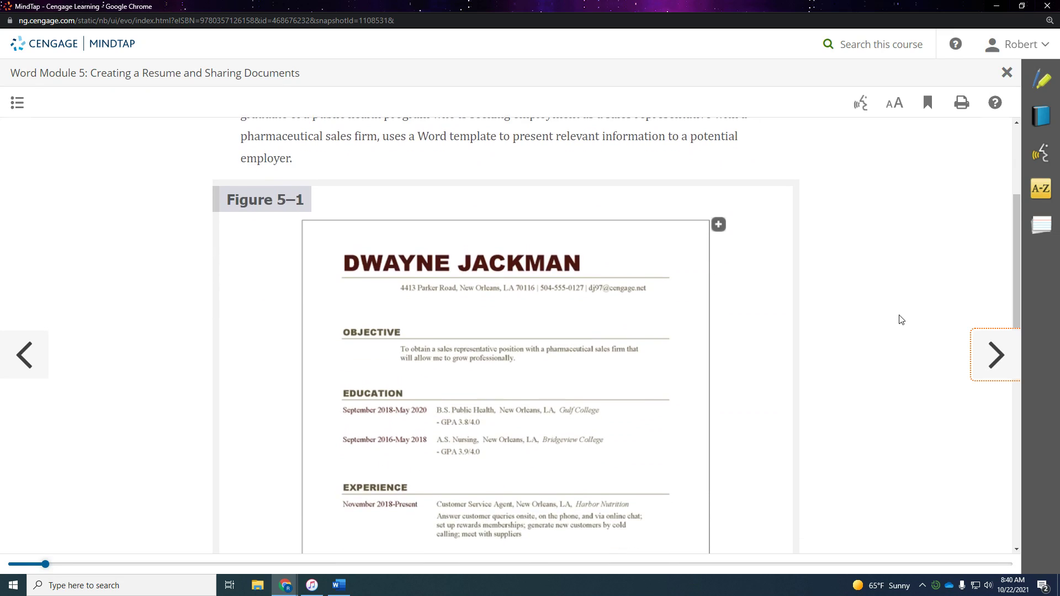
{"action": "scroll", "coordinate": [902, 320], "scroll_direction": "down", "scroll_amount": 1}
{"action": "scroll", "coordinate": [902, 320], "scroll_direction": "down", "scroll_amount": 1}
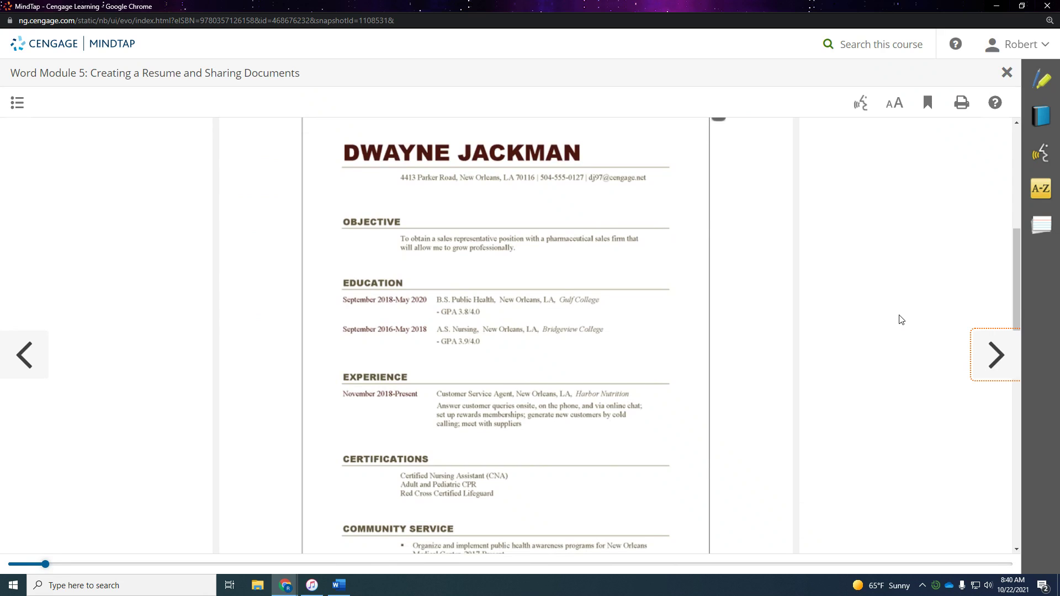
{"action": "scroll", "coordinate": [902, 320], "scroll_direction": "down", "scroll_amount": 1}
{"action": "scroll", "coordinate": [902, 319], "scroll_direction": "up", "scroll_amount": 1}
{"action": "scroll", "coordinate": [902, 320], "scroll_direction": "down", "scroll_amount": 1}
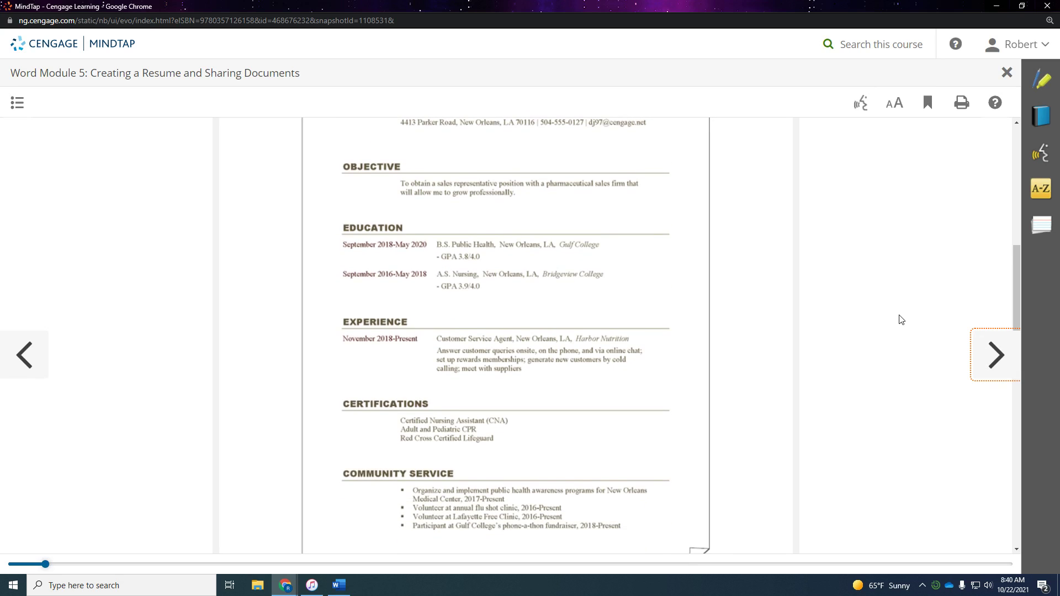
{"action": "scroll", "coordinate": [902, 320], "scroll_direction": "down", "scroll_amount": 1}
{"action": "scroll", "coordinate": [899, 320], "scroll_direction": "up", "scroll_amount": 1}
{"action": "scroll", "coordinate": [824, 299], "scroll_direction": "up", "scroll_amount": 1}
{"action": "scroll", "coordinate": [825, 300], "scroll_direction": "down", "scroll_amount": 1}
{"action": "scroll", "coordinate": [825, 301], "scroll_direction": "down", "scroll_amount": 3}
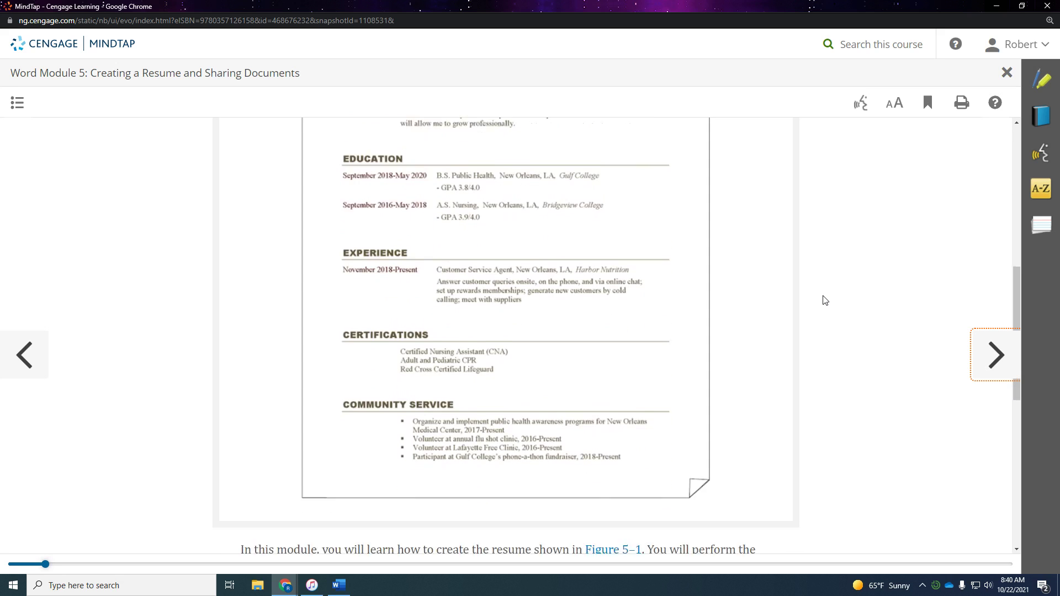
- Go on to section WD 5-1a, To Start Word and Specify Settings, and read its opening instructions
{"action": "left_click", "coordinate": [997, 358]}
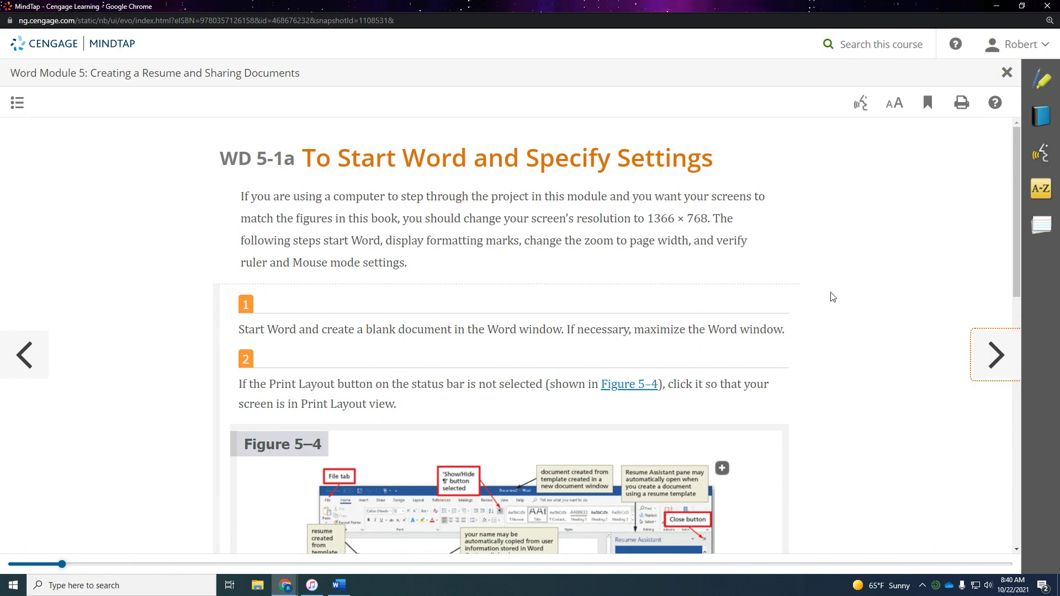
{"action": "scroll", "coordinate": [833, 297], "scroll_direction": "down", "scroll_amount": 1}
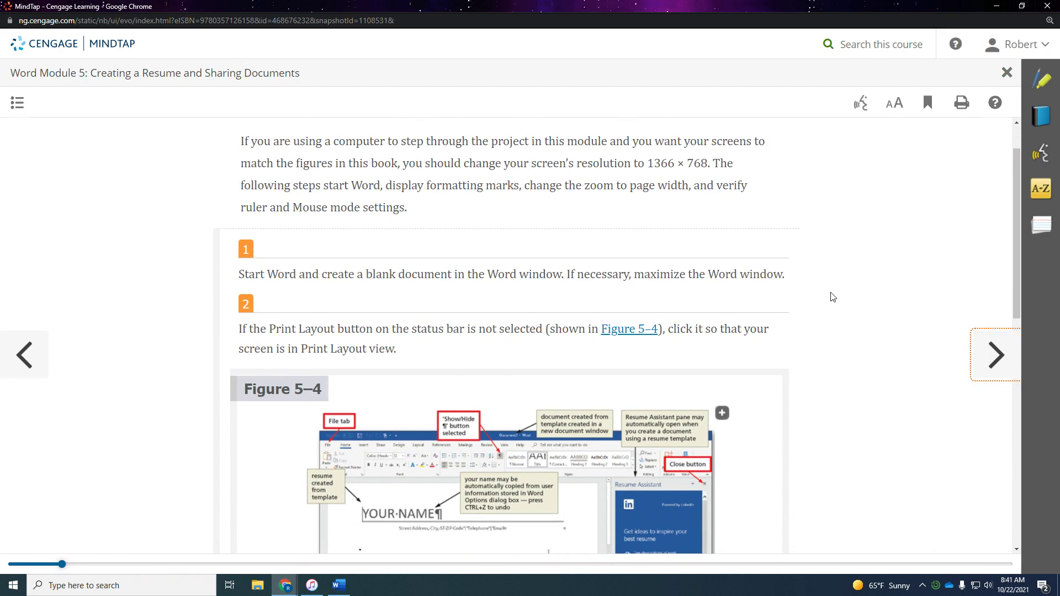
{"action": "scroll", "coordinate": [833, 297], "scroll_direction": "up", "scroll_amount": 1}
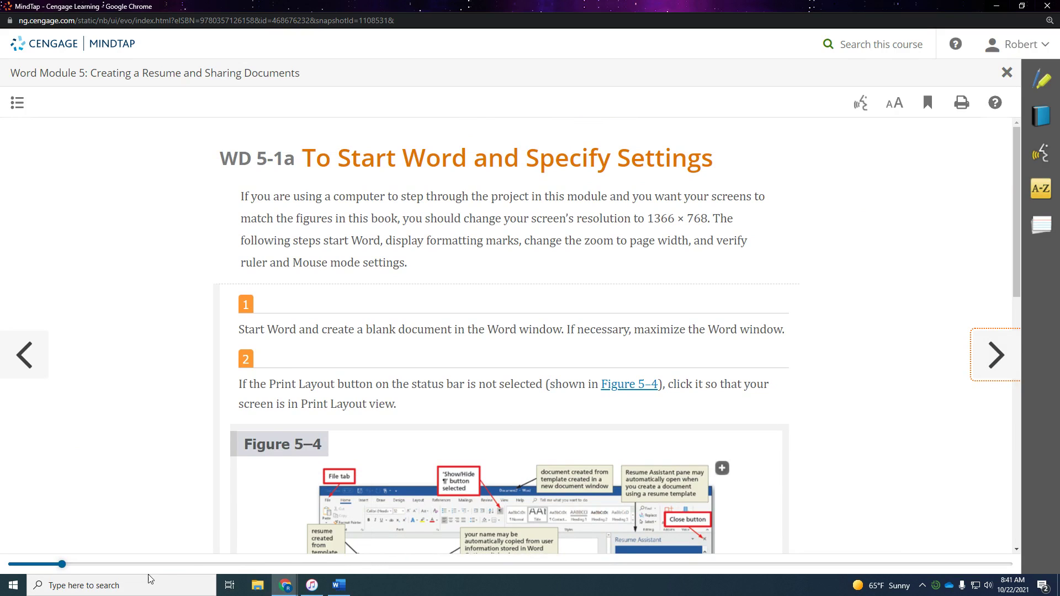
- Open the downloaded New_Microsoft_Word_Document start file from the project page in Word and enable editing
{"action": "left_click", "coordinate": [286, 585]}
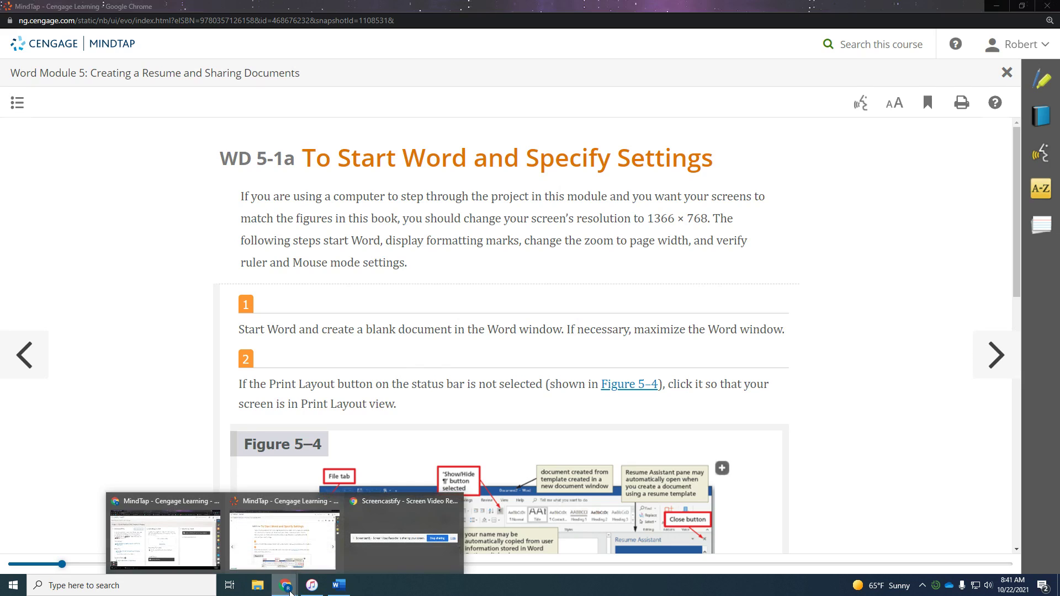
{"action": "left_click", "coordinate": [173, 546]}
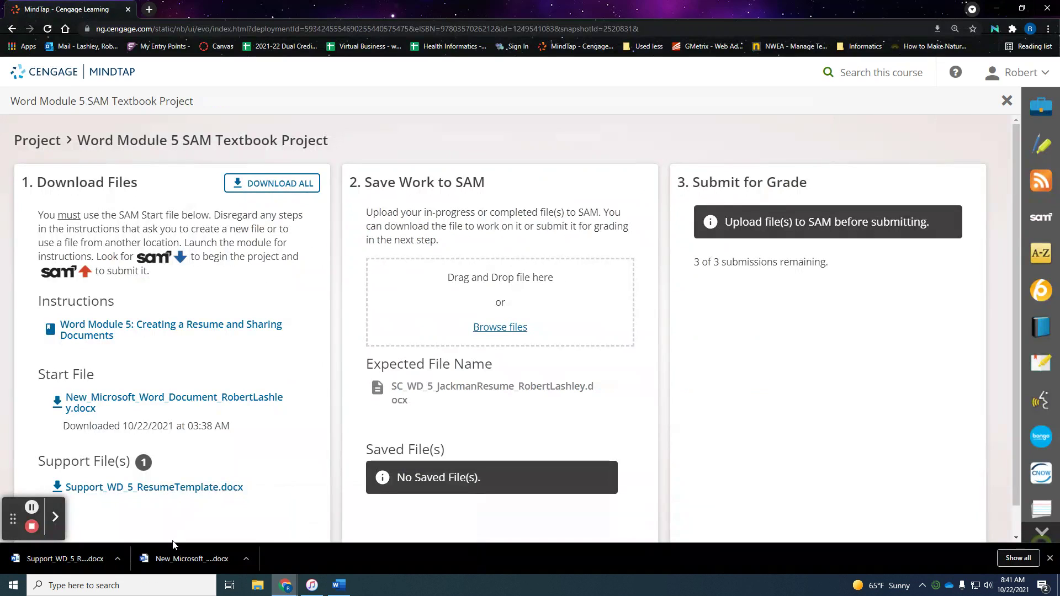
{"action": "left_click", "coordinate": [203, 560]}
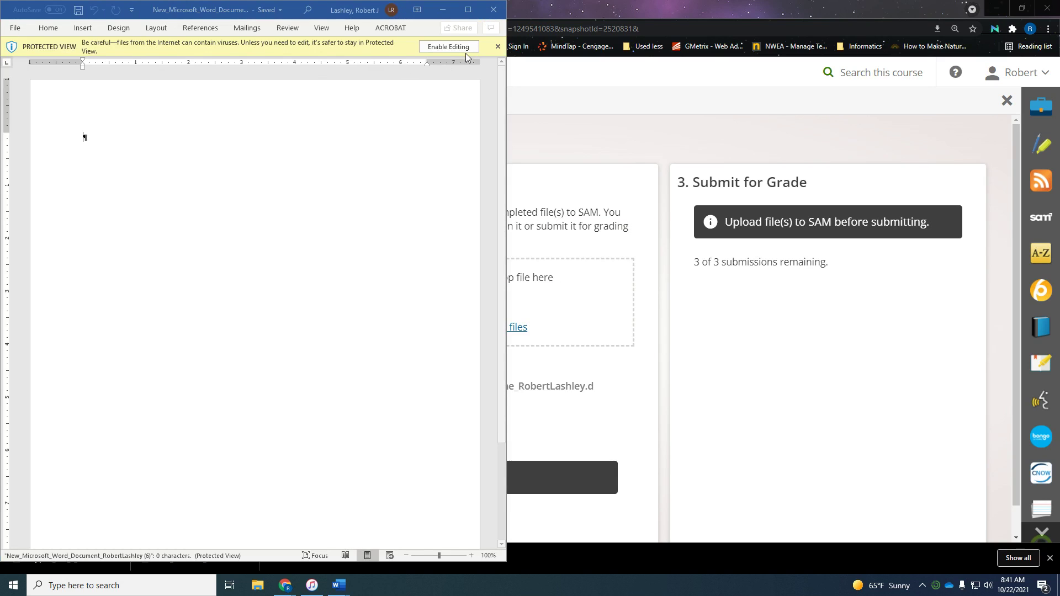
{"action": "left_click", "coordinate": [466, 51]}
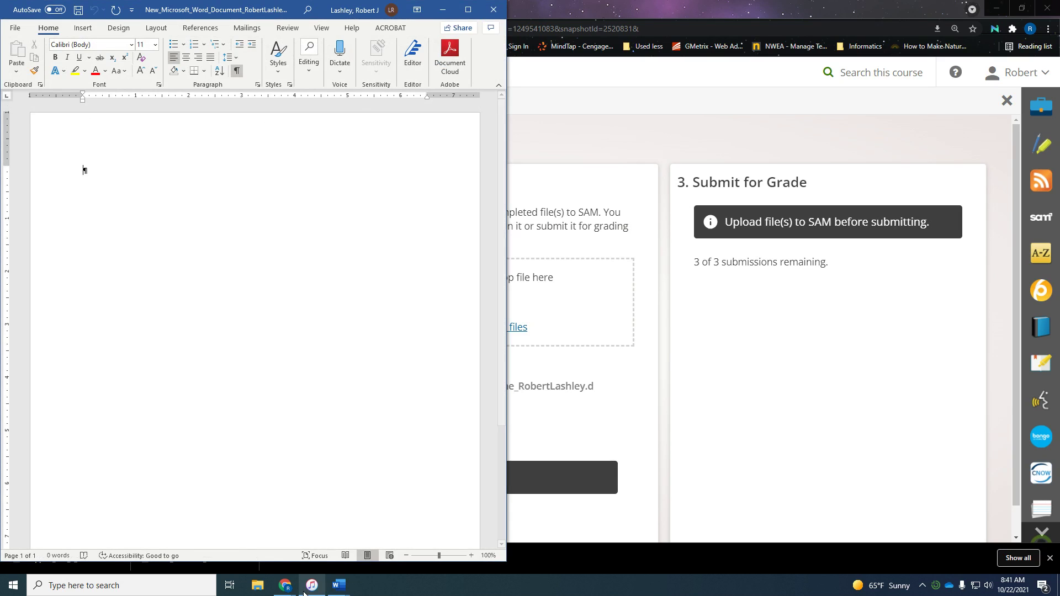
- Bring back the module instructions window and resize it to fill the space beside the Word document
{"action": "mouse_move", "coordinate": [286, 586]}
{"action": "left_click", "coordinate": [305, 552]}
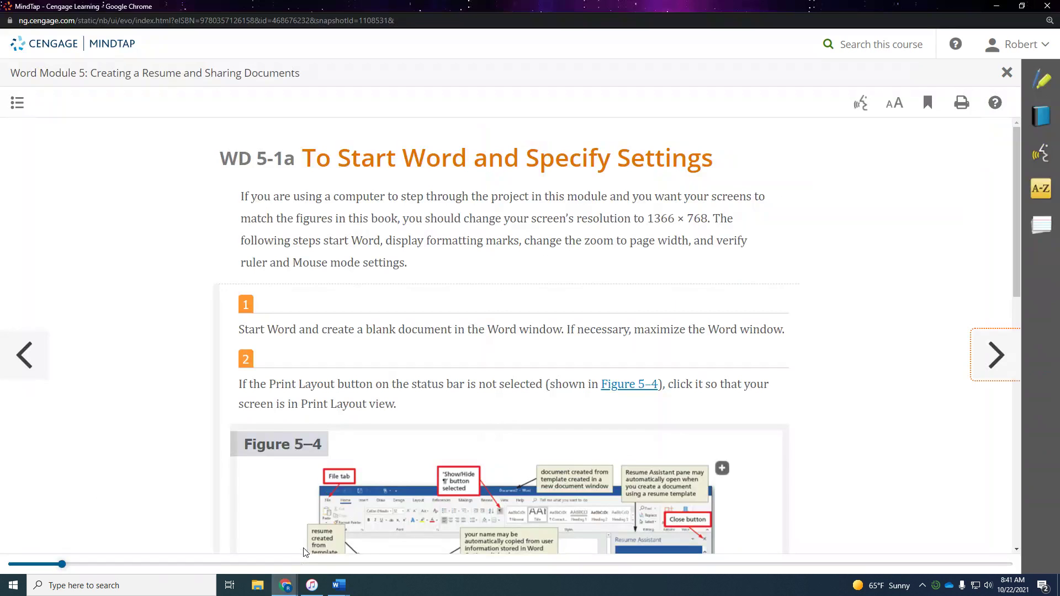
{"action": "left_click", "coordinate": [1022, 6]}
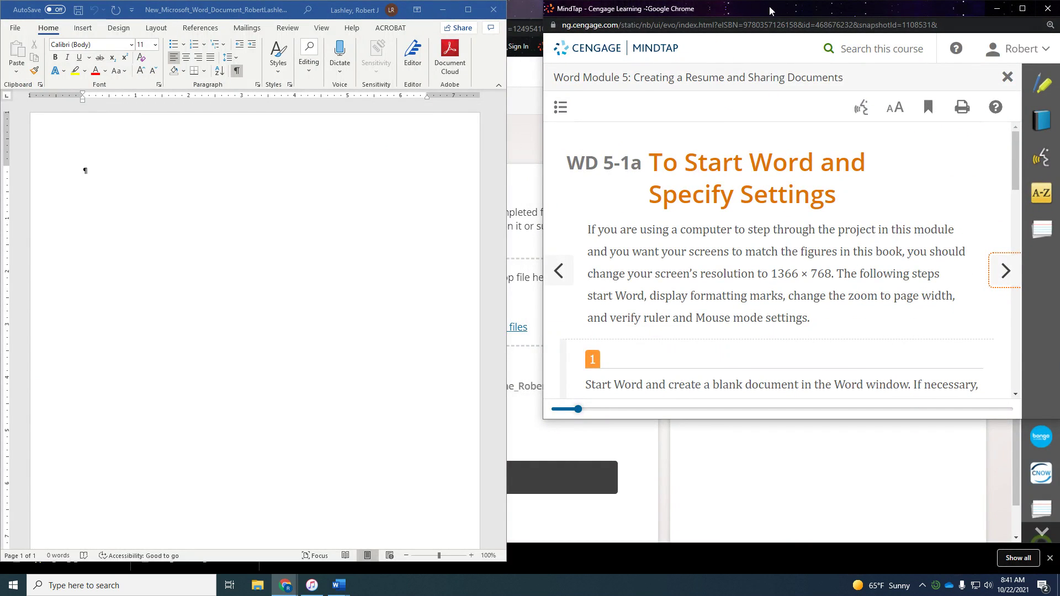
{"action": "left_click_drag", "start_coordinate": [770, 6], "coordinate": [737, 7]}
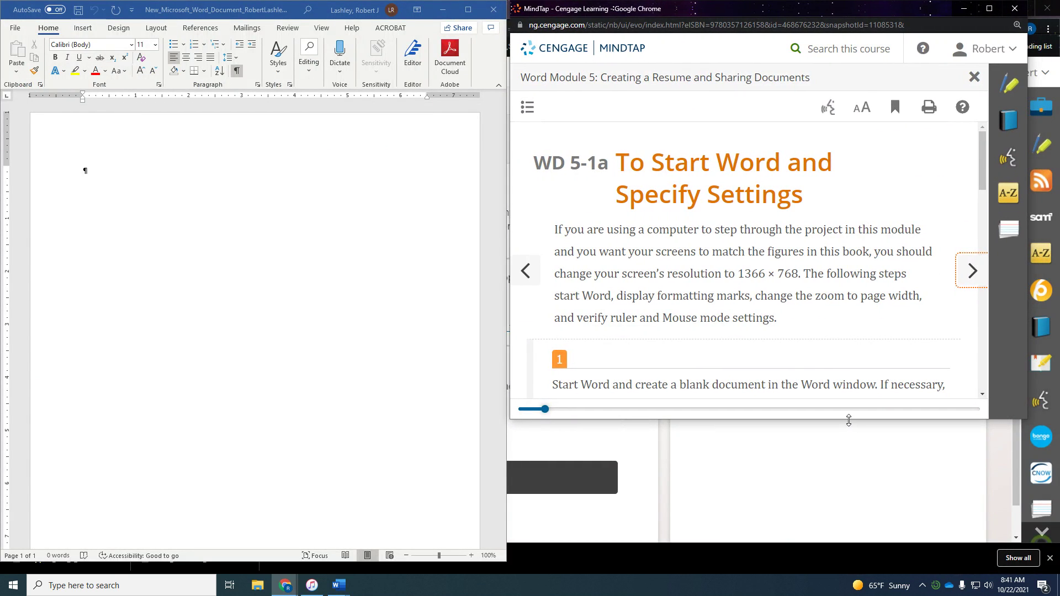
{"action": "left_click_drag", "start_coordinate": [849, 421], "coordinate": [853, 565]}
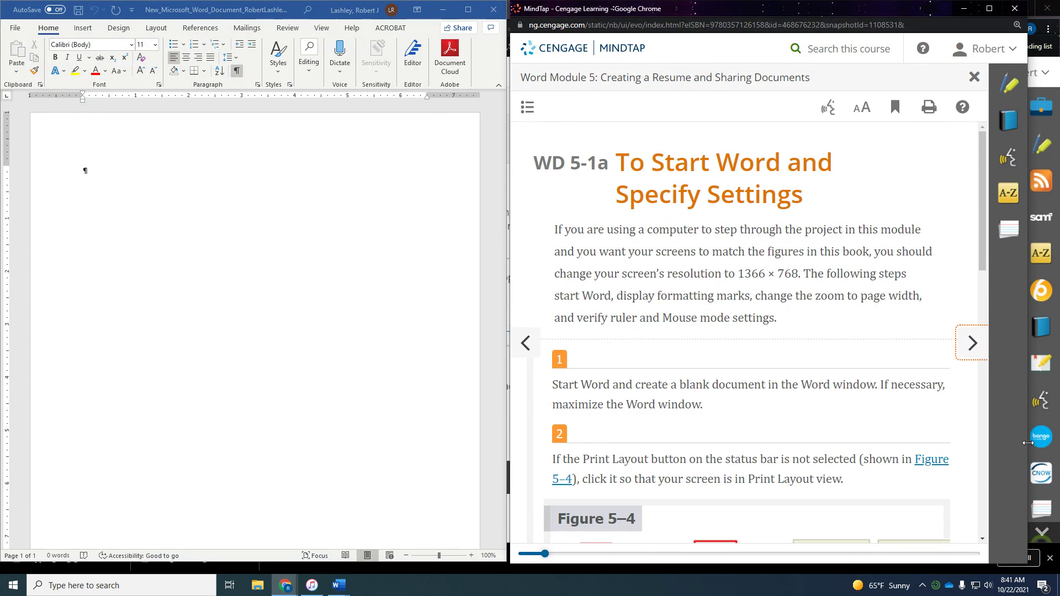
{"action": "left_click_drag", "start_coordinate": [1029, 443], "coordinate": [1057, 443]}
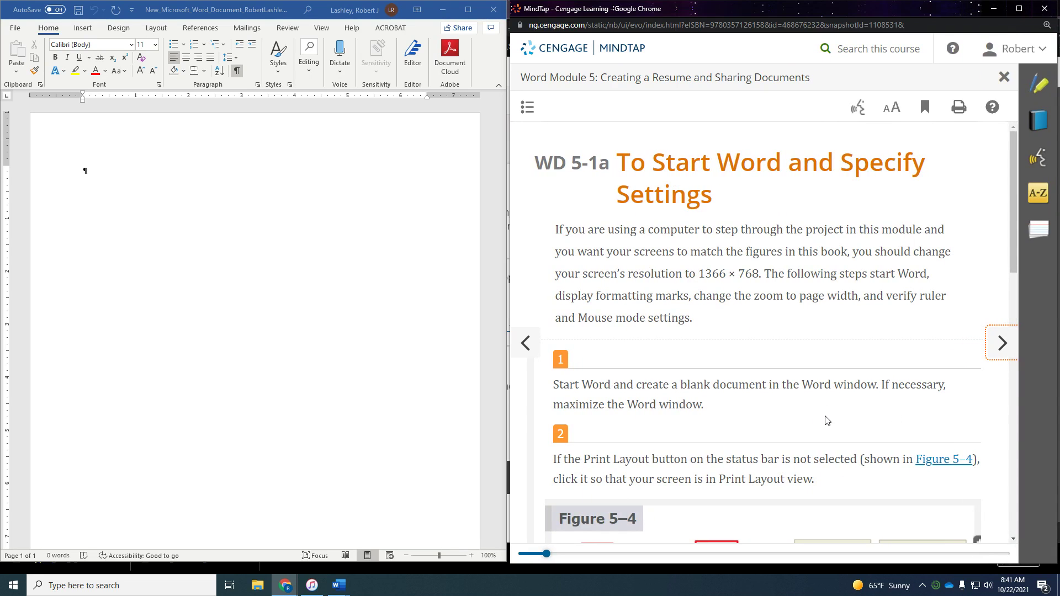
- Read the WD 5-1a instructions on Print Layout view, formatting marks, page width, ruler and Mouse mode
{"action": "scroll", "coordinate": [800, 422], "scroll_direction": "down", "scroll_amount": 1}
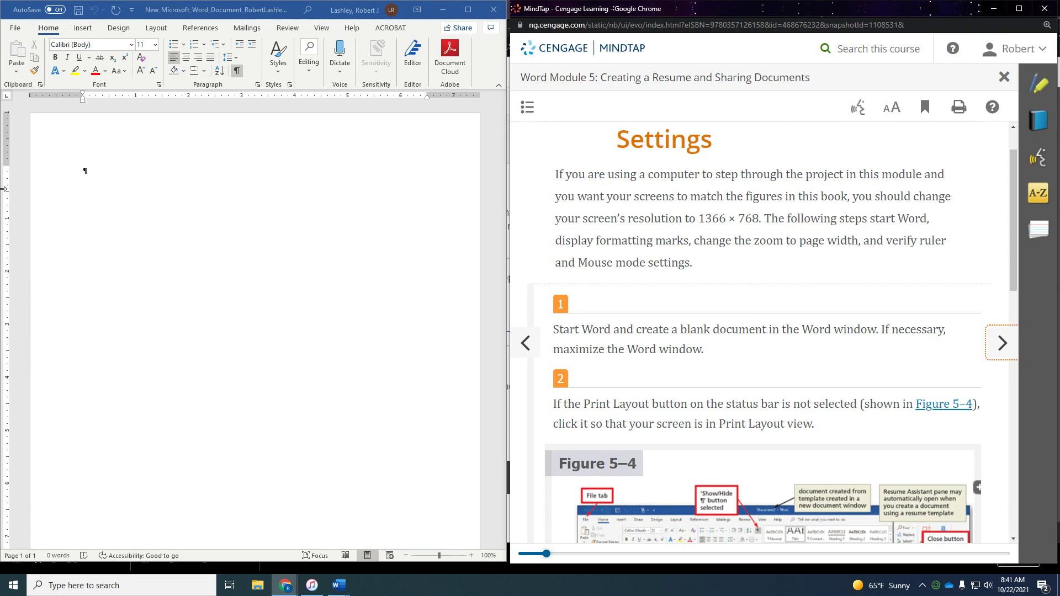
{"action": "scroll", "coordinate": [881, 322], "scroll_direction": "down", "scroll_amount": 1}
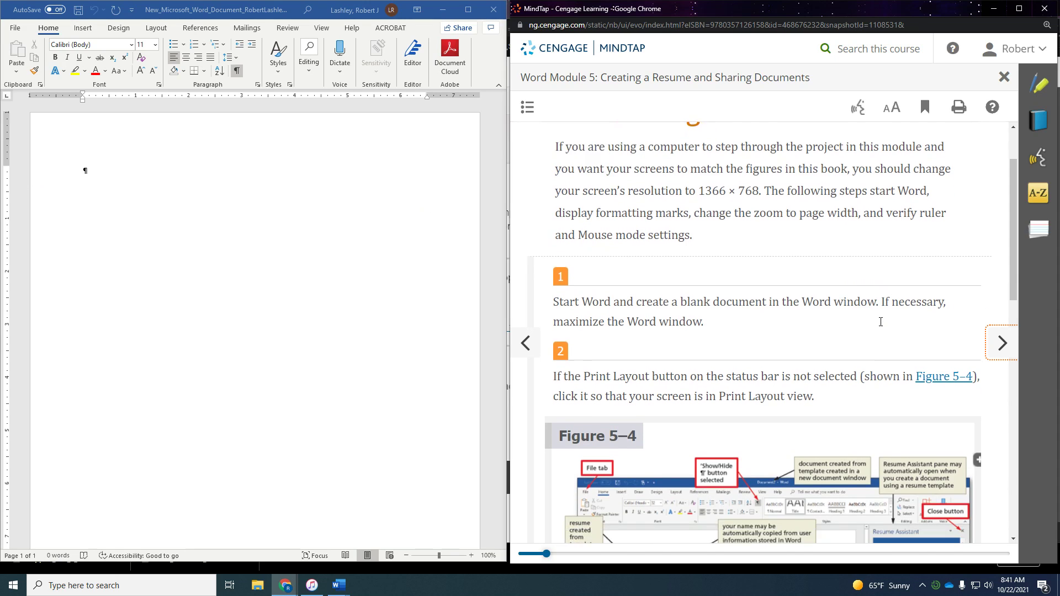
{"action": "scroll", "coordinate": [881, 322], "scroll_direction": "down", "scroll_amount": 4}
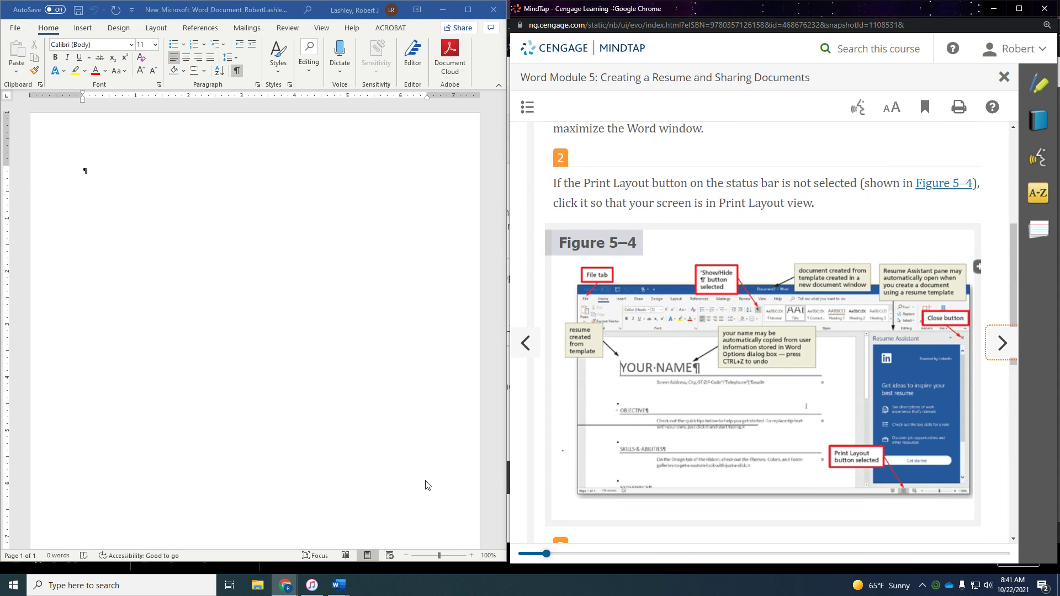
{"action": "scroll", "coordinate": [852, 322], "scroll_direction": "down", "scroll_amount": 2}
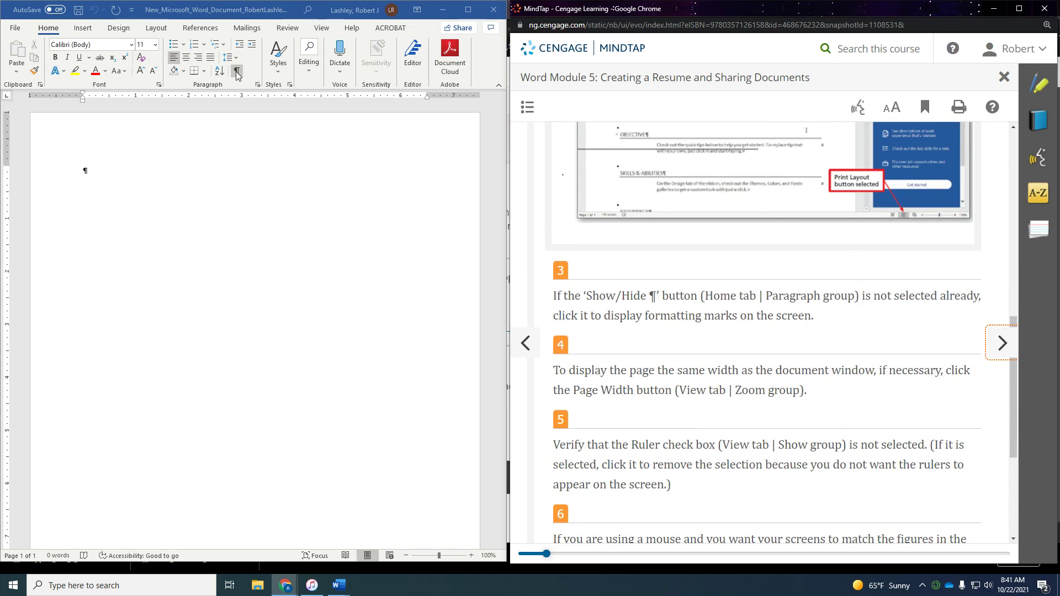
{"action": "scroll", "coordinate": [650, 381], "scroll_direction": "down", "scroll_amount": 2}
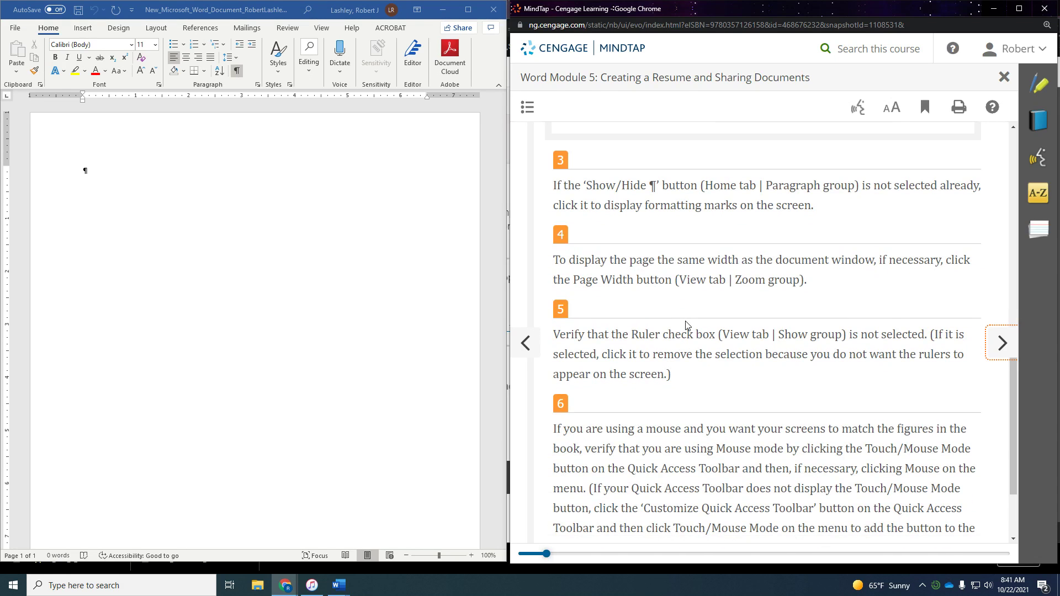
- Read steps 5 and 6 of the instructions and check the Ruler display setting in the Word document
{"action": "scroll", "coordinate": [638, 320], "scroll_direction": "down", "scroll_amount": 2}
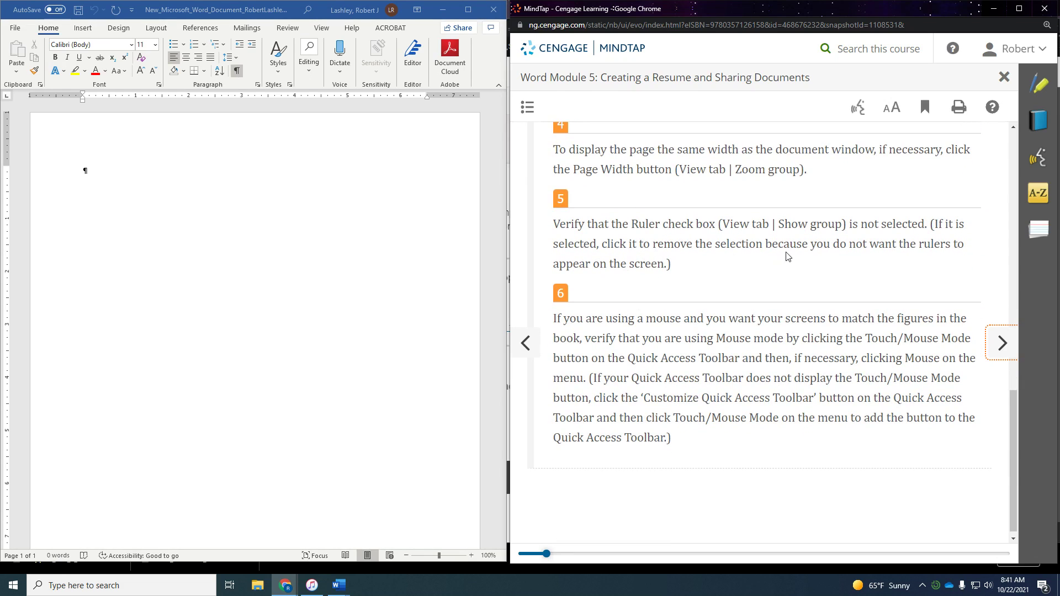
{"action": "left_click", "coordinate": [318, 37]}
{"action": "left_click", "coordinate": [320, 29]}
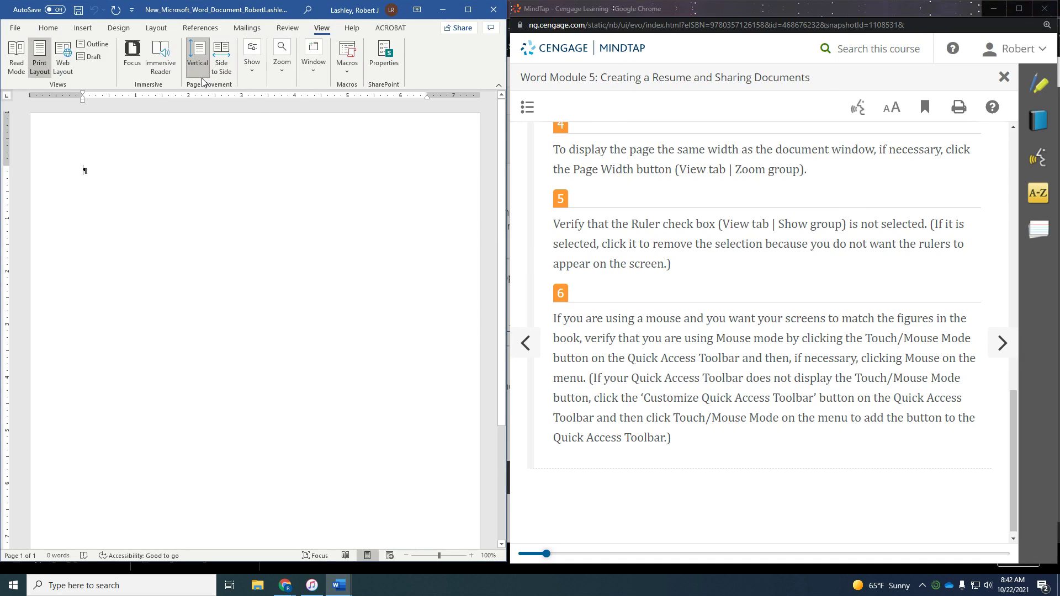
{"action": "left_click", "coordinate": [248, 81]}
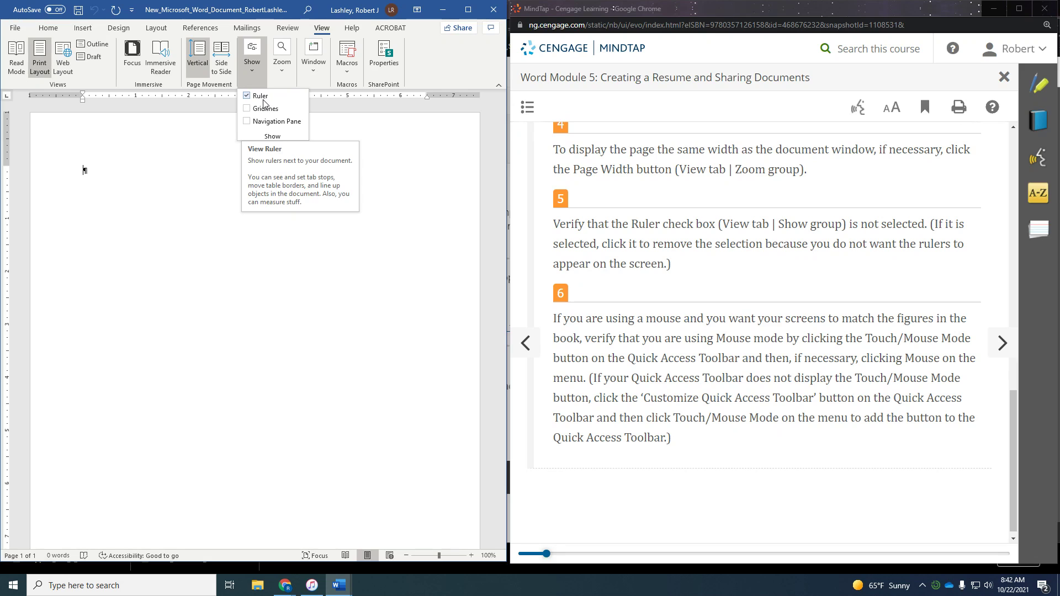
{"action": "left_click", "coordinate": [148, 185]}
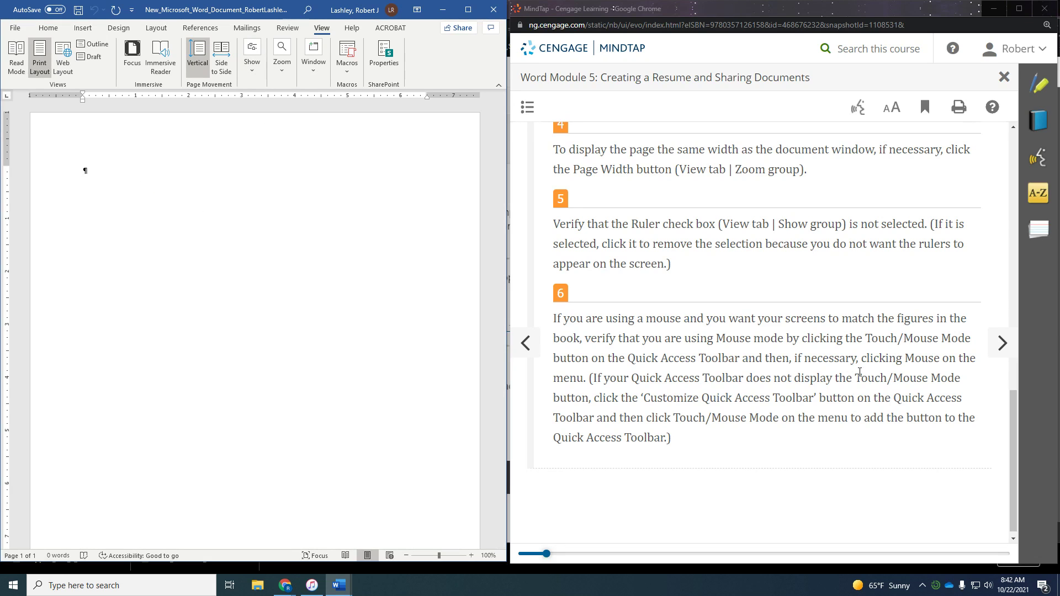
- Go on to section WD 5-2a, To Create a New Document from an Online Template, and read its step 1
{"action": "scroll", "coordinate": [836, 330], "scroll_direction": "down", "scroll_amount": 1}
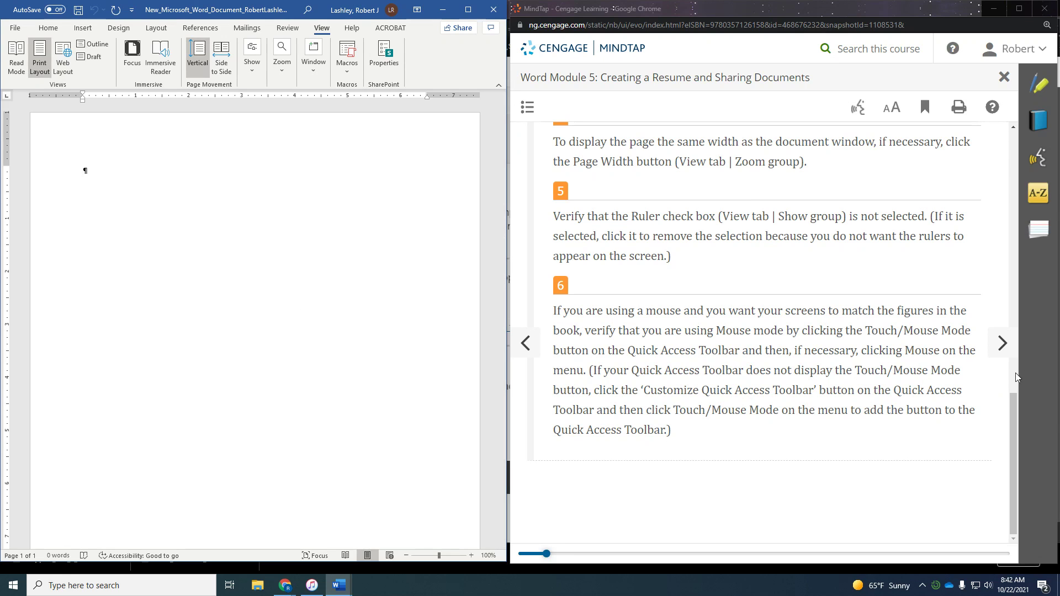
{"action": "left_click", "coordinate": [1004, 344]}
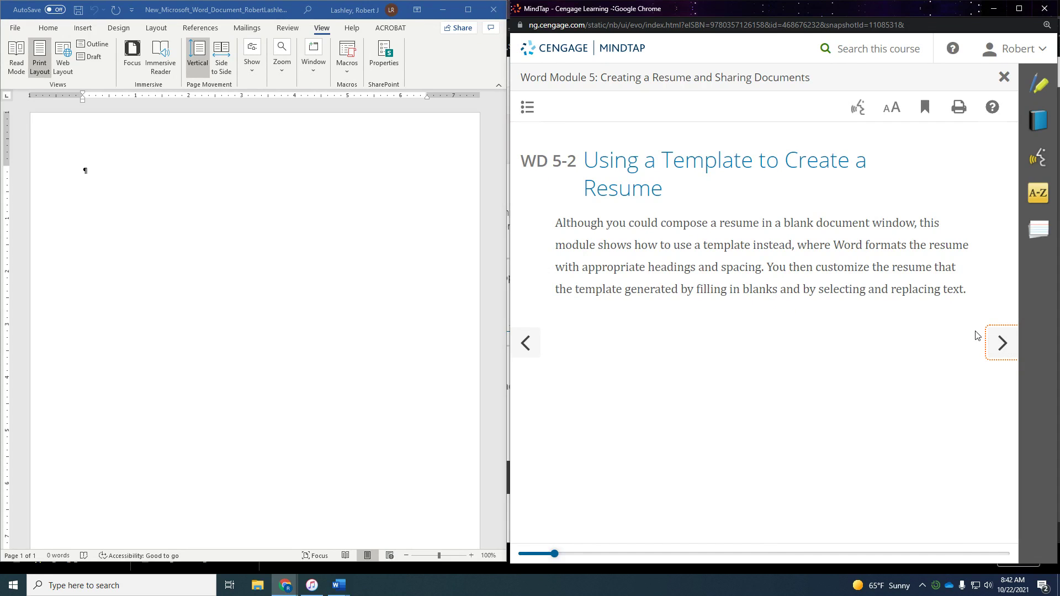
{"action": "left_click", "coordinate": [1001, 344]}
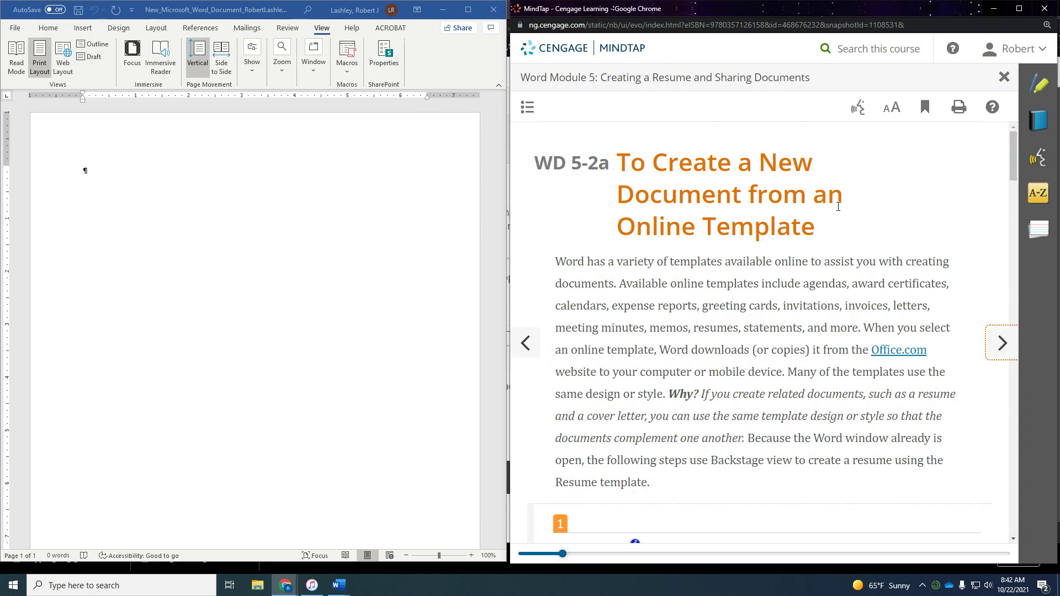
{"action": "scroll", "coordinate": [839, 207], "scroll_direction": "down", "scroll_amount": 3}
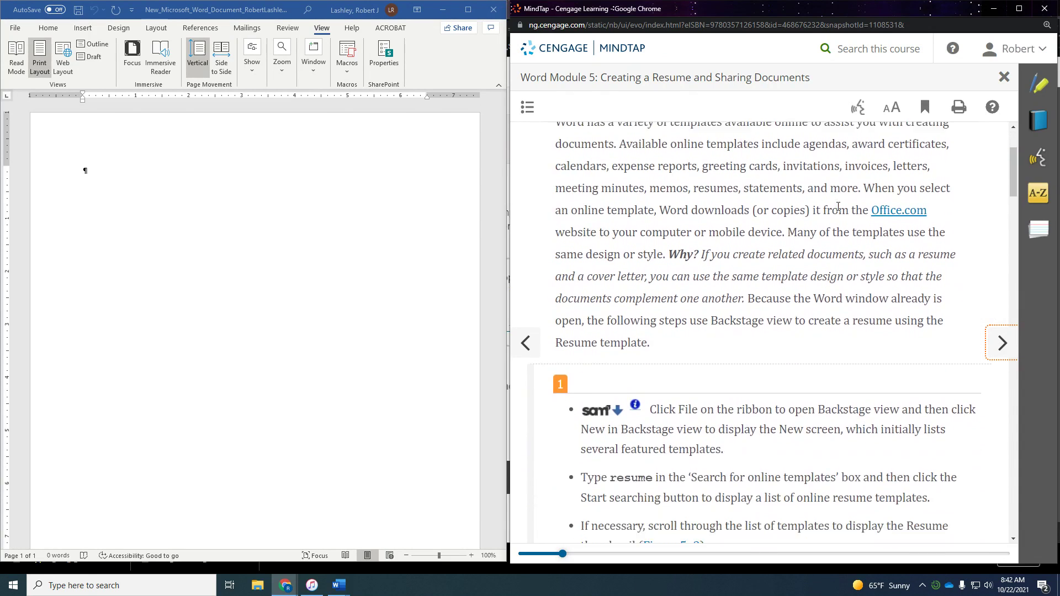
{"action": "scroll", "coordinate": [839, 207], "scroll_direction": "down", "scroll_amount": 3}
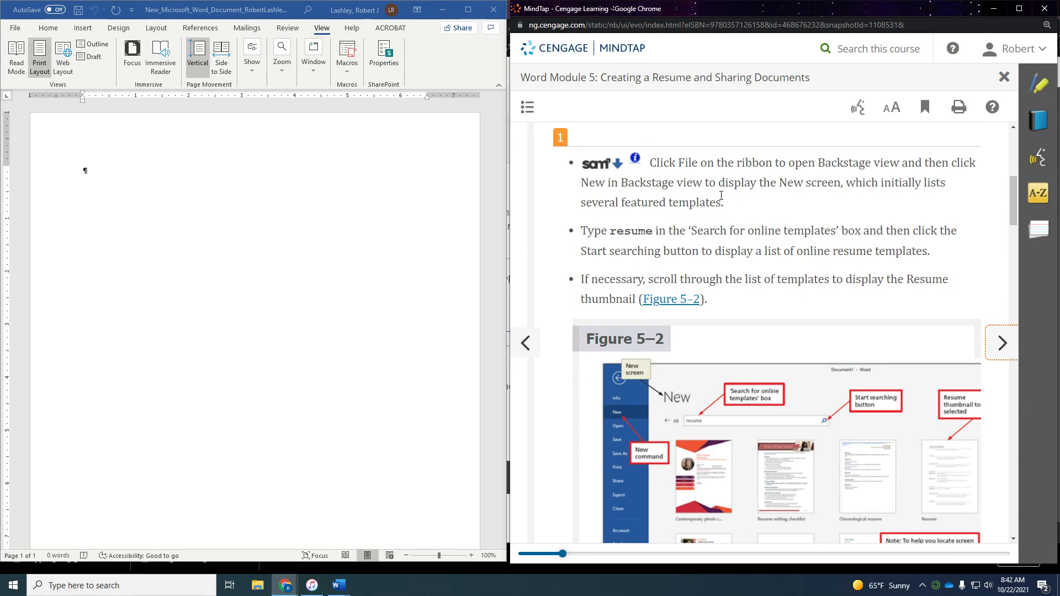
{"action": "scroll", "coordinate": [713, 203], "scroll_direction": "down", "scroll_amount": 1}
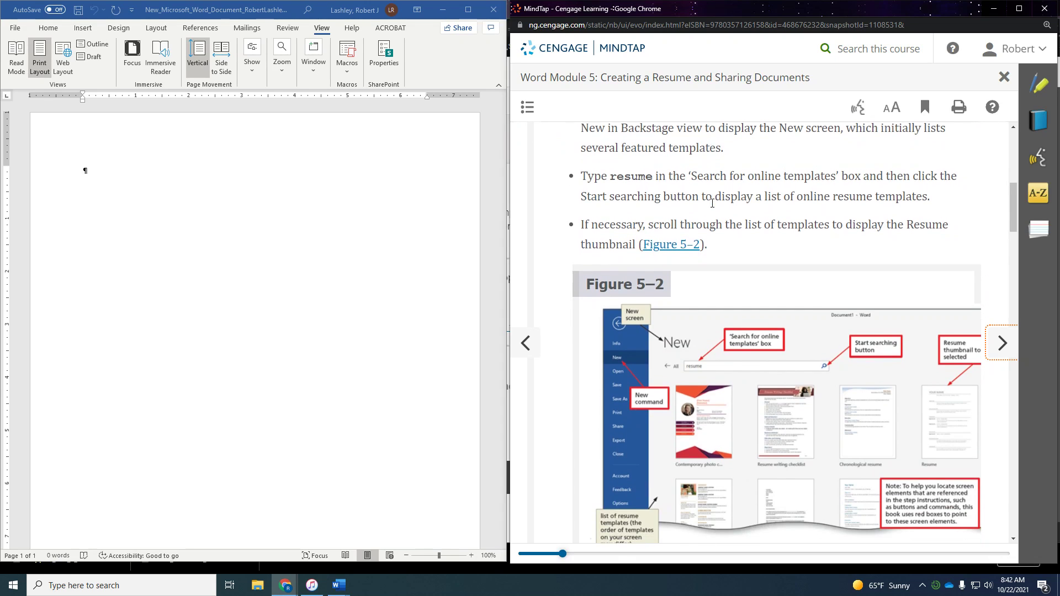
- Start a new document in Word and search the online templates for "resume"
{"action": "left_click", "coordinate": [17, 28]}
{"action": "left_click", "coordinate": [17, 30]}
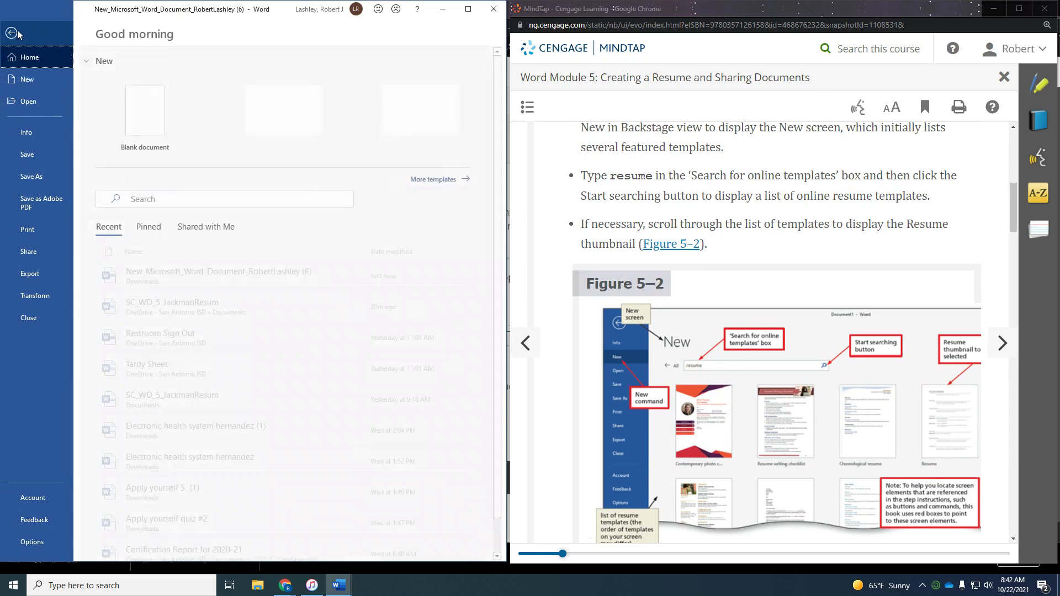
{"action": "left_click", "coordinate": [30, 80]}
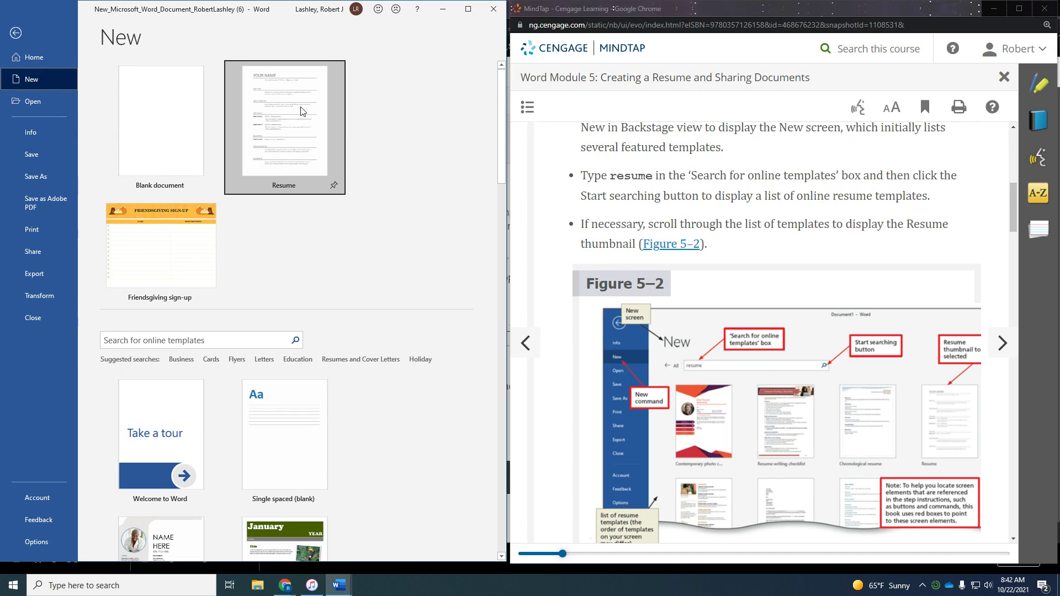
{"action": "left_click", "coordinate": [191, 343]}
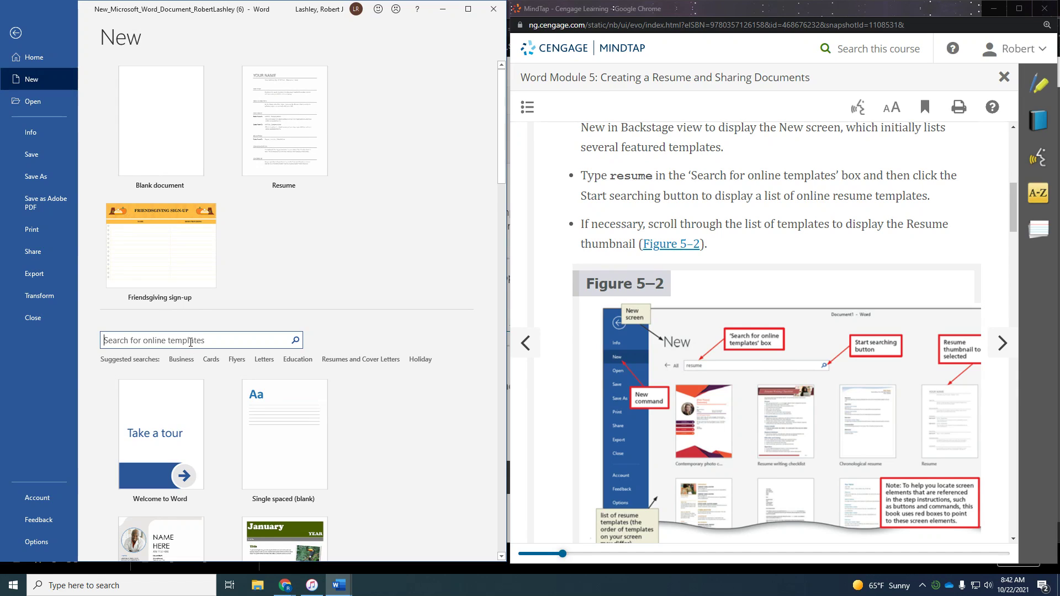
{"action": "type", "text": "resume"}
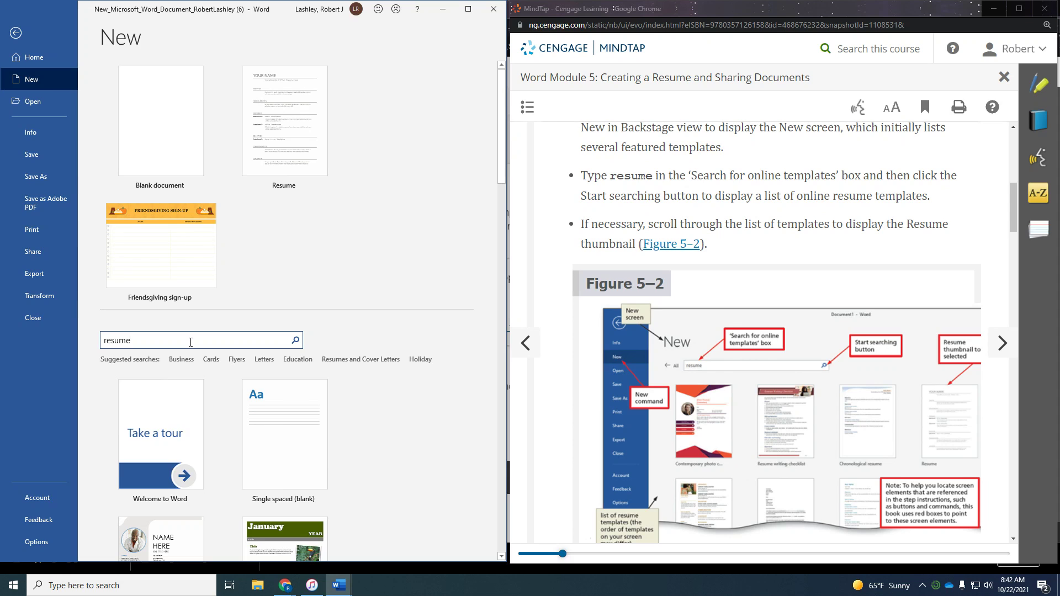
{"action": "key", "text": "Return"}
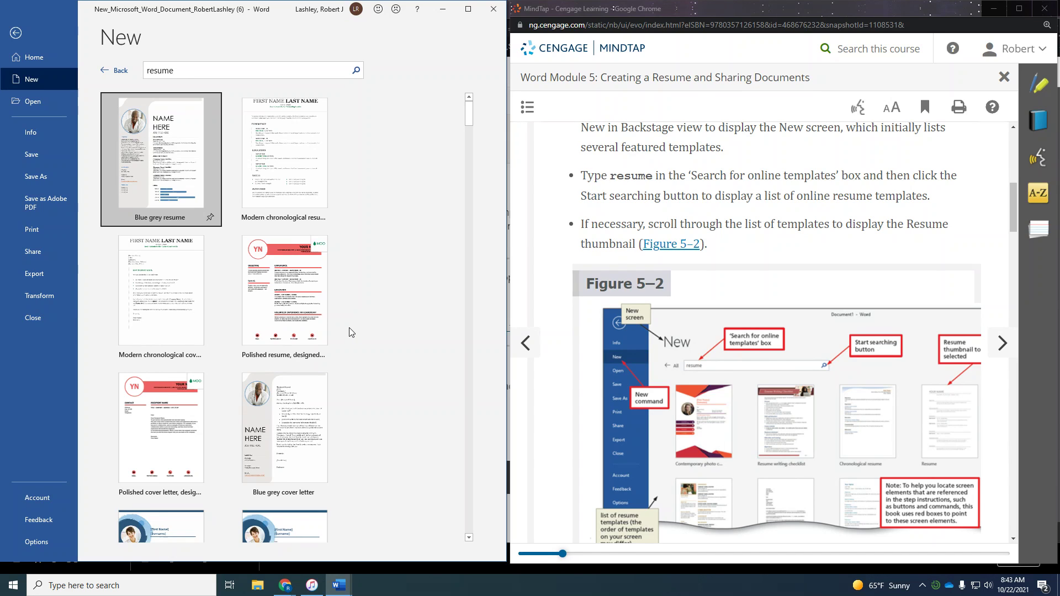
- Find the template named simply Resume among the search results and open its preview
{"action": "scroll", "coordinate": [349, 332], "scroll_direction": "down", "scroll_amount": 6}
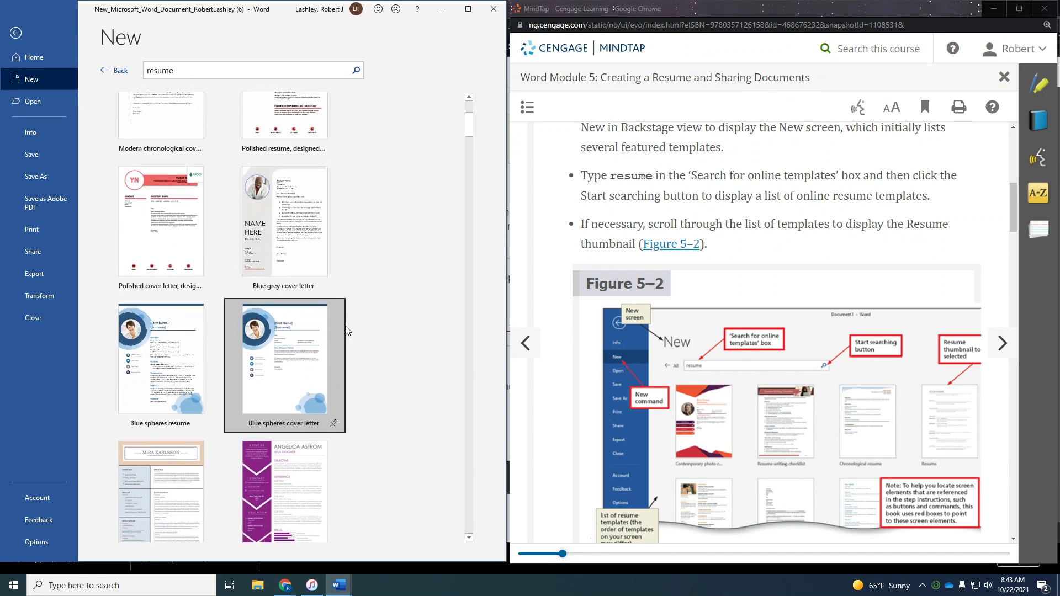
{"action": "scroll", "coordinate": [346, 331], "scroll_direction": "down", "scroll_amount": 6}
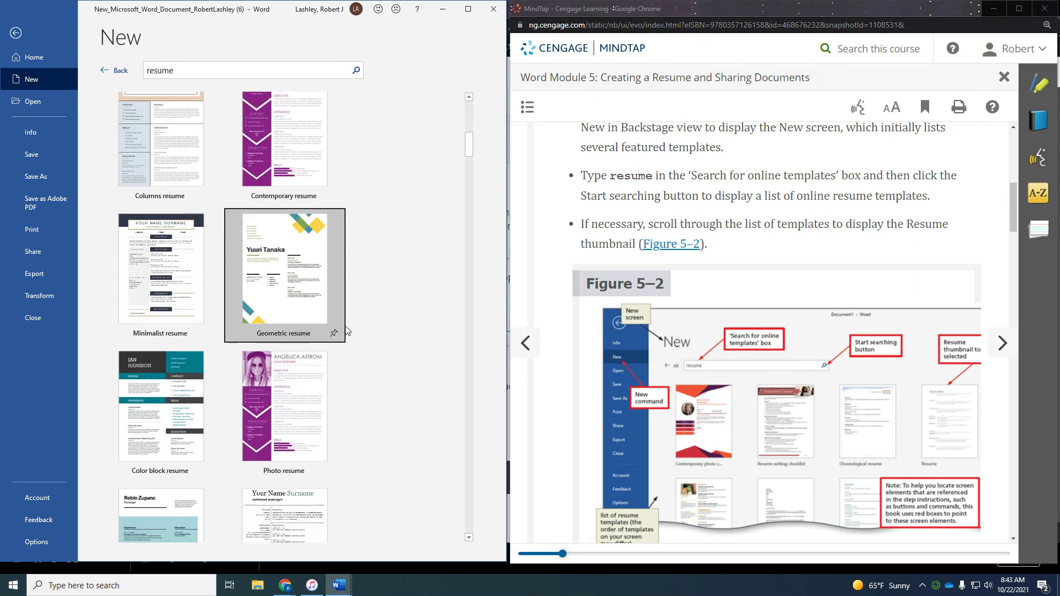
{"action": "scroll", "coordinate": [346, 330], "scroll_direction": "down", "scroll_amount": 12}
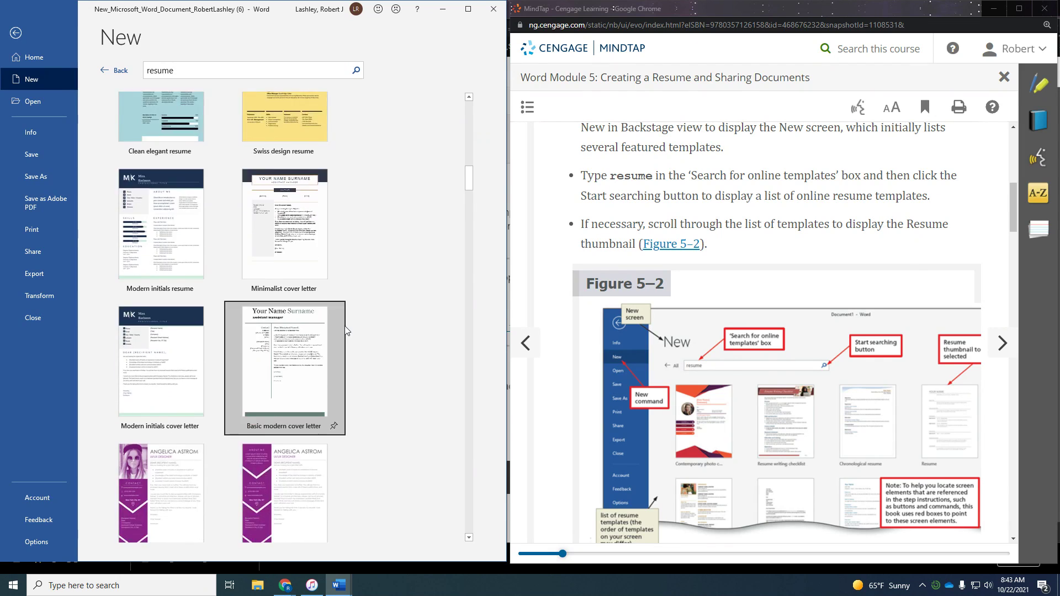
{"action": "scroll", "coordinate": [345, 330], "scroll_direction": "down", "scroll_amount": 10}
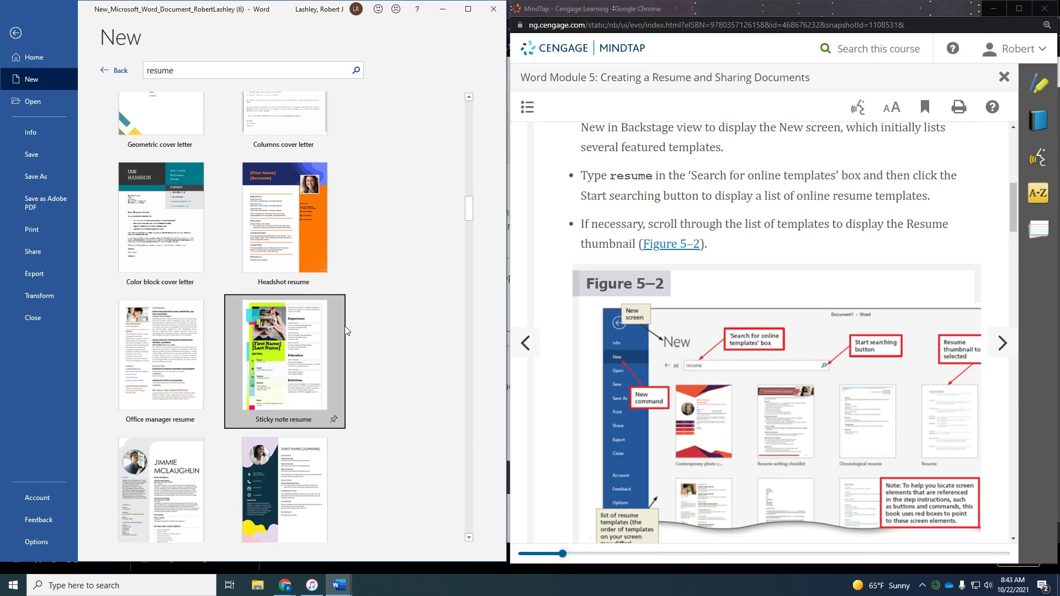
{"action": "scroll", "coordinate": [345, 330], "scroll_direction": "down", "scroll_amount": 10}
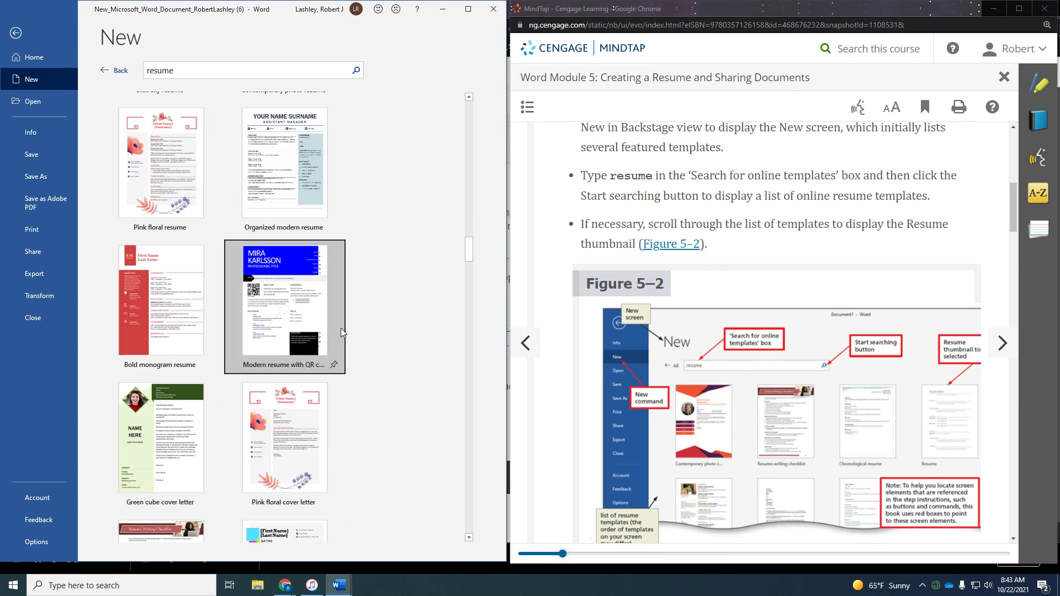
{"action": "scroll", "coordinate": [353, 310], "scroll_direction": "down", "scroll_amount": 10}
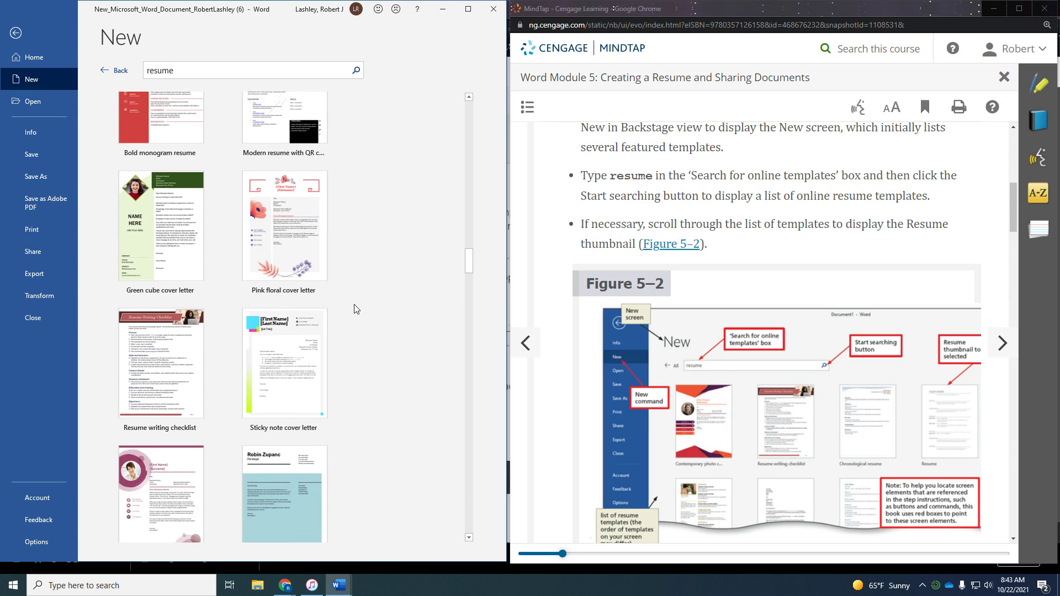
{"action": "scroll", "coordinate": [348, 316], "scroll_direction": "down", "scroll_amount": 3}
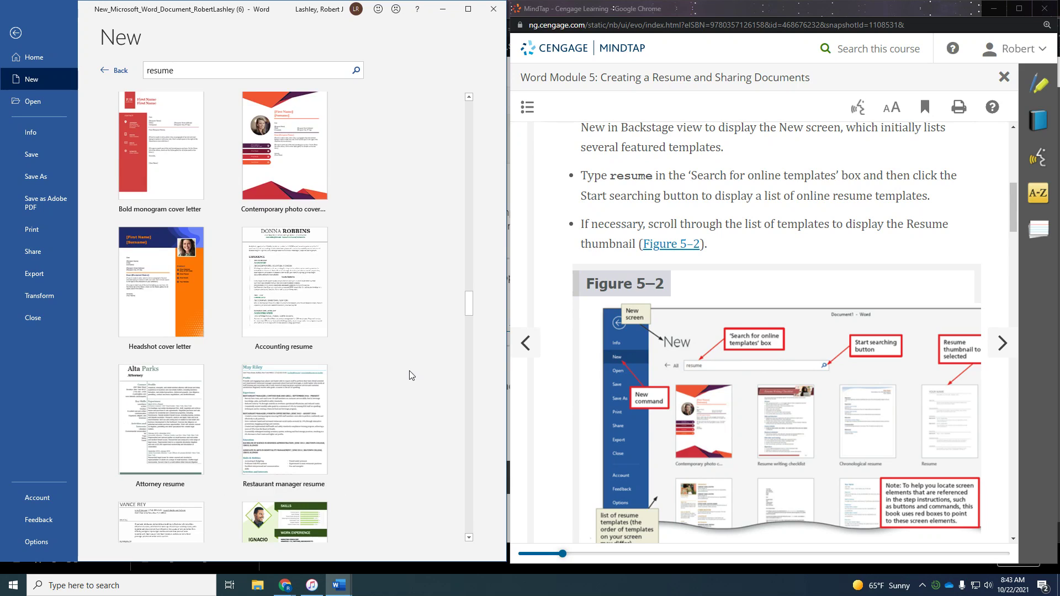
{"action": "scroll", "coordinate": [408, 371], "scroll_direction": "down", "scroll_amount": 12}
{"action": "scroll", "coordinate": [407, 372], "scroll_direction": "down", "scroll_amount": 1}
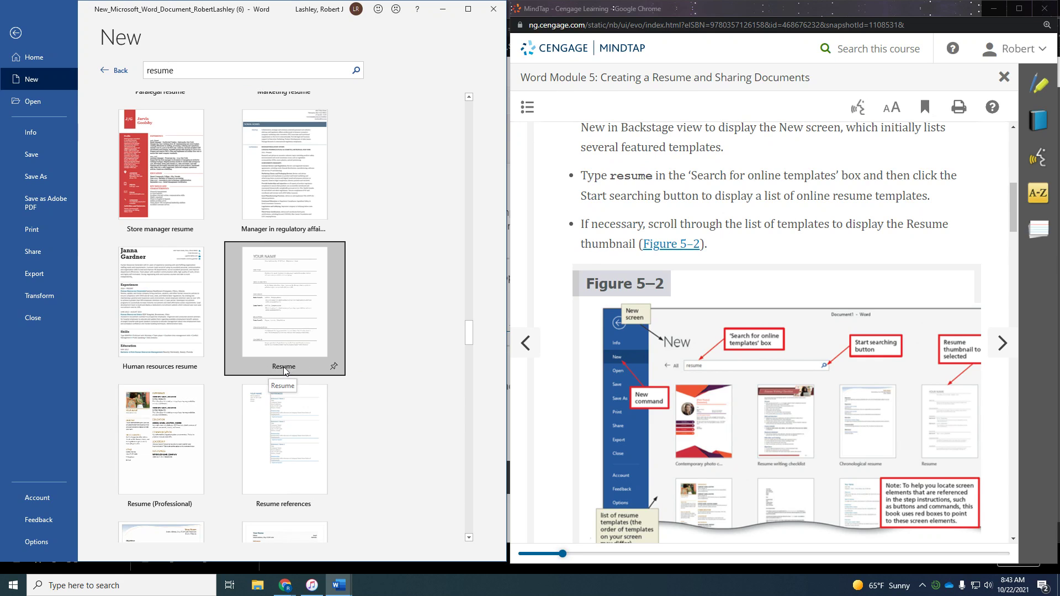
{"action": "left_click", "coordinate": [280, 349]}
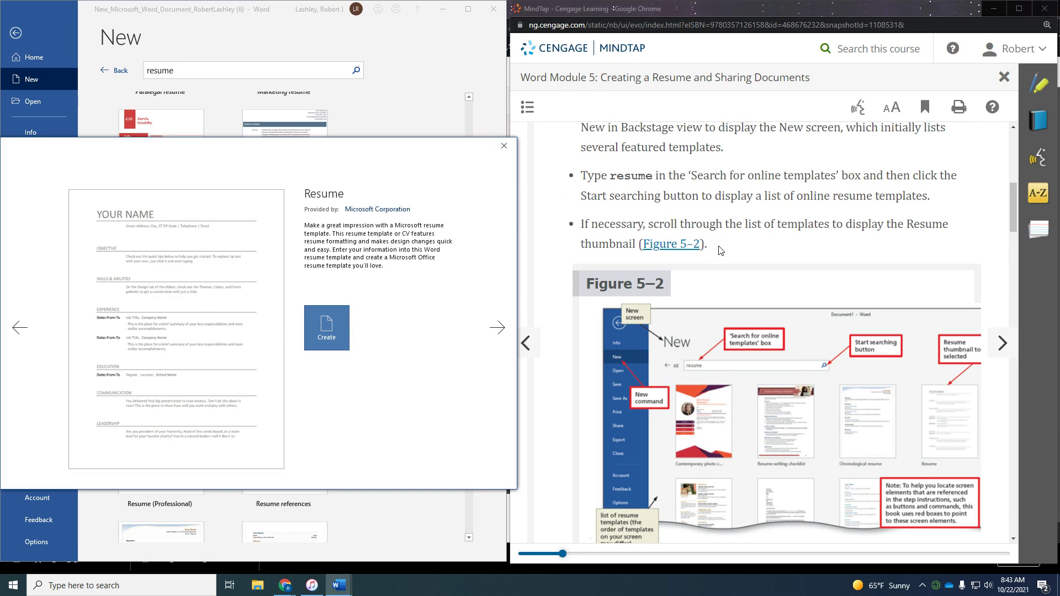
- Read steps 2 and 3 of the instructions and create a new document from the previewed Resume template
{"action": "scroll", "coordinate": [724, 250], "scroll_direction": "down", "scroll_amount": 4}
{"action": "scroll", "coordinate": [727, 250], "scroll_direction": "down", "scroll_amount": 7}
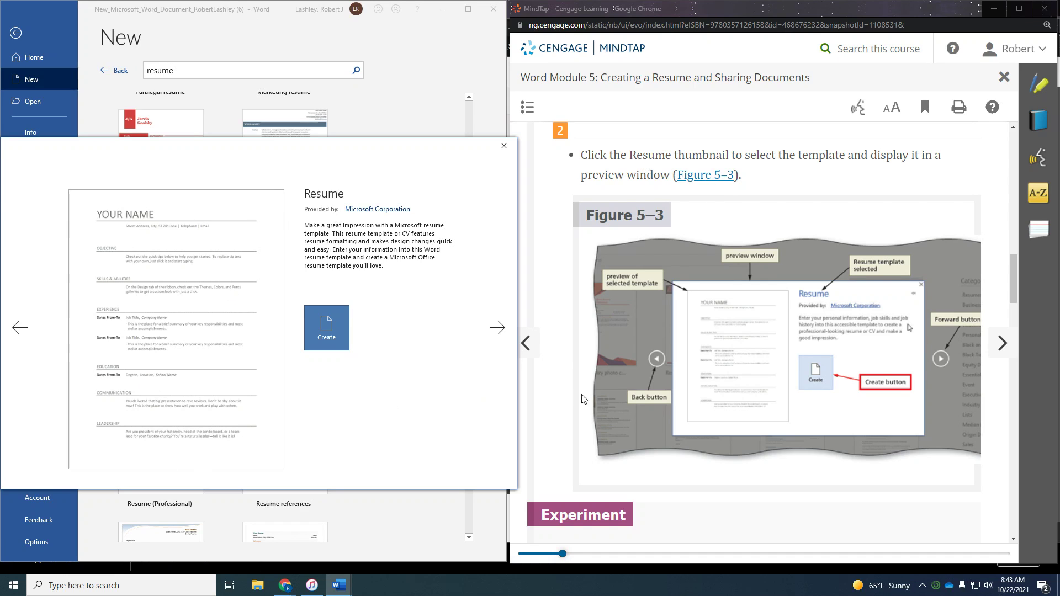
{"action": "scroll", "coordinate": [837, 270], "scroll_direction": "down", "scroll_amount": 3}
{"action": "scroll", "coordinate": [837, 269], "scroll_direction": "down", "scroll_amount": 6}
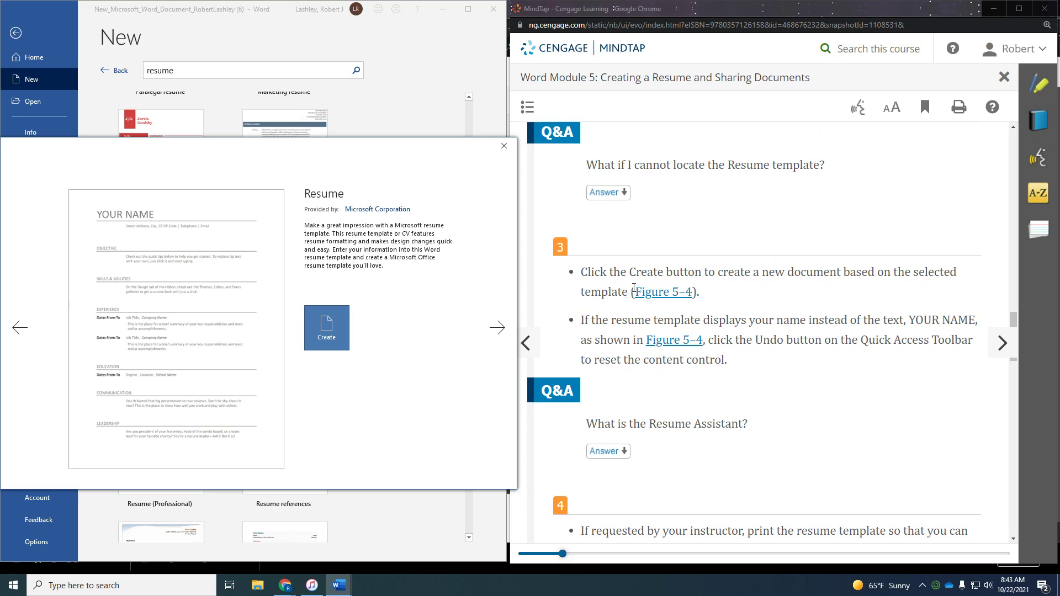
{"action": "left_click", "coordinate": [325, 327]}
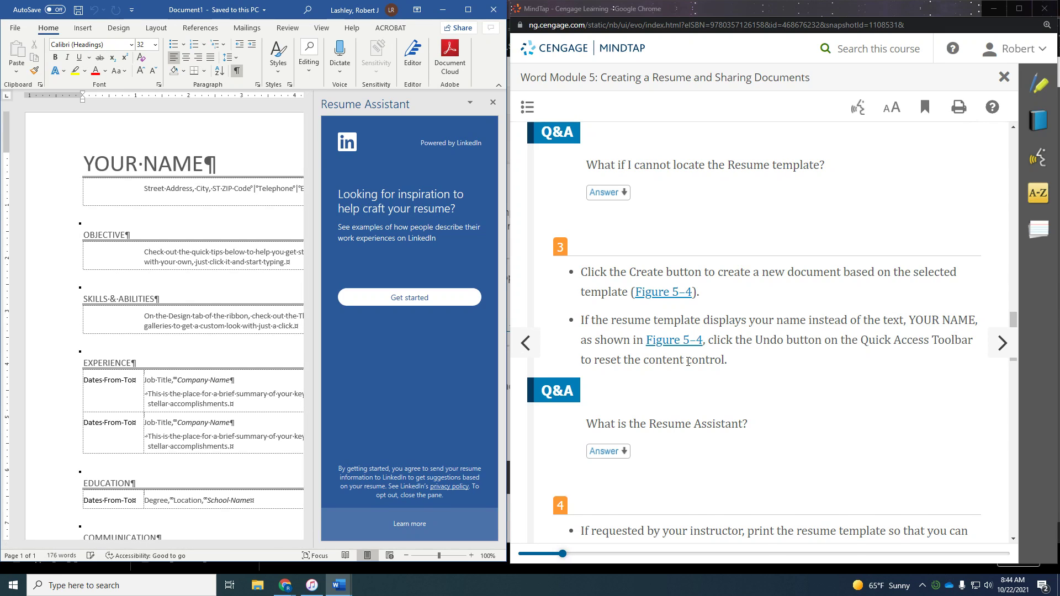
- Read steps 4 to 6 of the instructions and close the Resume Assistant pane in the new document
{"action": "scroll", "coordinate": [693, 366], "scroll_direction": "down", "scroll_amount": 4}
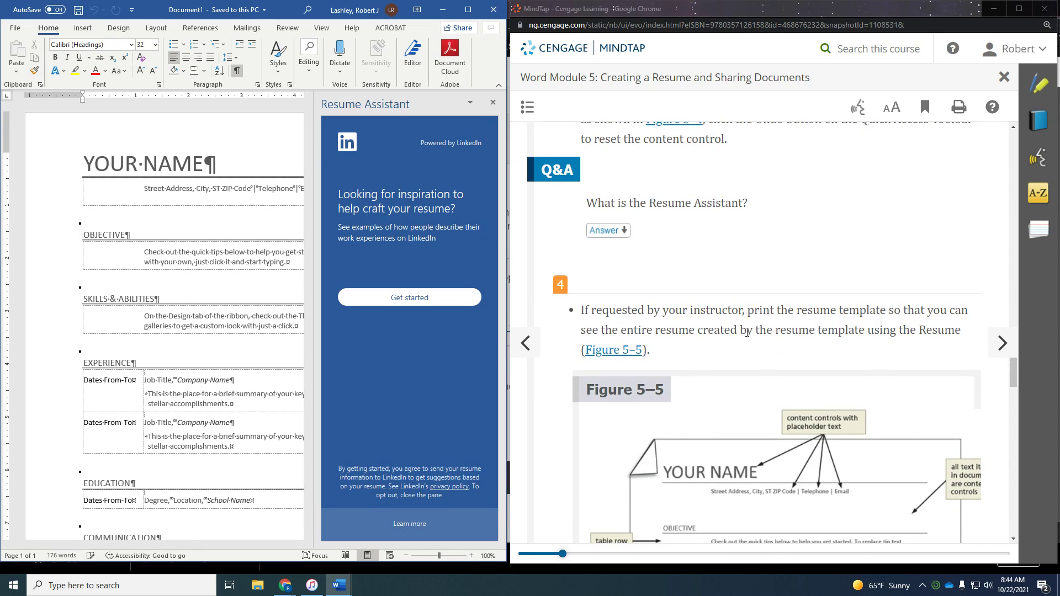
{"action": "scroll", "coordinate": [747, 332], "scroll_direction": "down", "scroll_amount": 4}
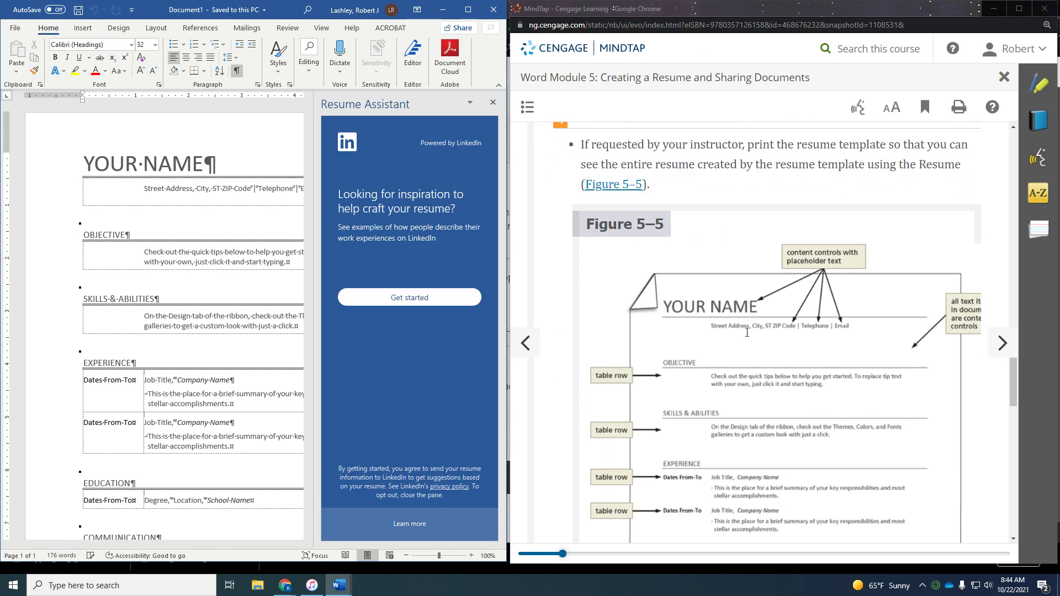
{"action": "scroll", "coordinate": [748, 332], "scroll_direction": "down", "scroll_amount": 1}
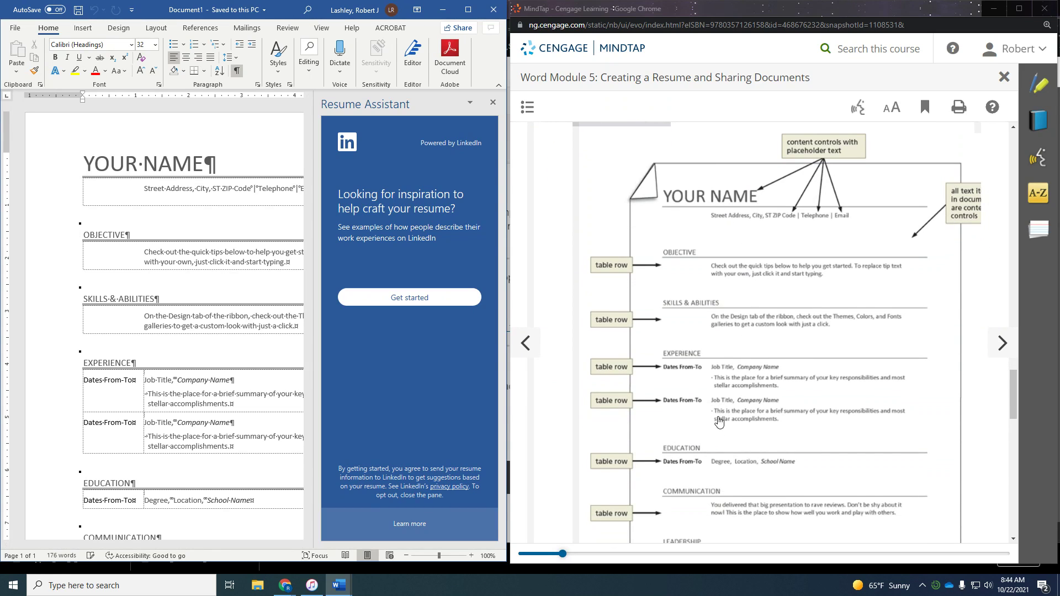
{"action": "scroll", "coordinate": [702, 359], "scroll_direction": "down", "scroll_amount": 5}
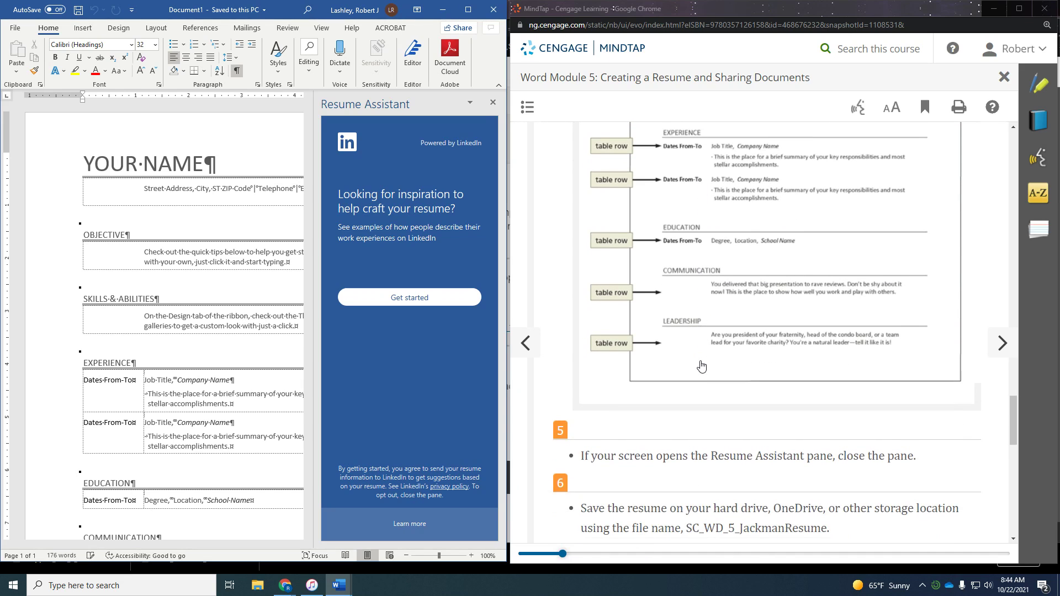
{"action": "scroll", "coordinate": [702, 365], "scroll_direction": "down", "scroll_amount": 1}
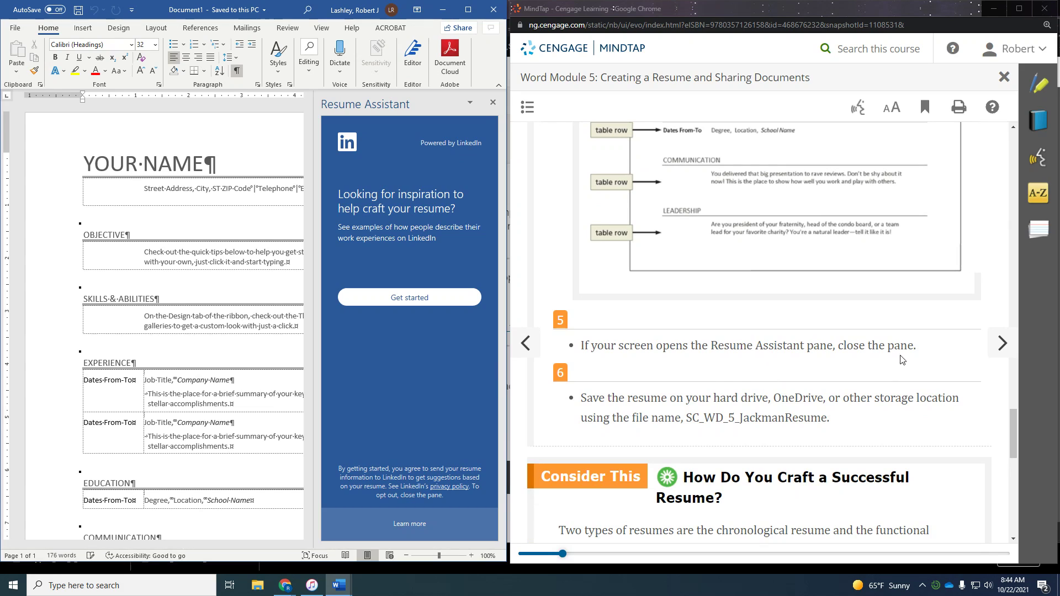
{"action": "left_click", "coordinate": [493, 103]}
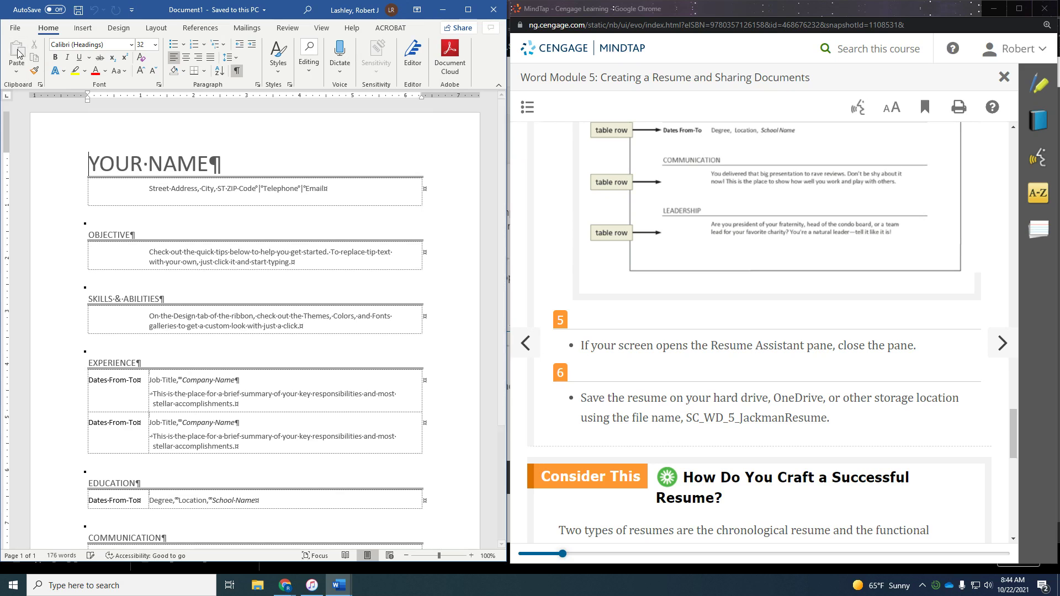
- Save the new resume in this PC's Documents folder as SC_WD_5_JackmanResume
{"action": "left_click", "coordinate": [15, 28]}
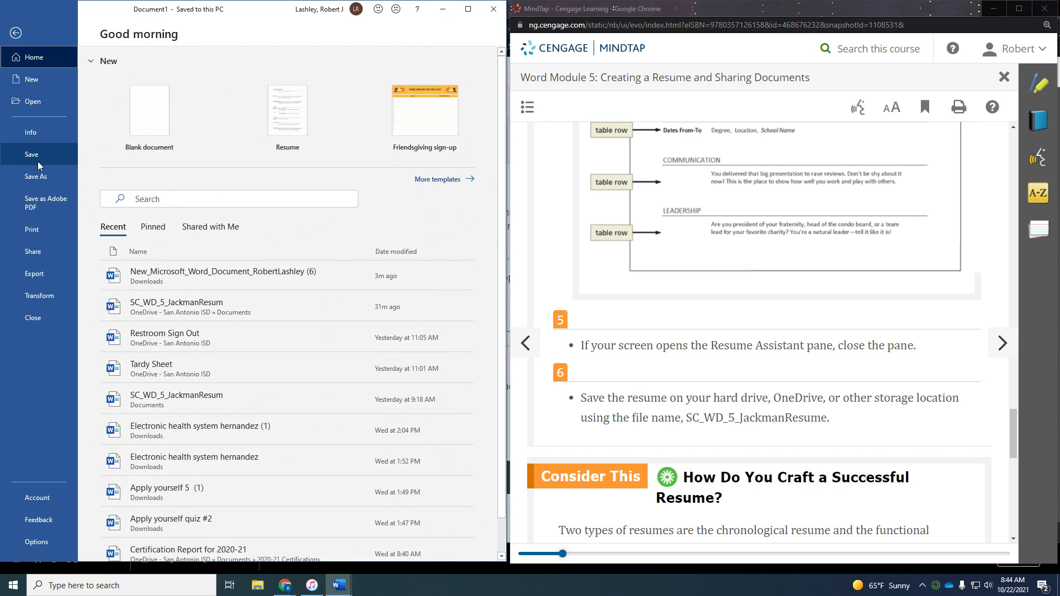
{"action": "left_click", "coordinate": [43, 174]}
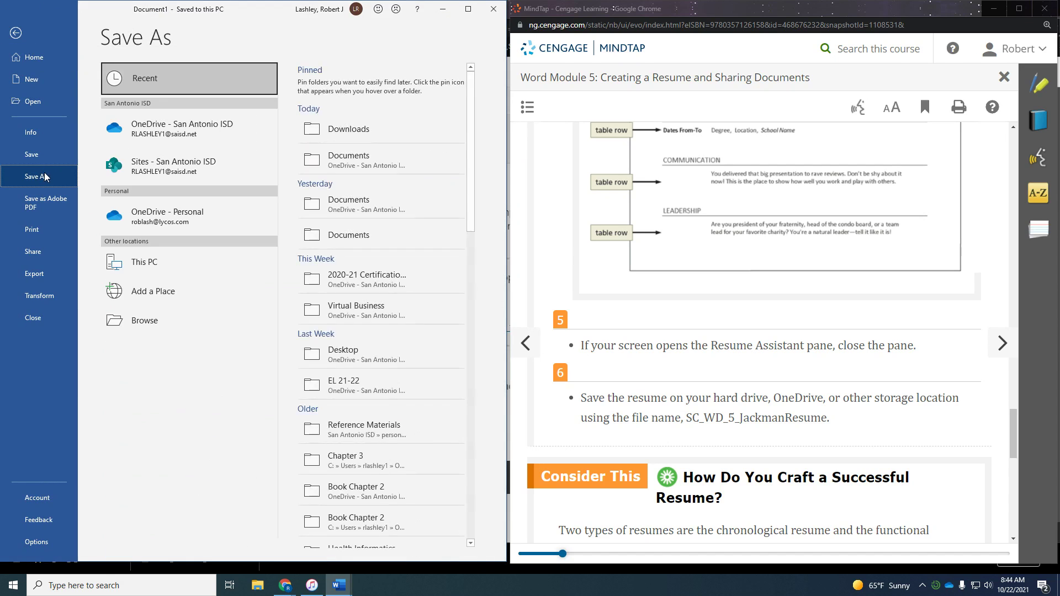
{"action": "left_click", "coordinate": [131, 265]}
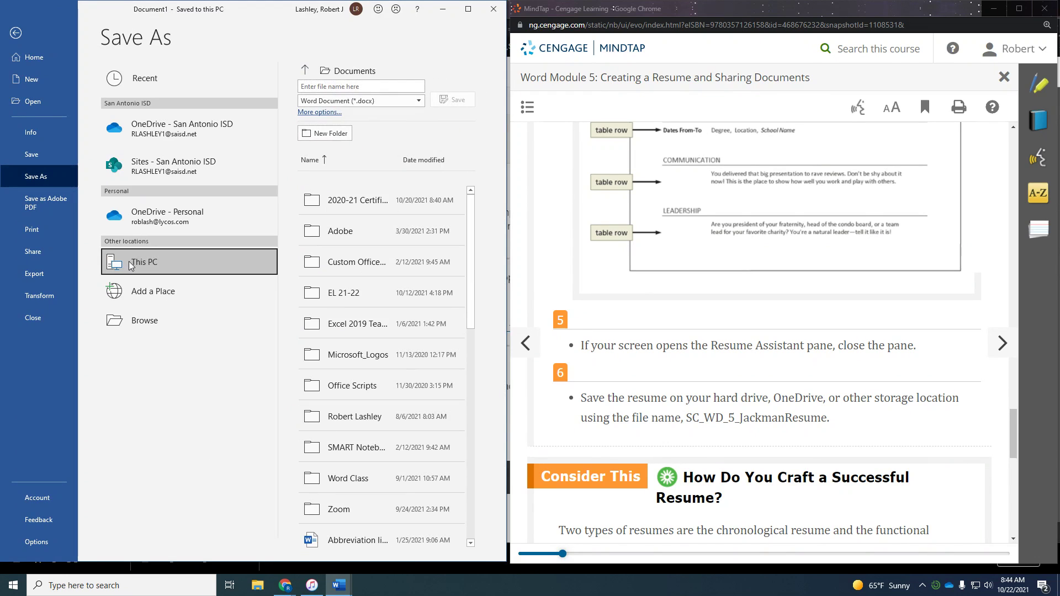
{"action": "left_click", "coordinate": [335, 86]}
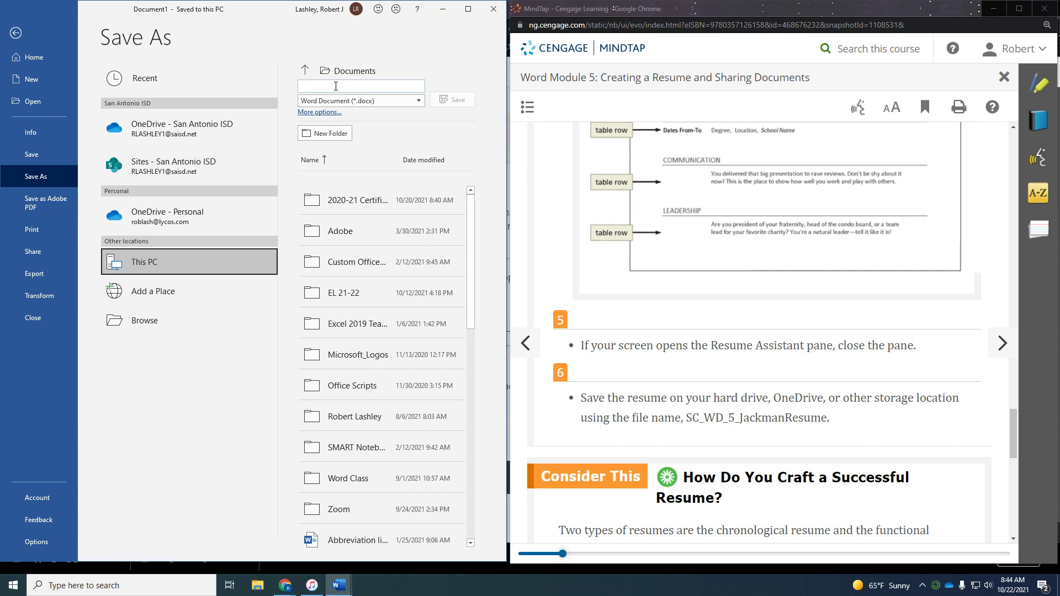
{"action": "type", "text": "SC"}
{"action": "type", "text": "_WD_5_Jackman"}
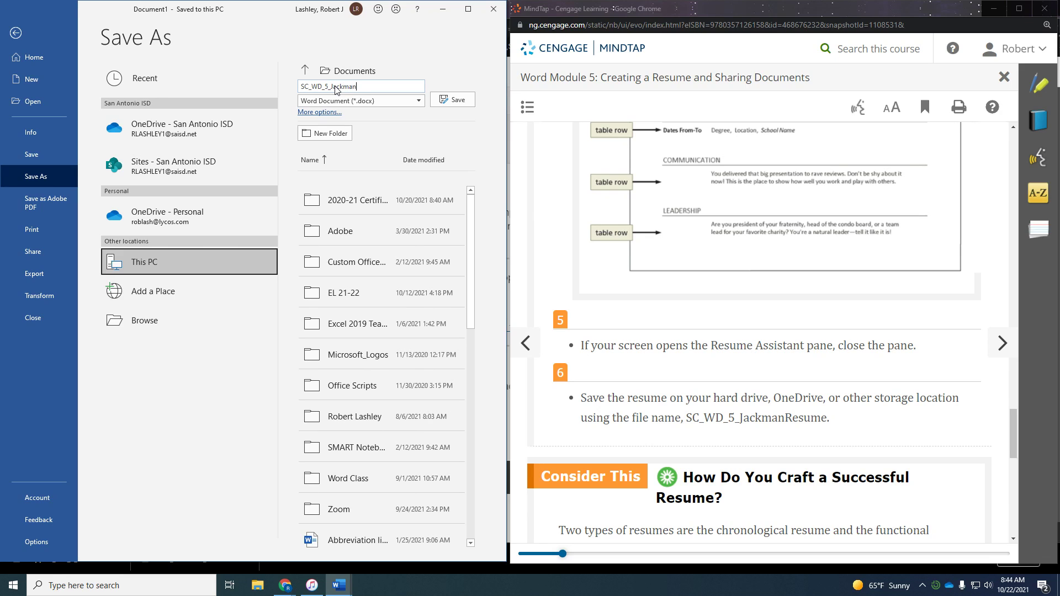
{"action": "type", "text": "Resume"}
{"action": "left_click", "coordinate": [444, 100]}
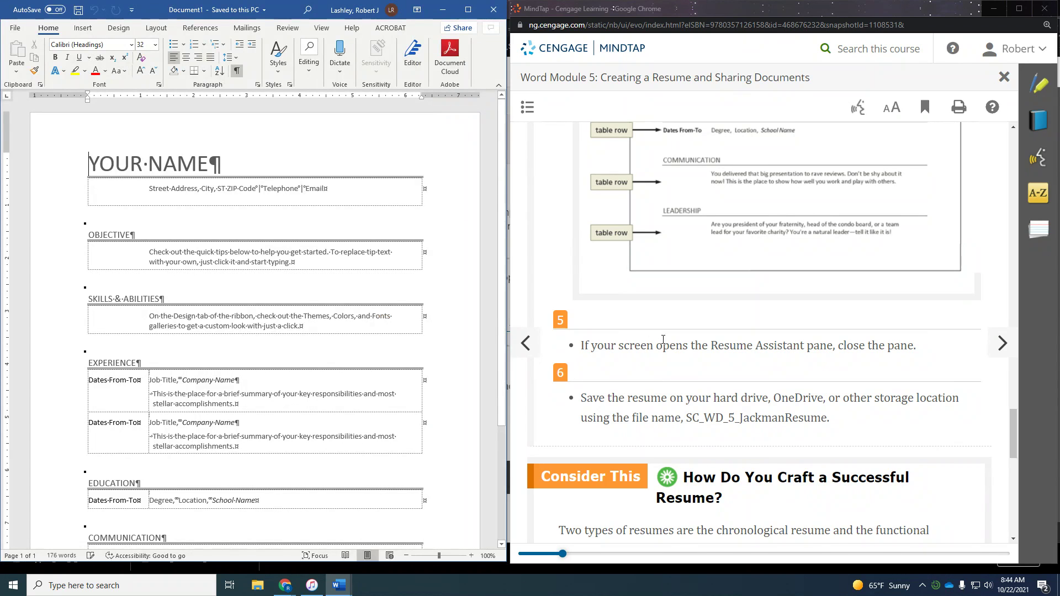
- Compare the new resume with Figure 5-5, examining its content controls and table rows from the name through Leadership
{"action": "scroll", "coordinate": [764, 366], "scroll_direction": "up", "scroll_amount": 4}
{"action": "scroll", "coordinate": [764, 366], "scroll_direction": "up", "scroll_amount": 2}
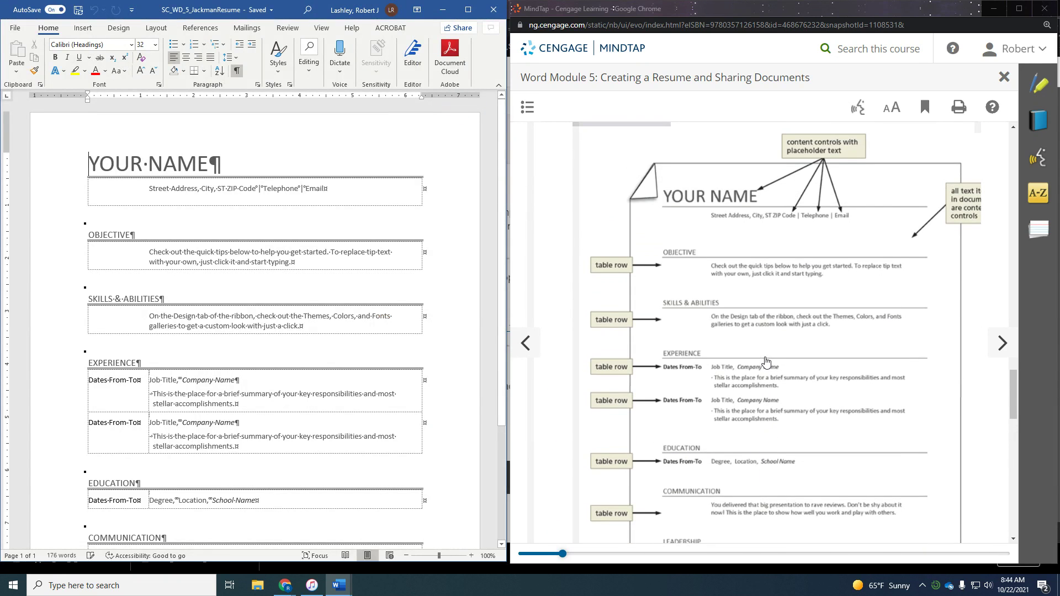
{"action": "scroll", "coordinate": [765, 362], "scroll_direction": "up", "scroll_amount": 1}
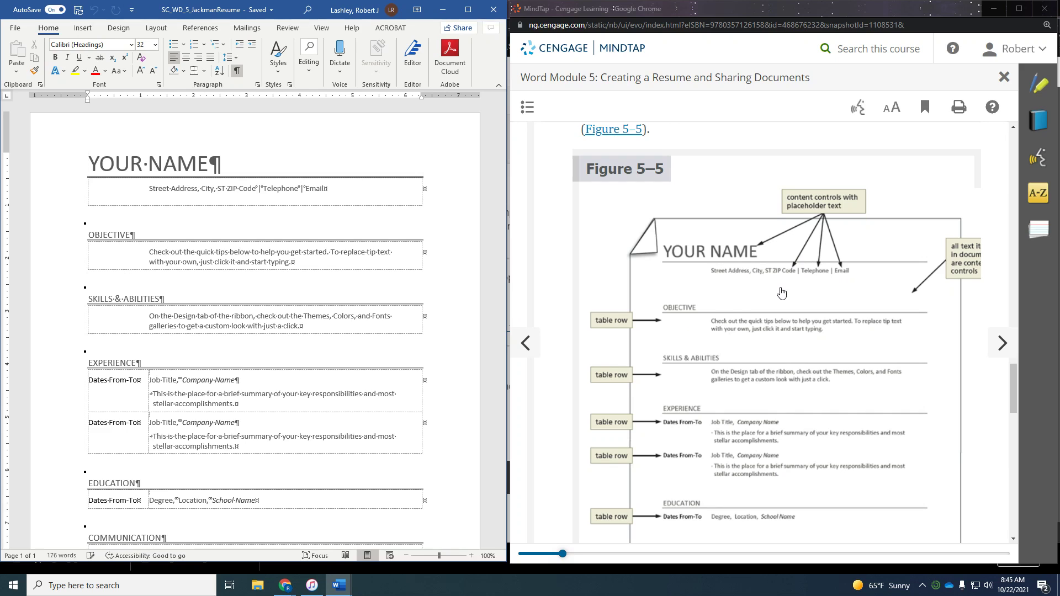
{"action": "scroll", "coordinate": [777, 270], "scroll_direction": "down", "scroll_amount": 1}
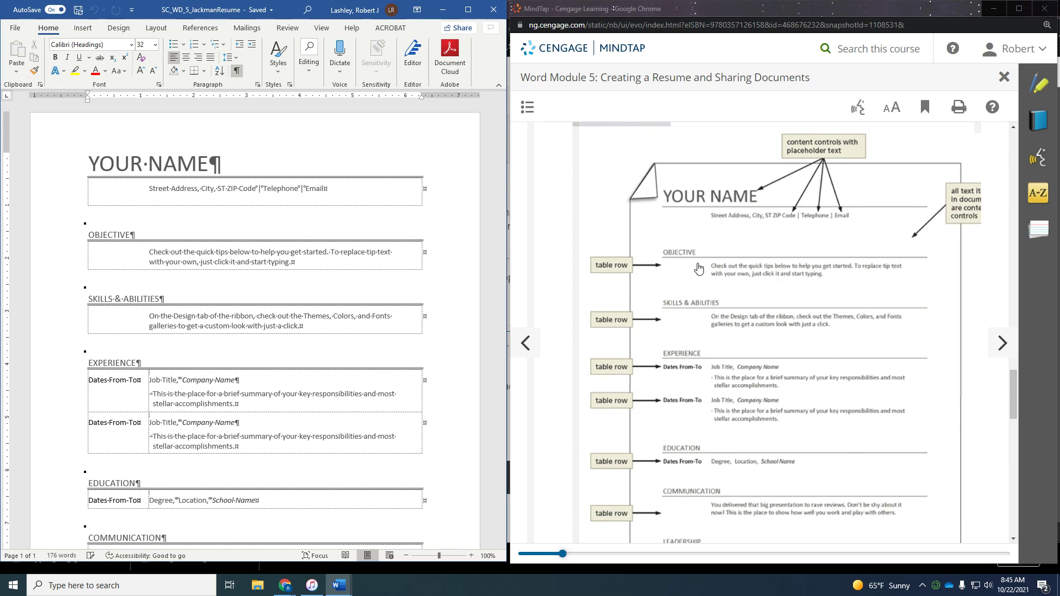
{"action": "scroll", "coordinate": [684, 362], "scroll_direction": "down", "scroll_amount": 2}
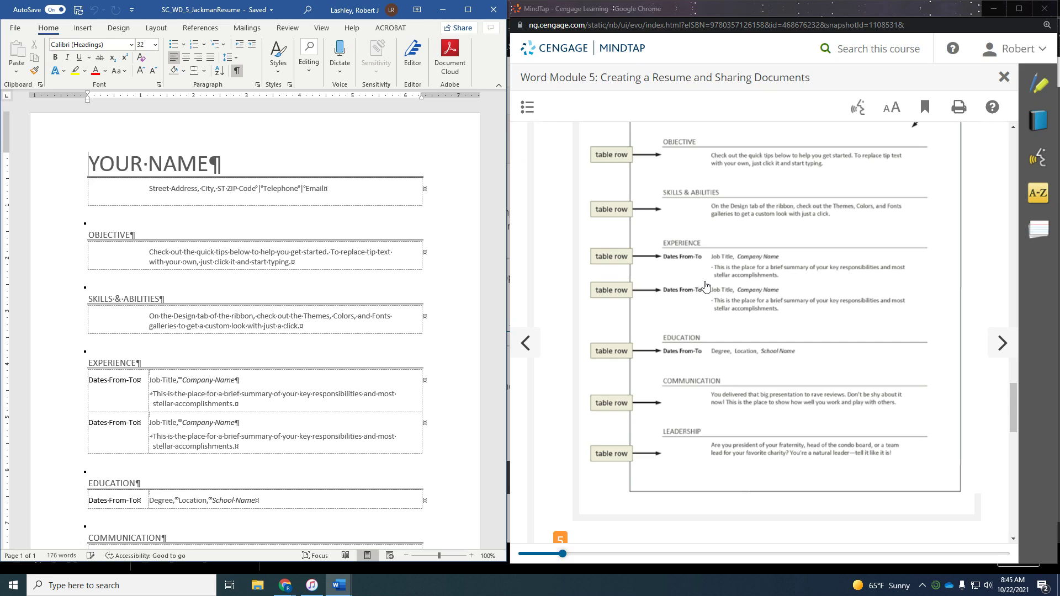
{"action": "scroll", "coordinate": [705, 285], "scroll_direction": "down", "scroll_amount": 2}
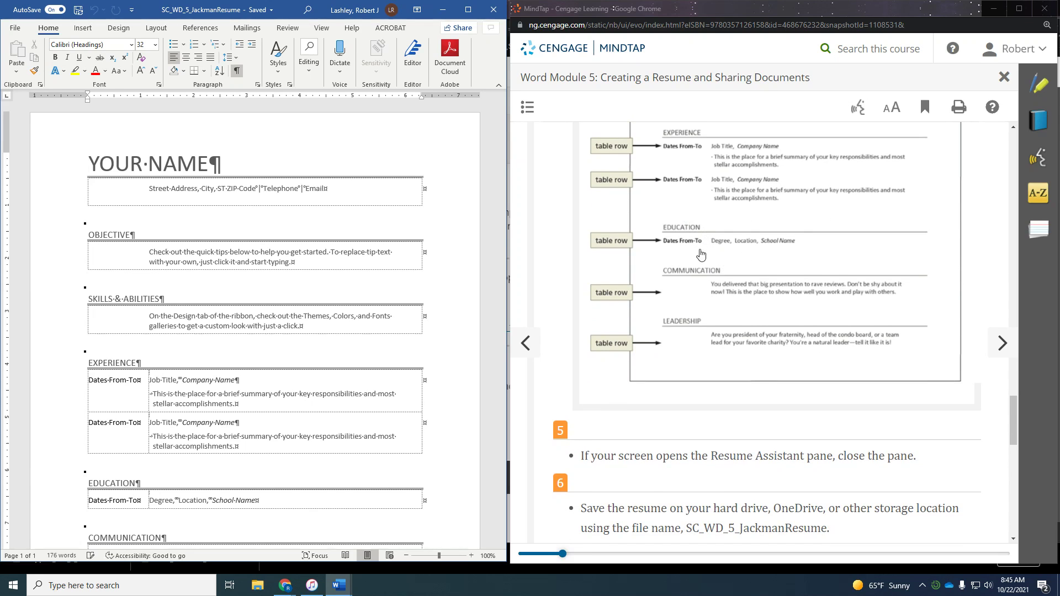
{"action": "scroll", "coordinate": [729, 298], "scroll_direction": "down", "scroll_amount": 3}
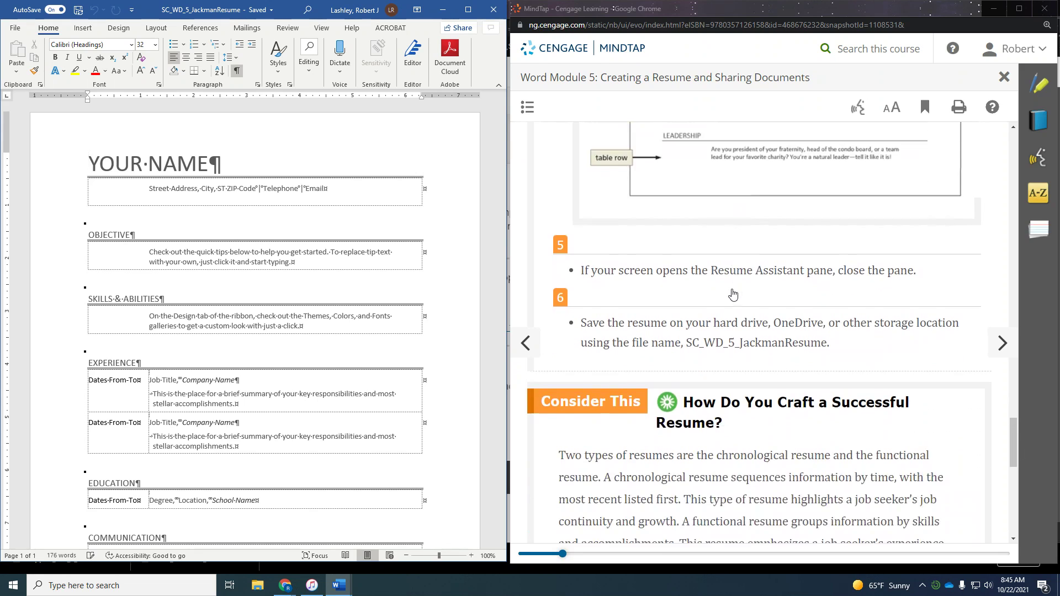
- Read the "How Do You Craft a Successful Resume?" section on resume types, necessary information and presentation
{"action": "scroll", "coordinate": [732, 294], "scroll_direction": "down", "scroll_amount": 7}
{"action": "scroll", "coordinate": [733, 294], "scroll_direction": "up", "scroll_amount": 2}
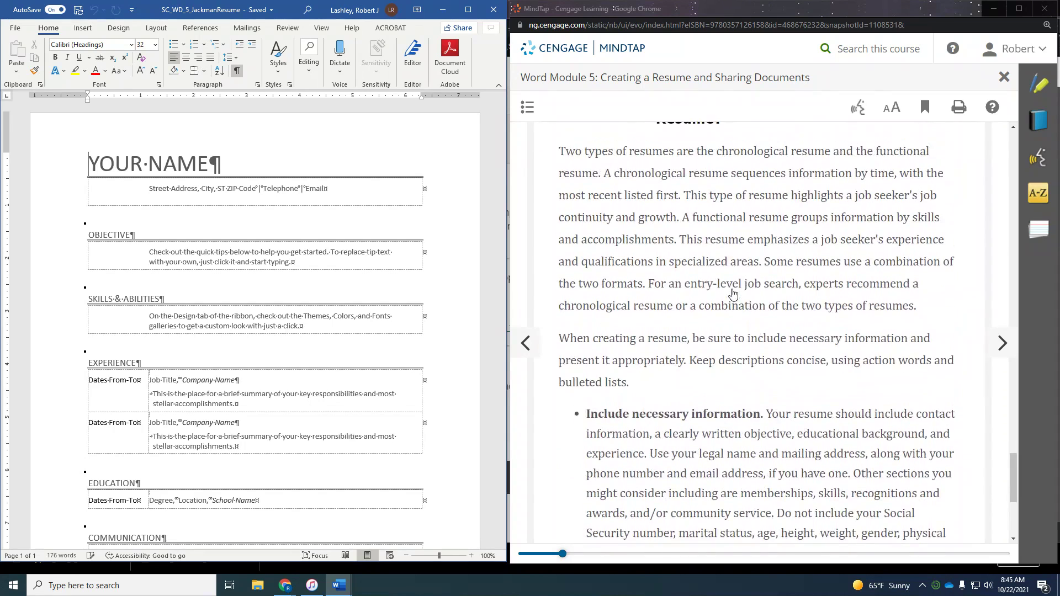
{"action": "scroll", "coordinate": [733, 294], "scroll_direction": "up", "scroll_amount": 2}
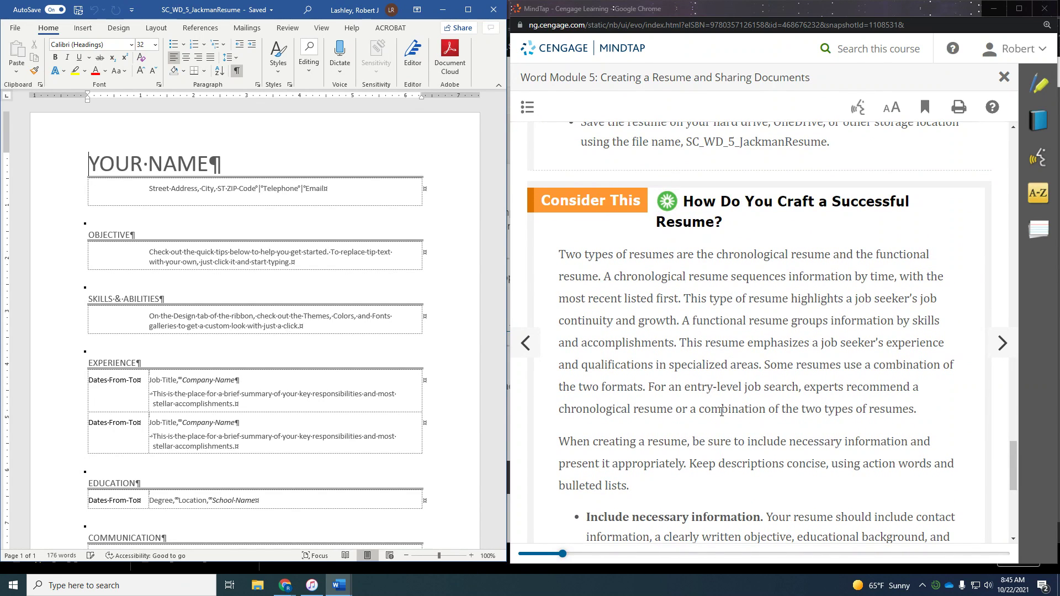
{"action": "scroll", "coordinate": [721, 412], "scroll_direction": "down", "scroll_amount": 1}
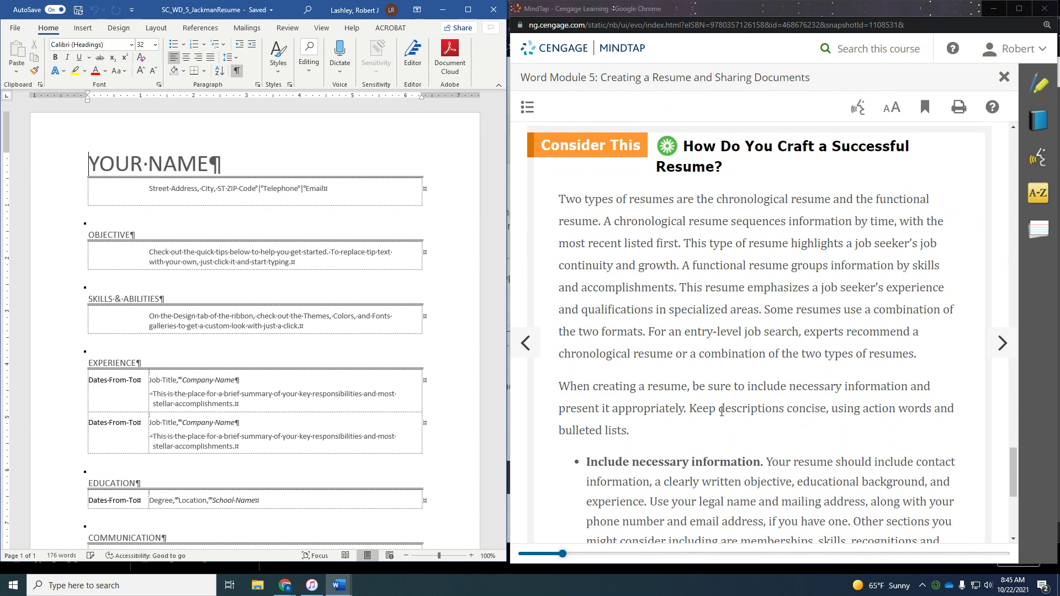
{"action": "scroll", "coordinate": [723, 414], "scroll_direction": "down", "scroll_amount": 1}
{"action": "scroll", "coordinate": [722, 413], "scroll_direction": "down", "scroll_amount": 3}
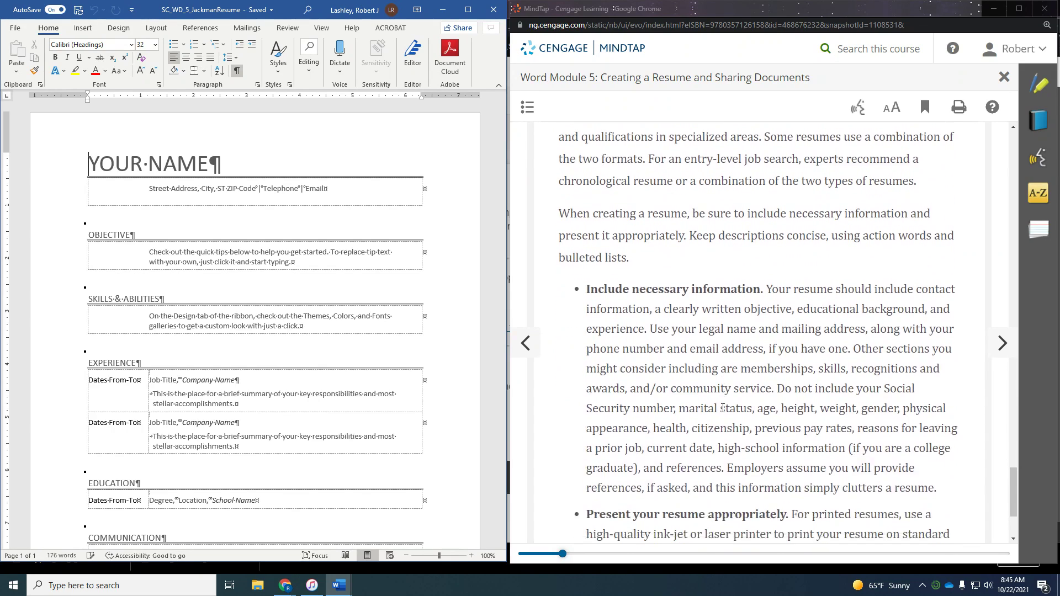
{"action": "scroll", "coordinate": [723, 408], "scroll_direction": "down", "scroll_amount": 2}
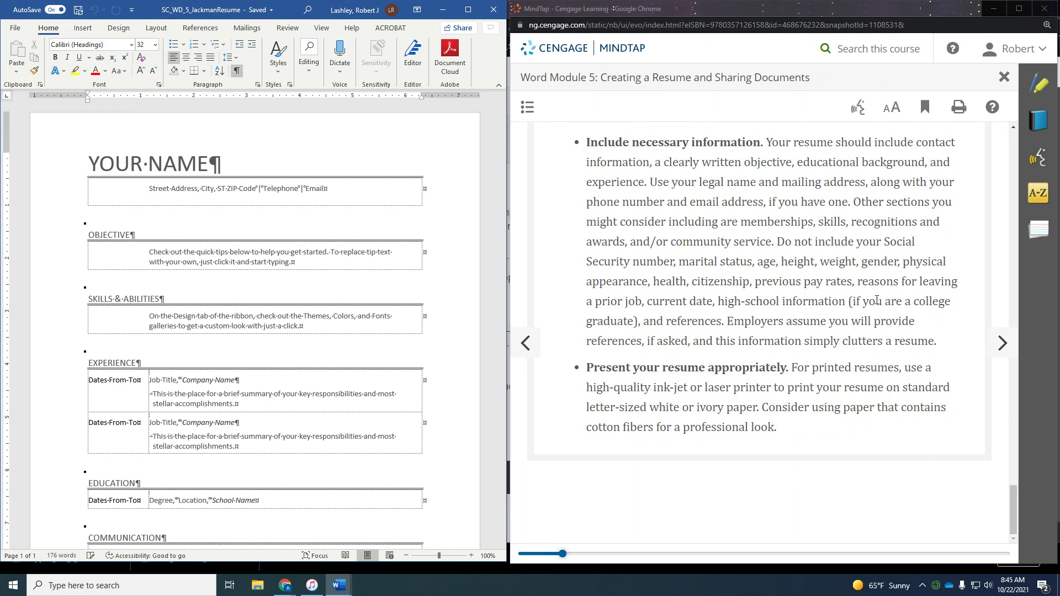
- Advance to section WD 5-2b, Resume Template, and read the nine general steps for personalizing the resume
{"action": "left_click", "coordinate": [1001, 343]}
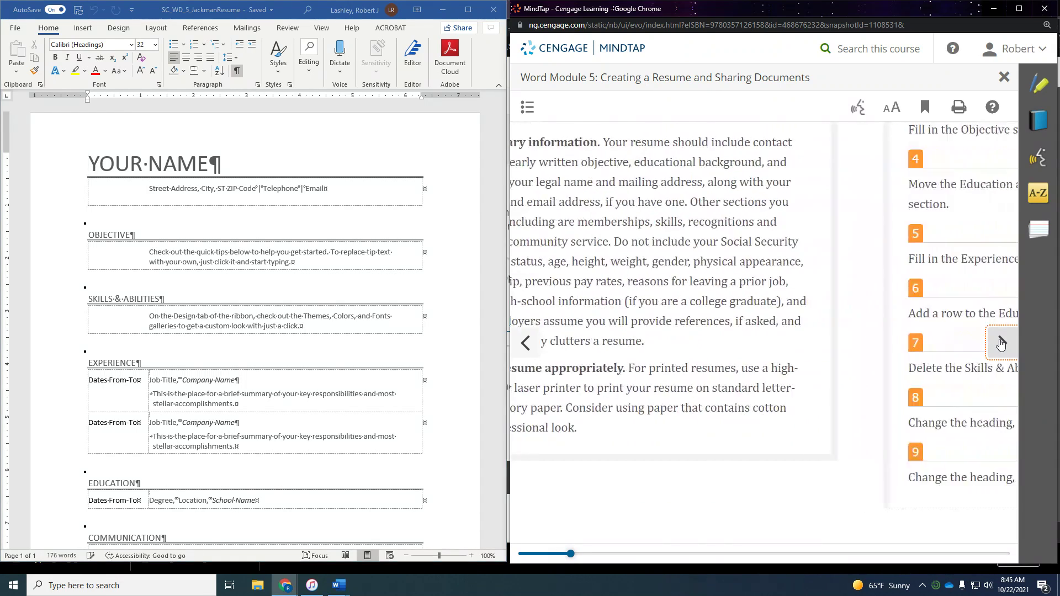
{"action": "scroll", "coordinate": [929, 315], "scroll_direction": "down", "scroll_amount": 5}
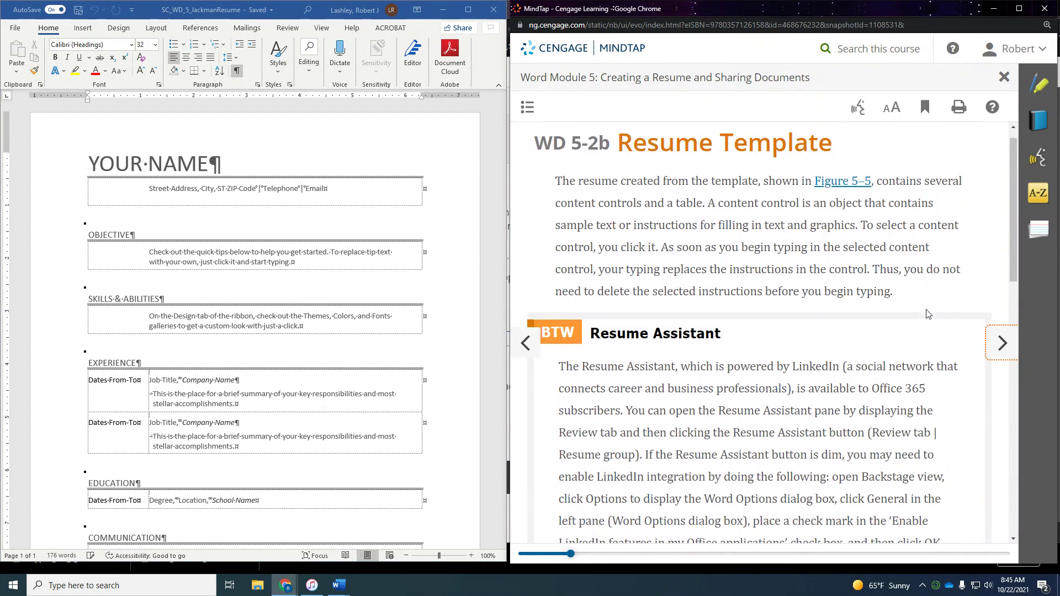
{"action": "scroll", "coordinate": [928, 314], "scroll_direction": "down", "scroll_amount": 4}
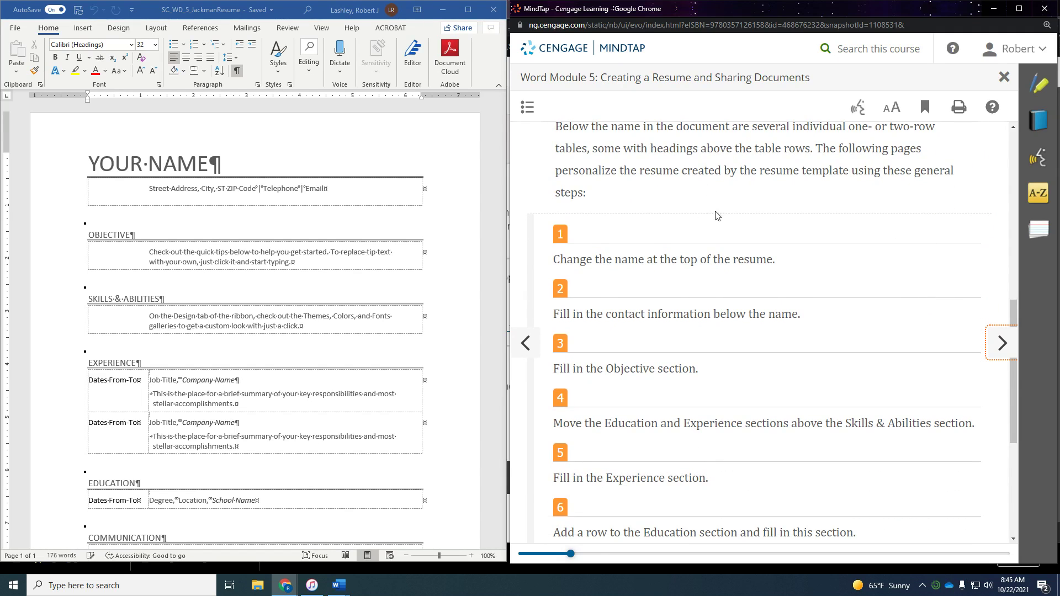
{"action": "scroll", "coordinate": [734, 213], "scroll_direction": "down", "scroll_amount": 1}
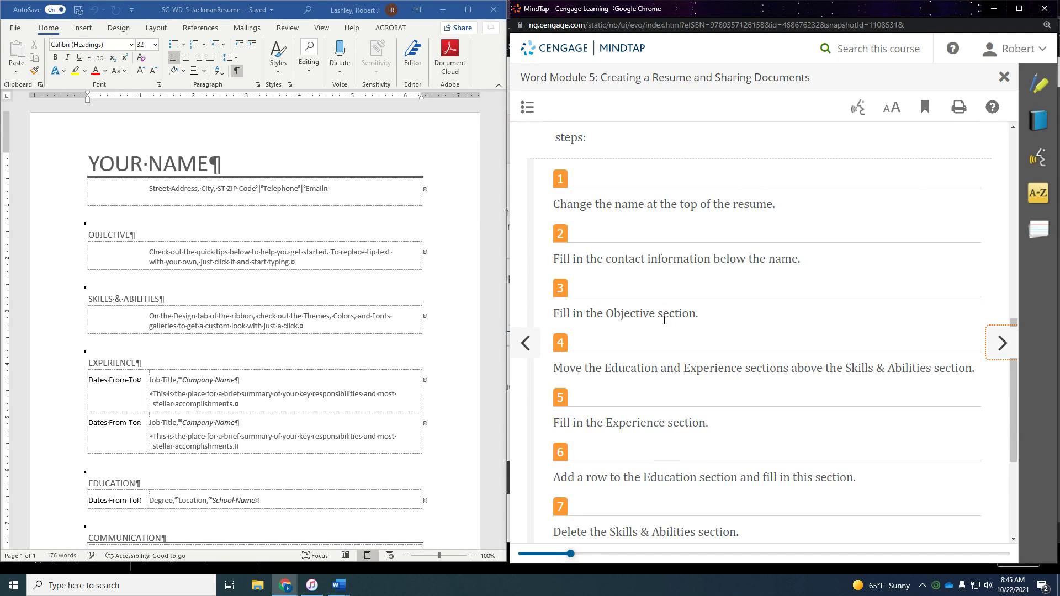
{"action": "scroll", "coordinate": [672, 342], "scroll_direction": "down", "scroll_amount": 1}
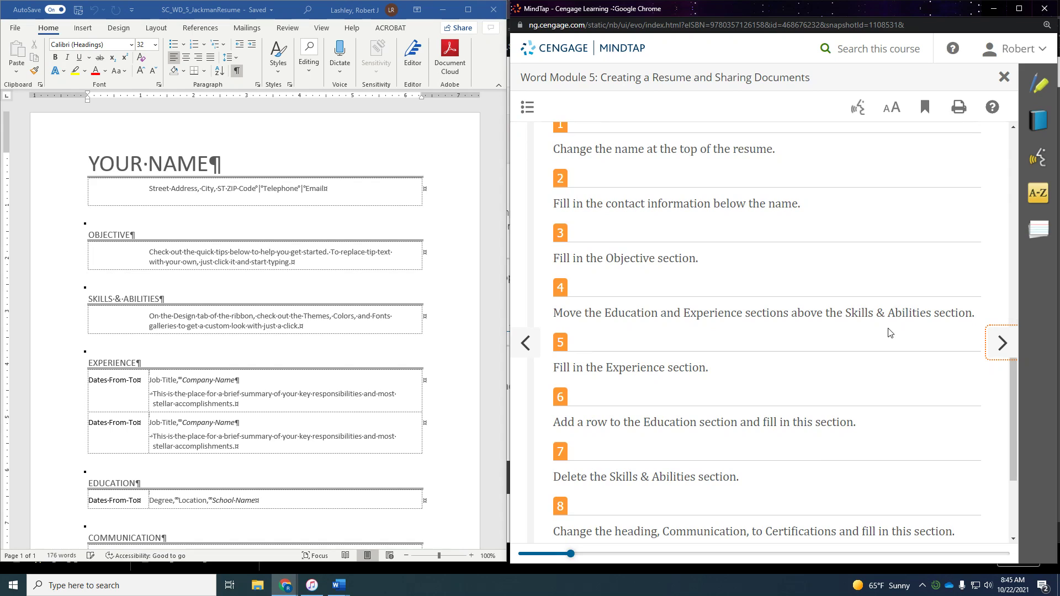
{"action": "scroll", "coordinate": [878, 343], "scroll_direction": "down", "scroll_amount": 1}
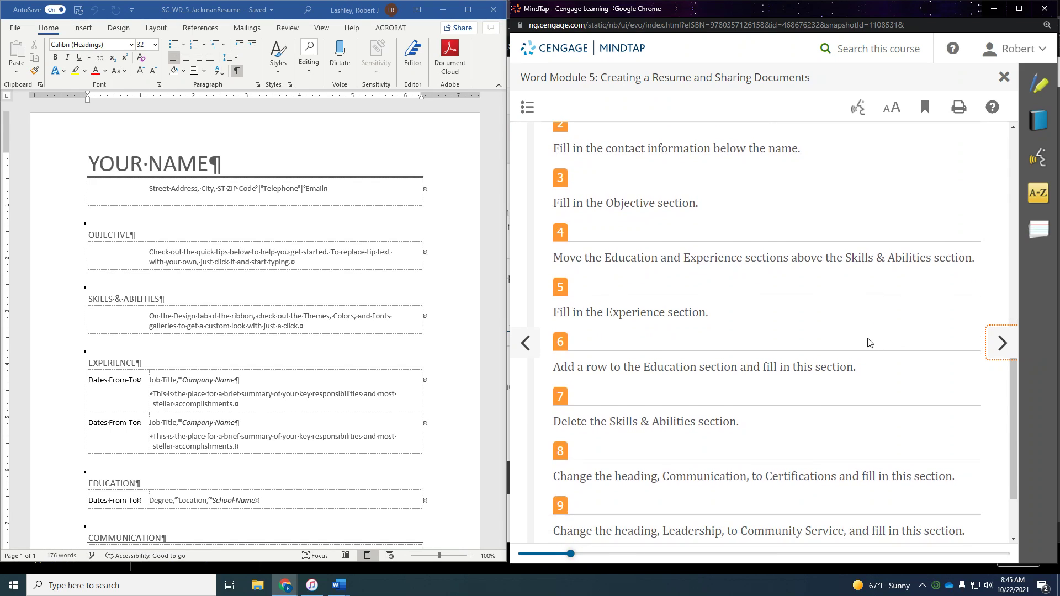
{"action": "scroll", "coordinate": [711, 334], "scroll_direction": "down", "scroll_amount": 1}
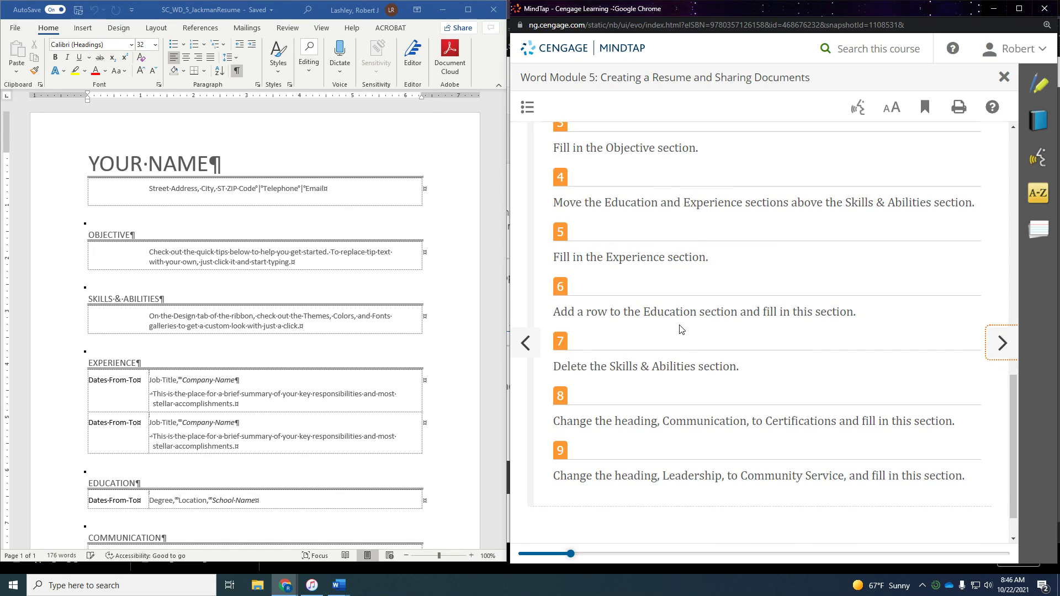
{"action": "scroll", "coordinate": [681, 330], "scroll_direction": "down", "scroll_amount": 1}
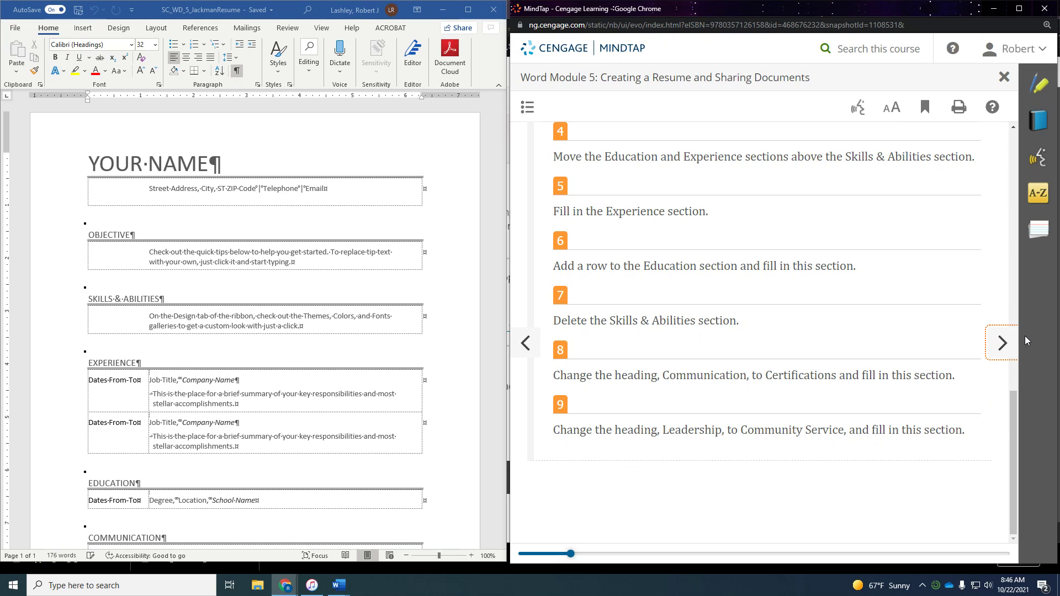
- Continue to section WD 5-2c, To Change Theme Colors, and apply the Orange Red theme colors to the resume
{"action": "left_click", "coordinate": [1009, 342]}
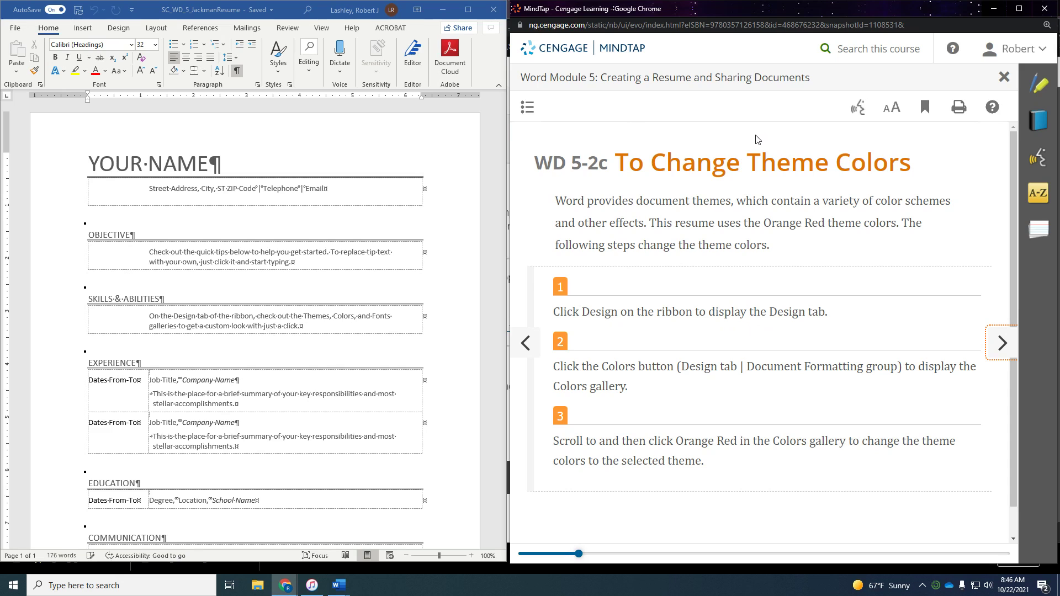
{"action": "left_click", "coordinate": [125, 31]}
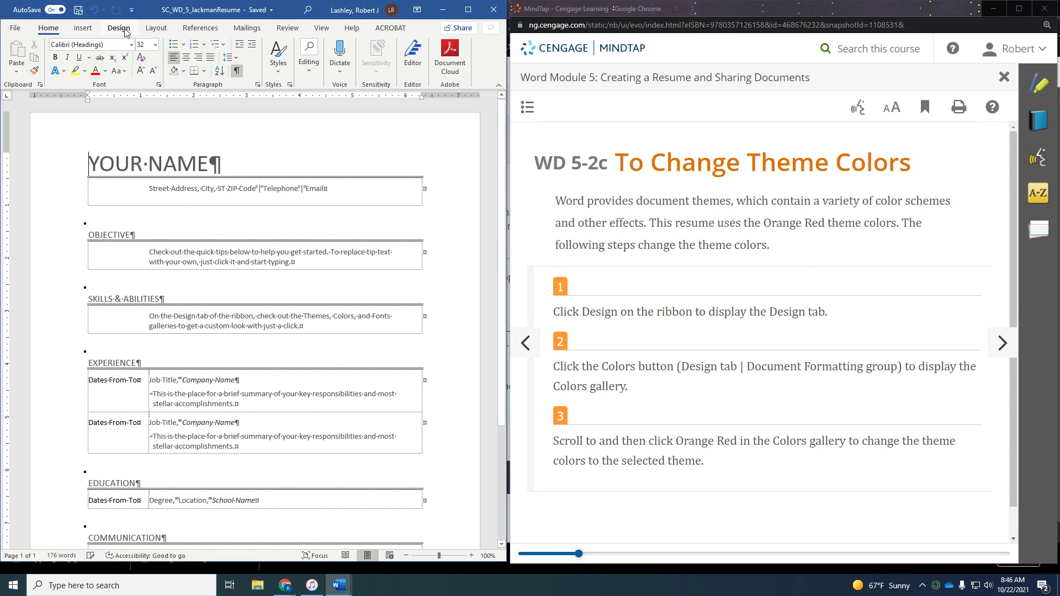
{"action": "left_click", "coordinate": [119, 28]}
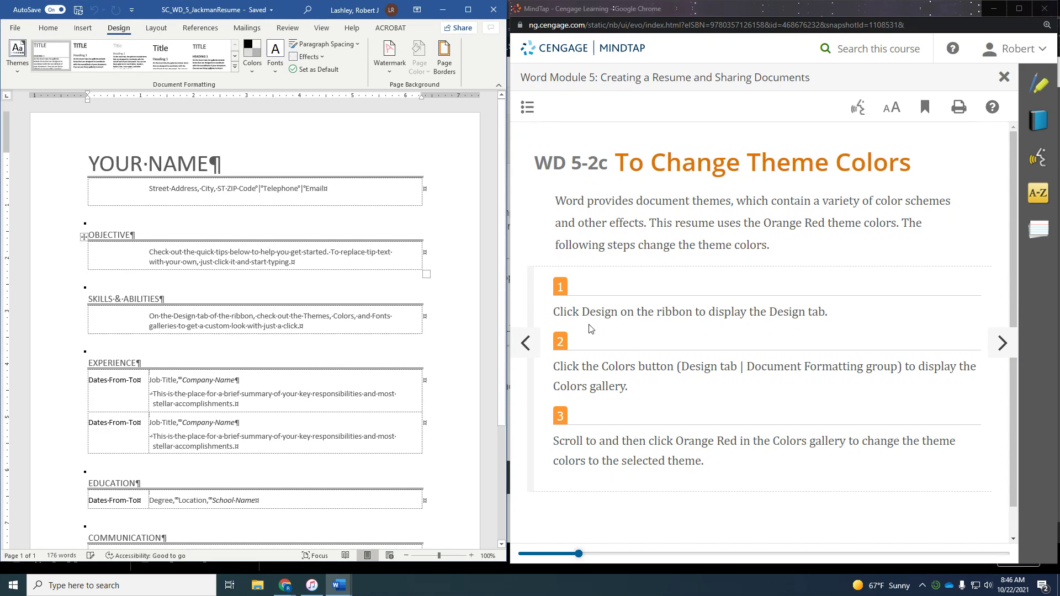
{"action": "scroll", "coordinate": [673, 389], "scroll_direction": "down", "scroll_amount": 1}
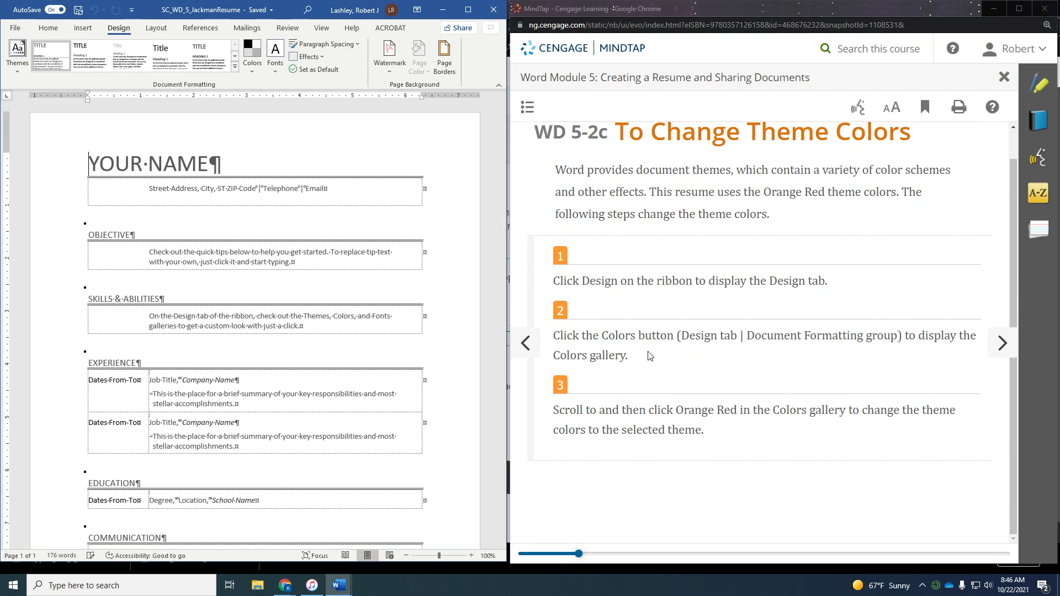
{"action": "left_click", "coordinate": [251, 72]}
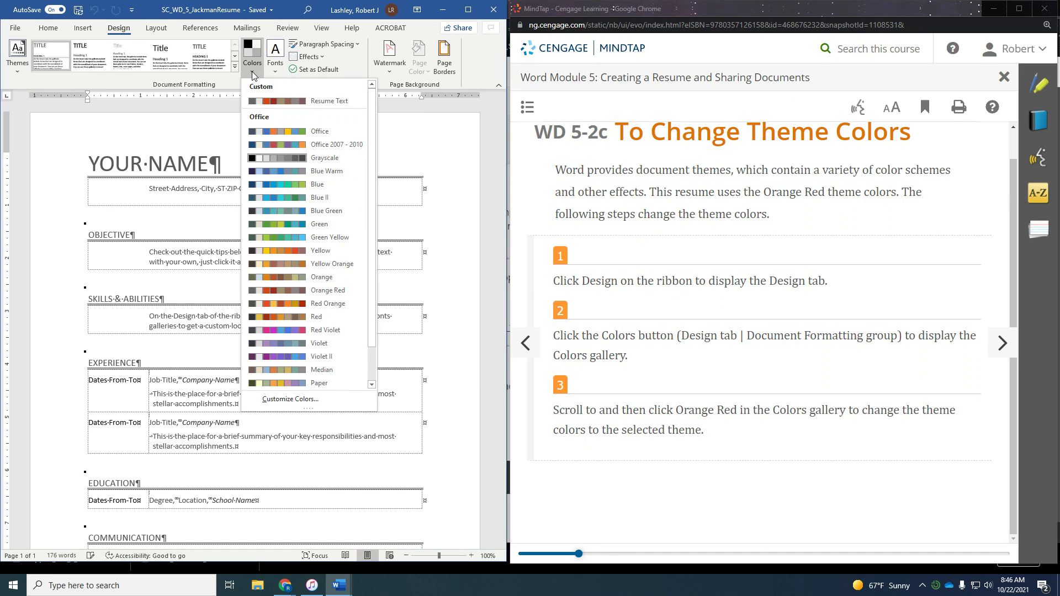
{"action": "left_click", "coordinate": [291, 291]}
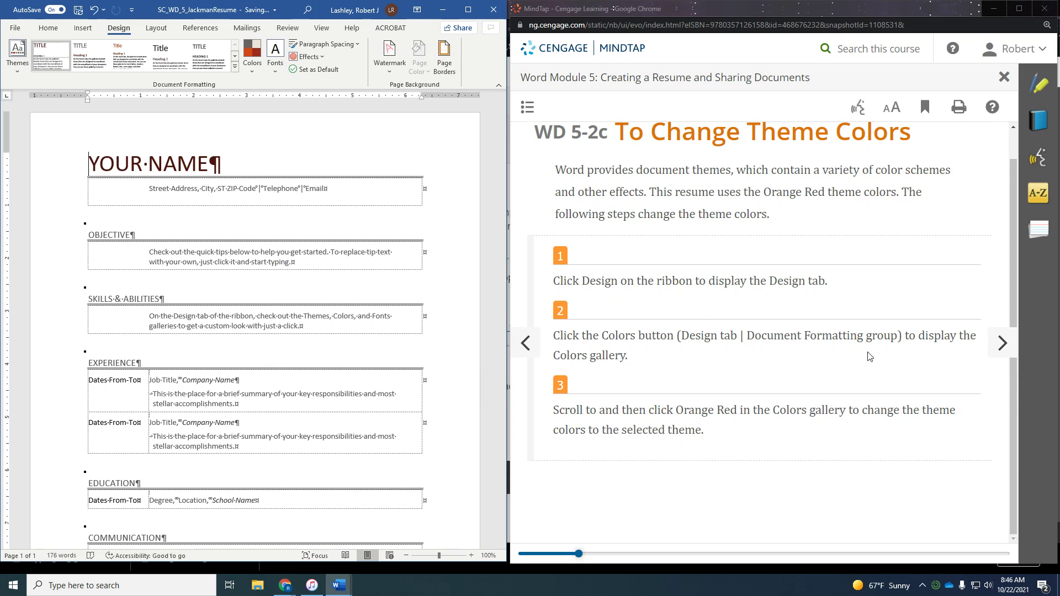
- Continue to section WD 5-2d, To Set Custom Margins, and open the custom margin settings for the resume
{"action": "left_click", "coordinate": [1002, 345]}
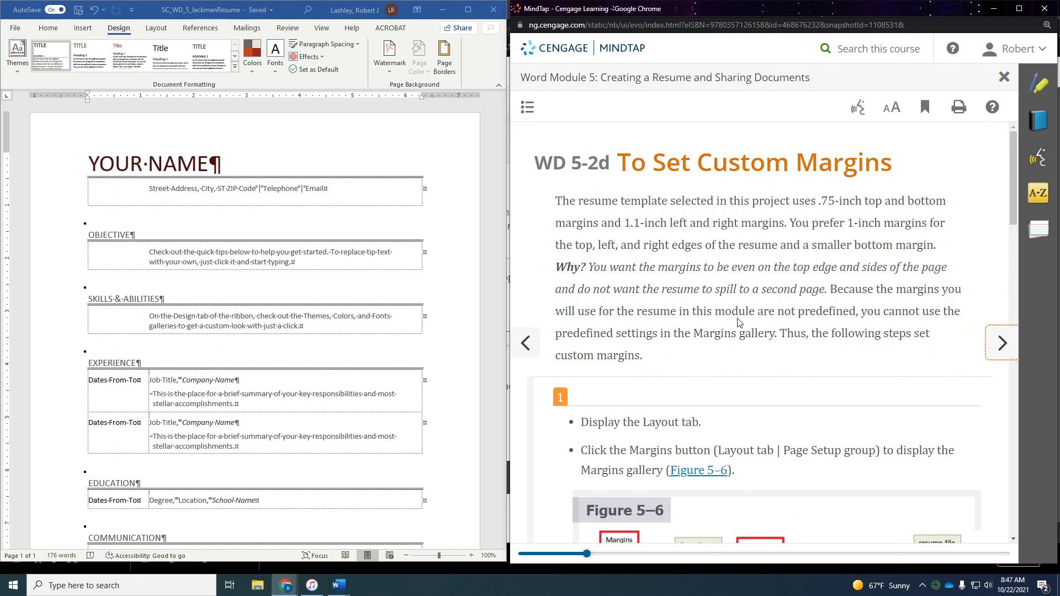
{"action": "scroll", "coordinate": [739, 323], "scroll_direction": "down", "scroll_amount": 4}
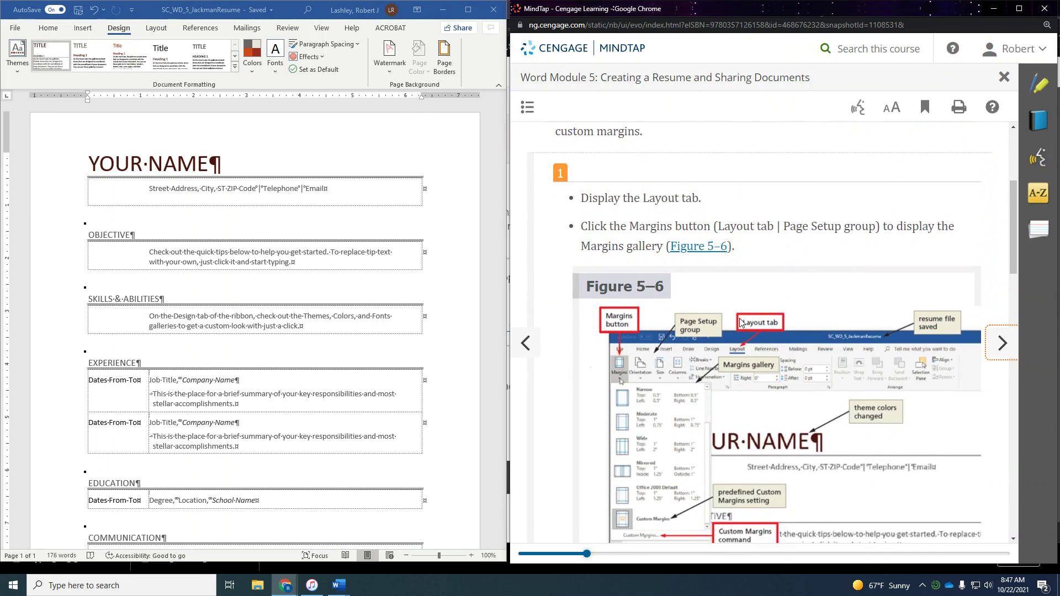
{"action": "scroll", "coordinate": [740, 324], "scroll_direction": "down", "scroll_amount": 1}
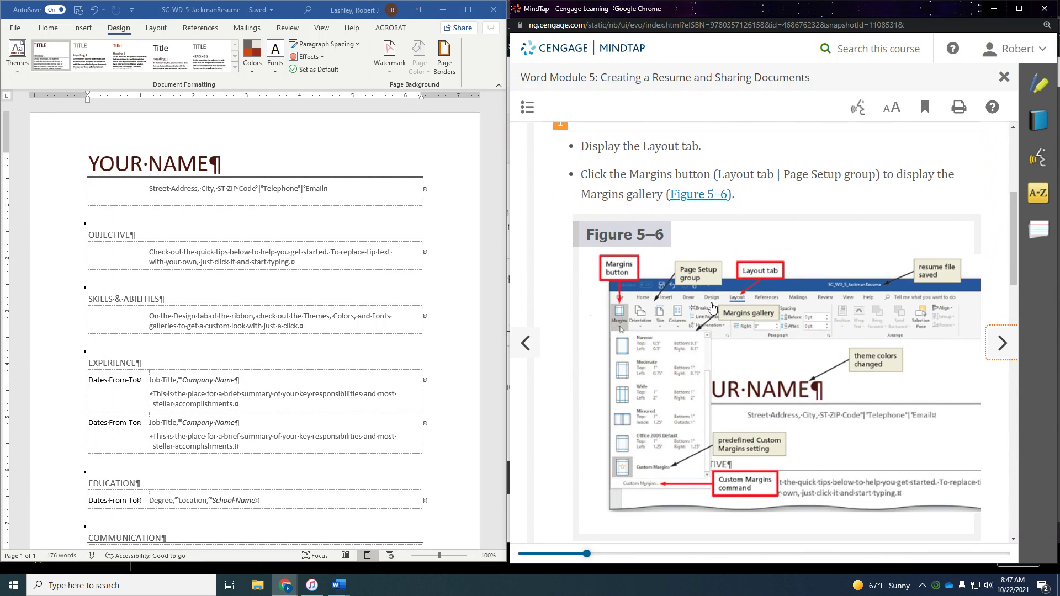
{"action": "left_click", "coordinate": [157, 29]}
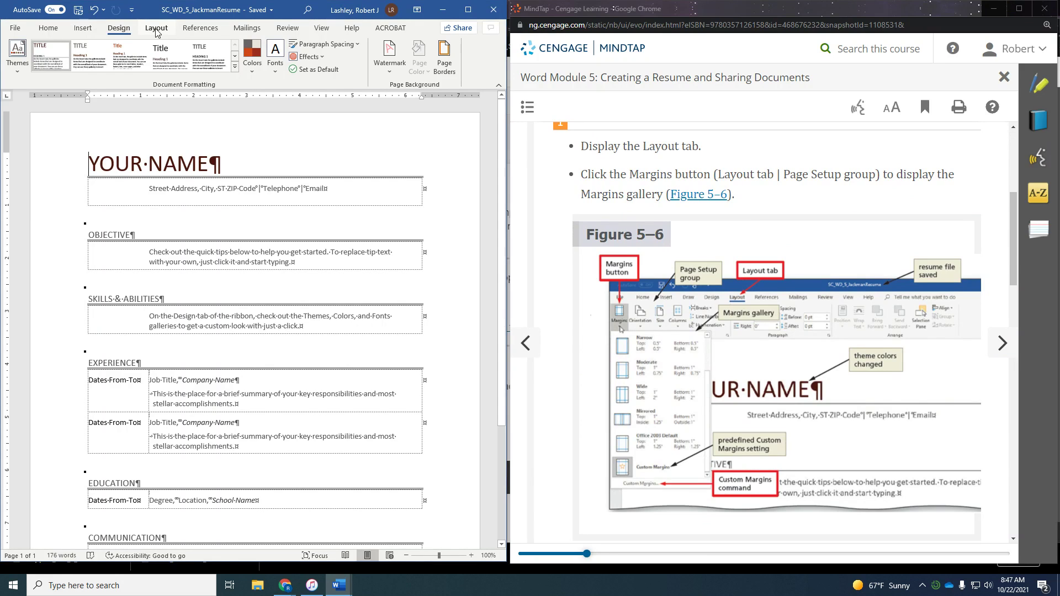
{"action": "left_click", "coordinate": [156, 30]}
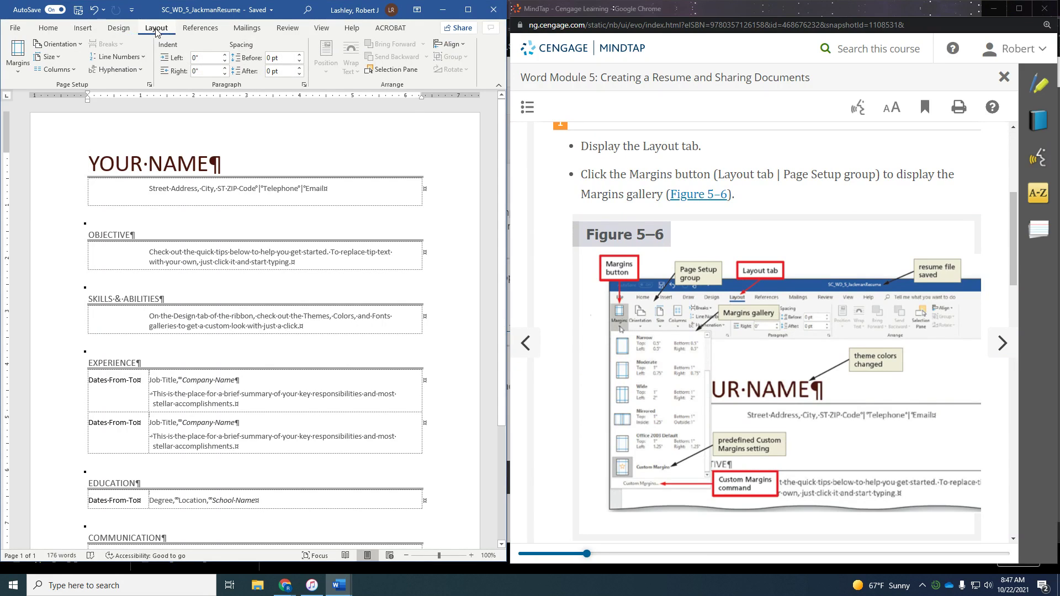
{"action": "left_click", "coordinate": [22, 74]}
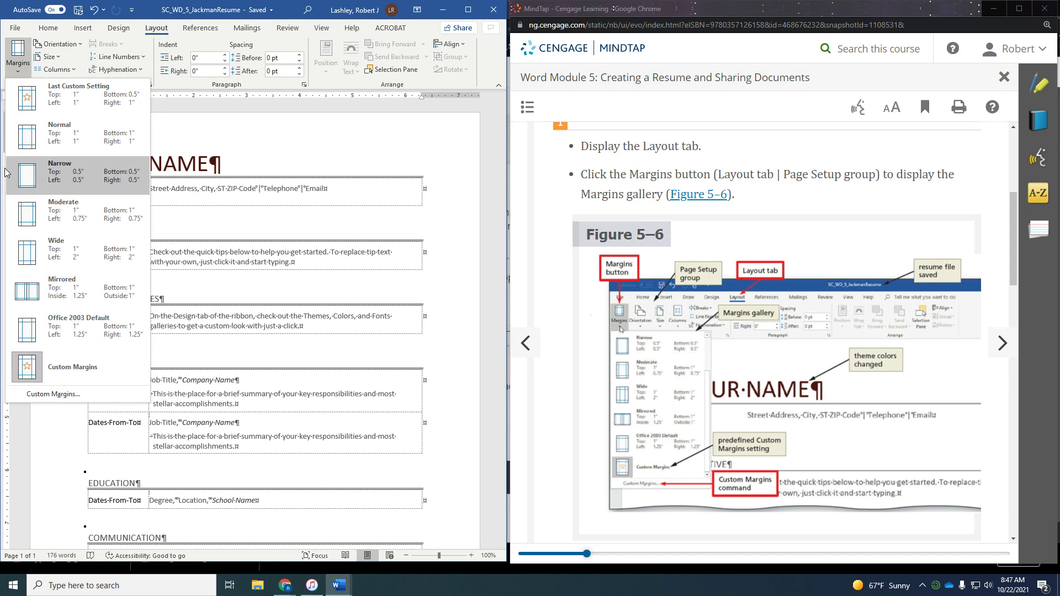
{"action": "left_click", "coordinate": [48, 394]}
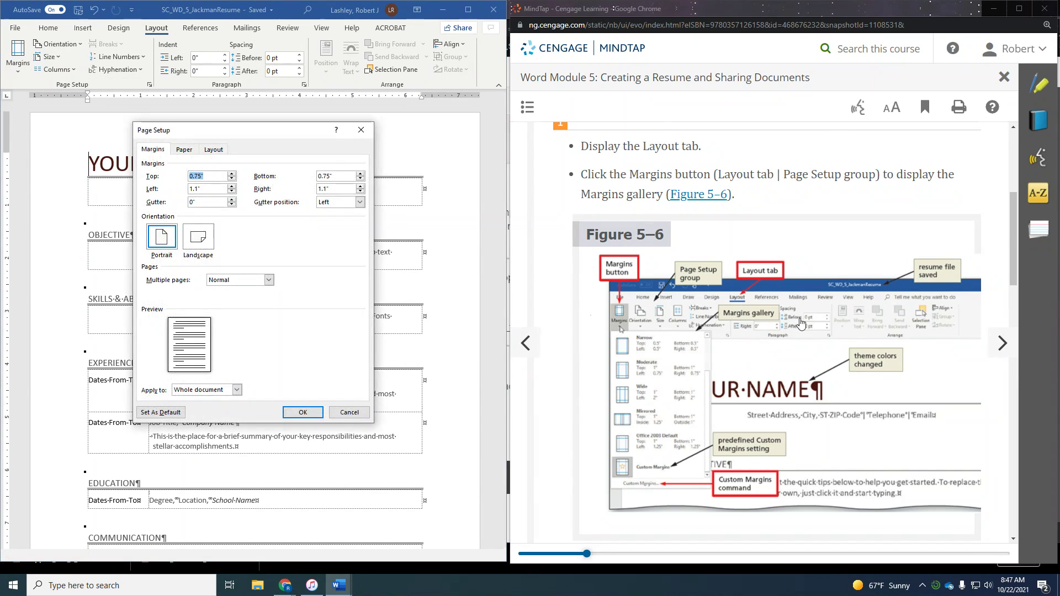
- Following step 2 of the margin instructions, set the resume's top margin to 1" and bottom margin to 0.5"
{"action": "scroll", "coordinate": [804, 319], "scroll_direction": "down", "scroll_amount": 5}
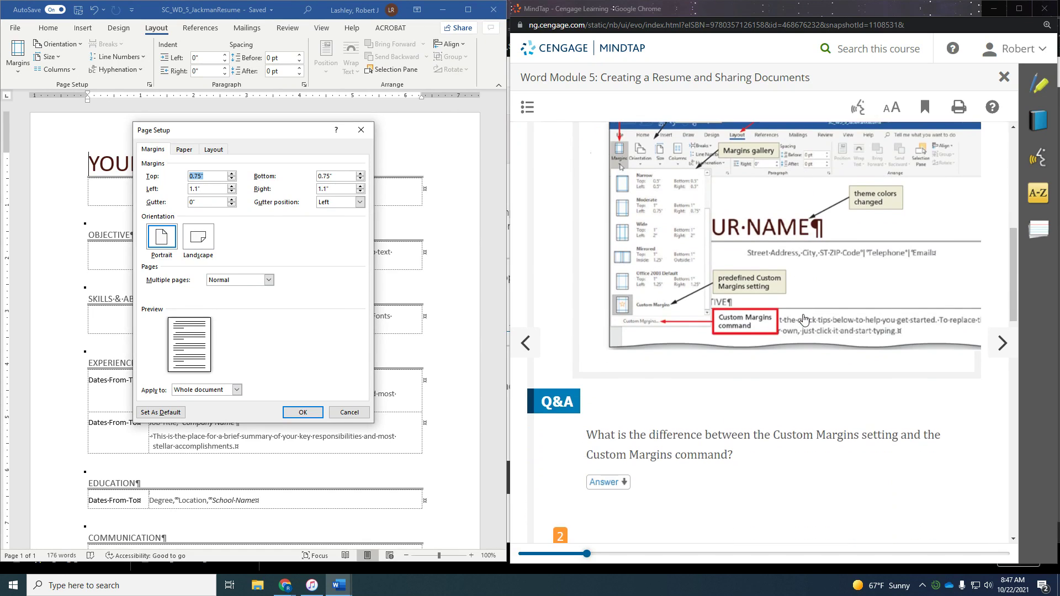
{"action": "scroll", "coordinate": [804, 318], "scroll_direction": "down", "scroll_amount": 5}
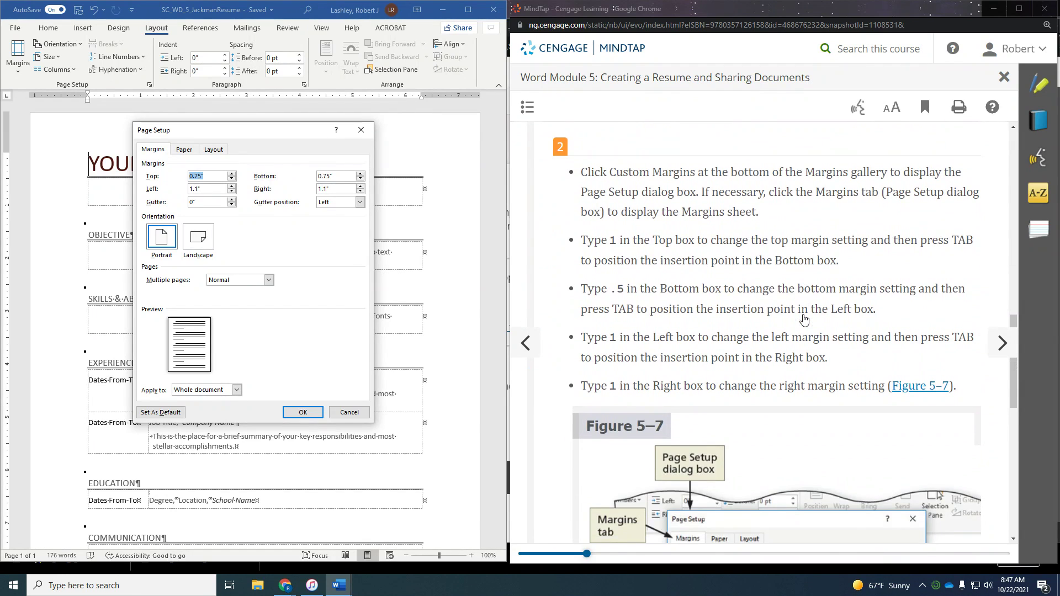
{"action": "scroll", "coordinate": [805, 310], "scroll_direction": "down", "scroll_amount": 1}
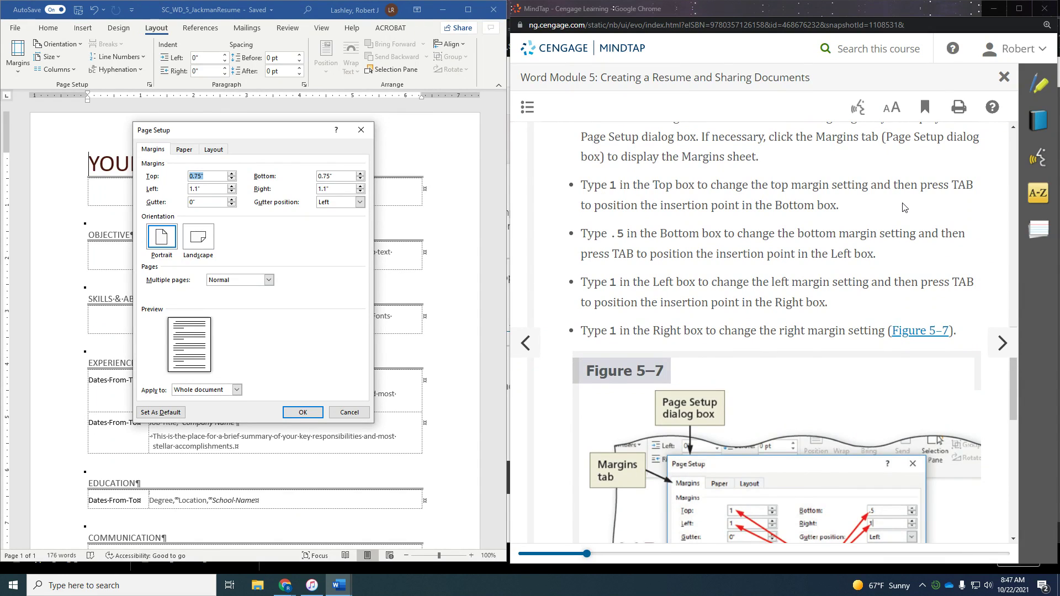
{"action": "left_click", "coordinate": [232, 174]}
{"action": "left_click", "coordinate": [233, 174]}
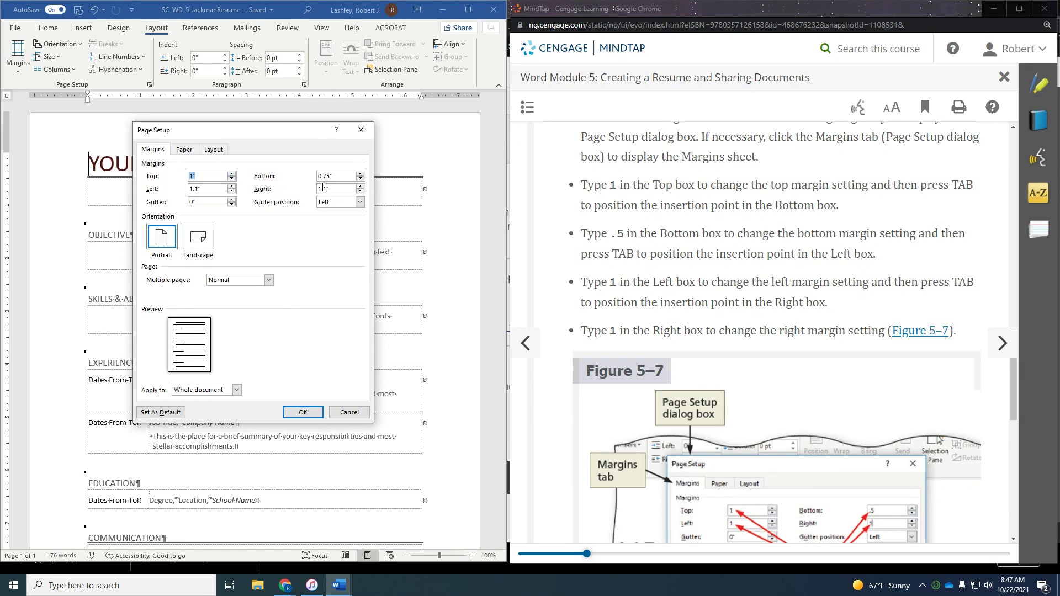
{"action": "left_click", "coordinate": [360, 178]}
{"action": "left_click", "coordinate": [359, 179]}
{"action": "left_click", "coordinate": [360, 179]}
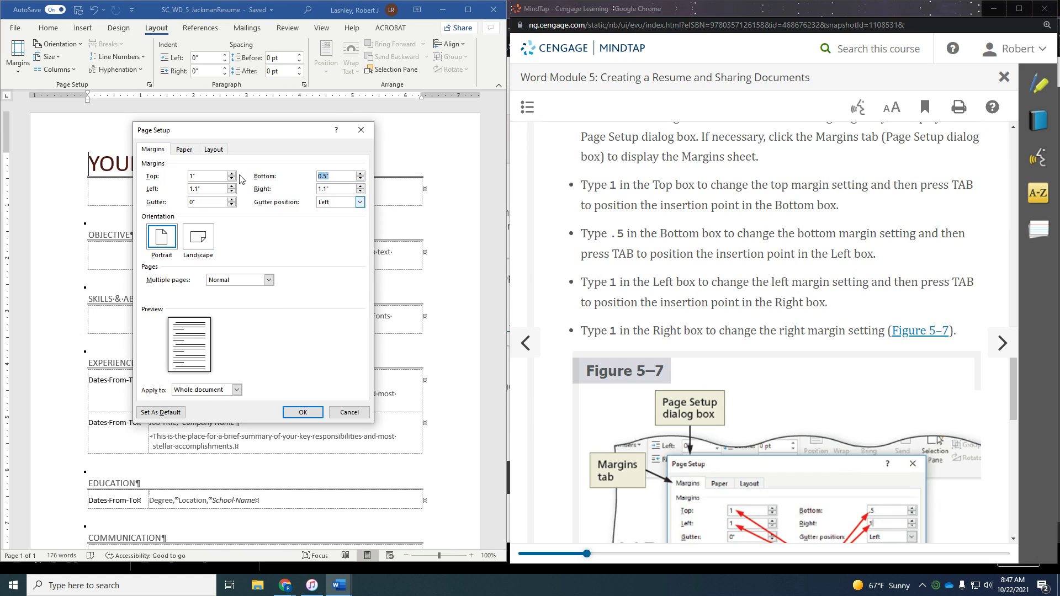
- Set the left and right margins to 1" and apply the custom margins to the whole document
{"action": "left_click", "coordinate": [233, 191]}
{"action": "scroll", "coordinate": [845, 344], "scroll_direction": "down", "scroll_amount": 2}
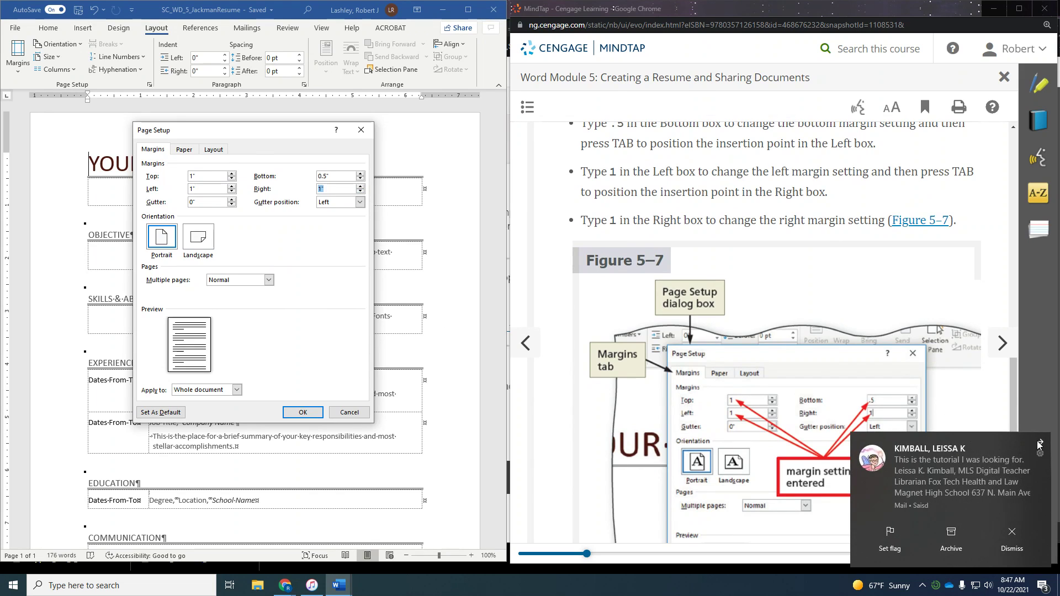
{"action": "left_click", "coordinate": [1040, 444]}
{"action": "scroll", "coordinate": [907, 412], "scroll_direction": "down", "scroll_amount": 5}
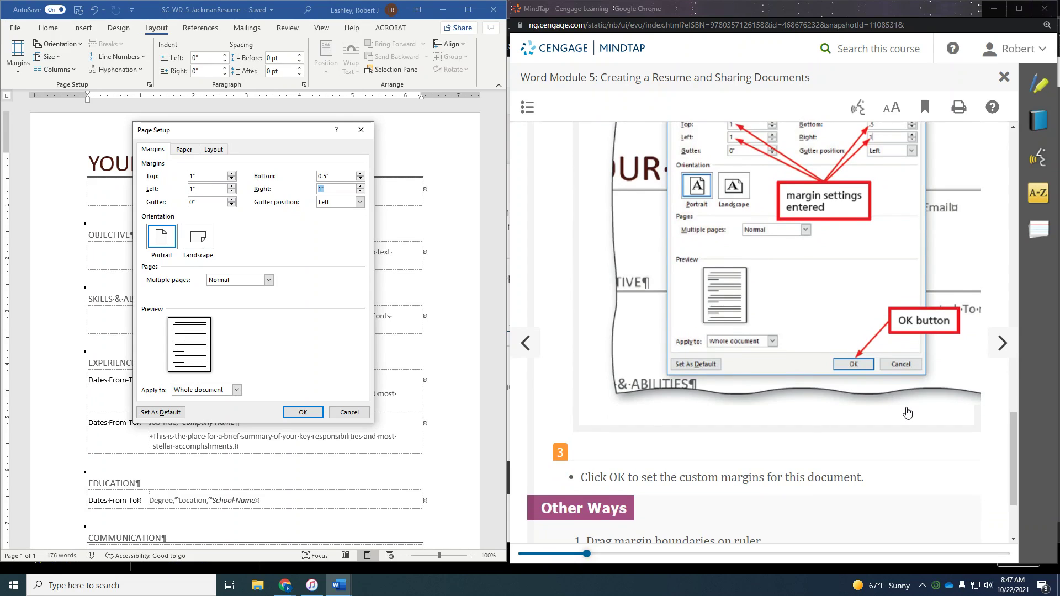
{"action": "scroll", "coordinate": [907, 413], "scroll_direction": "down", "scroll_amount": 2}
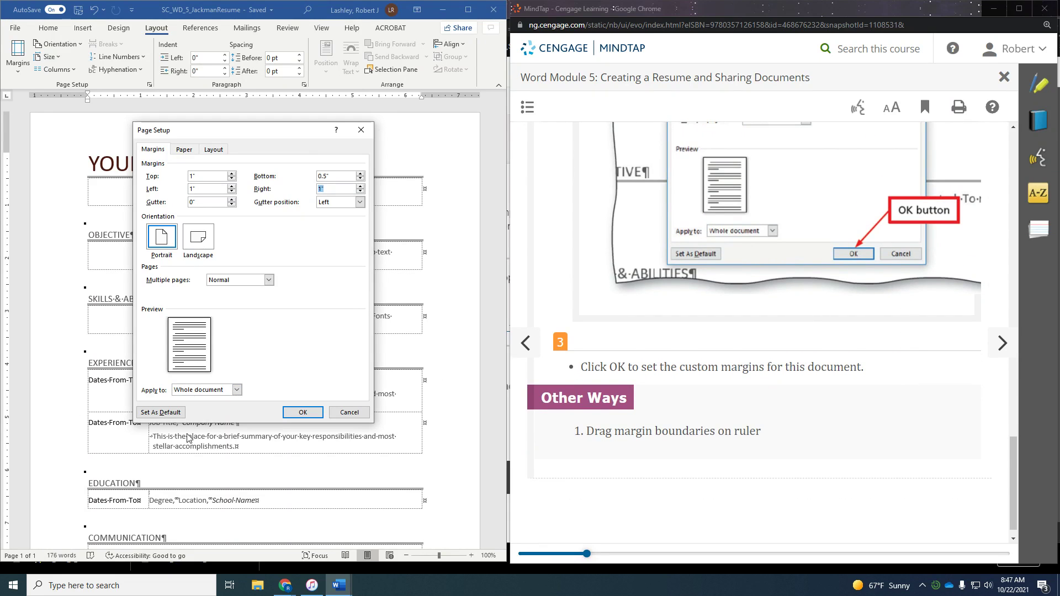
{"action": "left_click", "coordinate": [302, 413]}
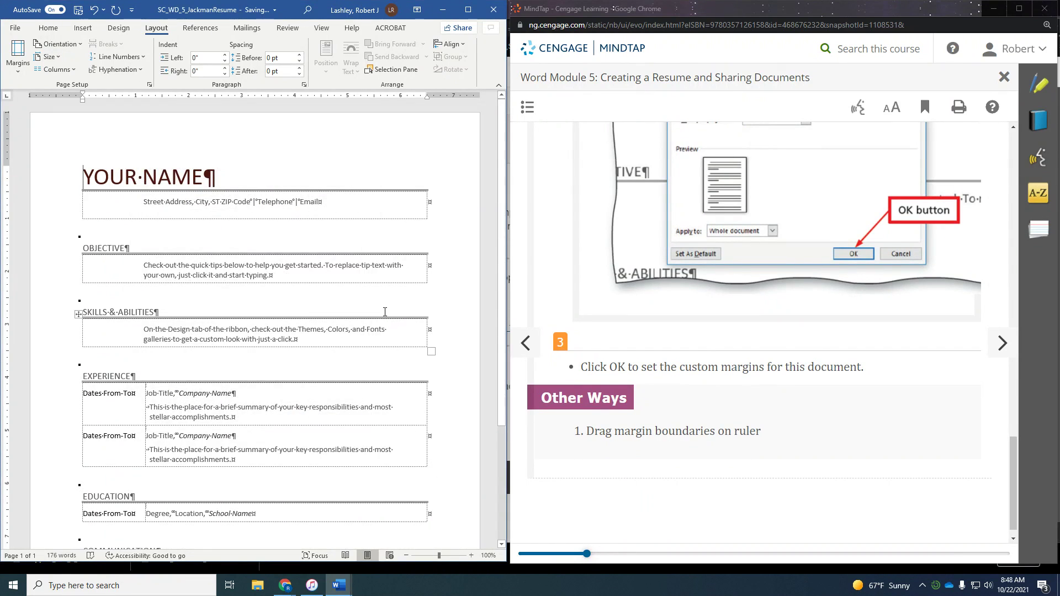
- Advance to section WD 5-2e, To View Gridlines, and read the steps for showing gridlines in the resume tables
{"action": "scroll", "coordinate": [834, 347], "scroll_direction": "down", "scroll_amount": 1}
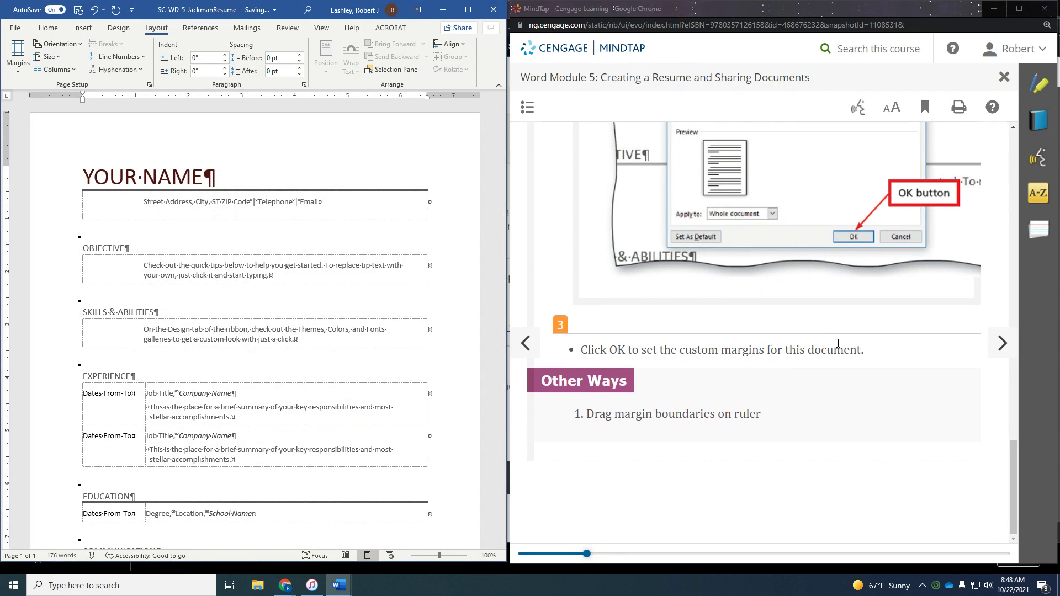
{"action": "left_click", "coordinate": [1003, 345]}
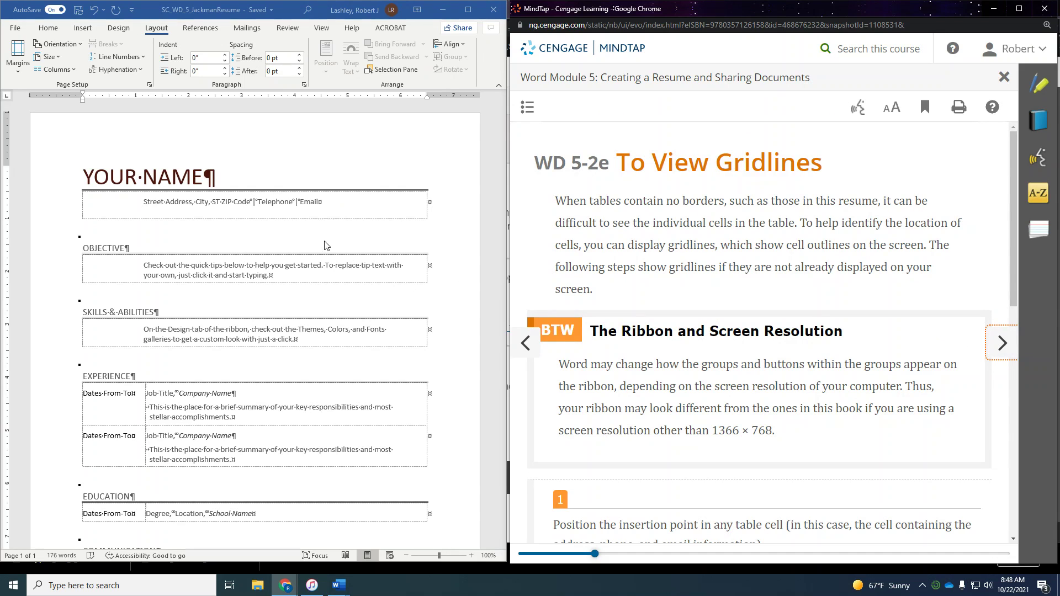
{"action": "left_click", "coordinate": [323, 29]}
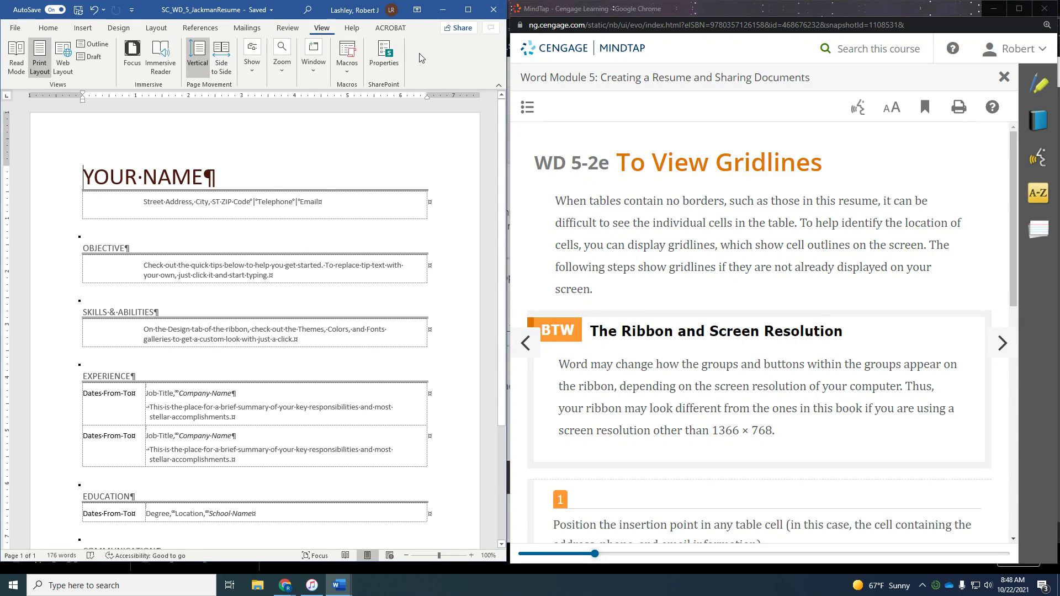
{"action": "scroll", "coordinate": [689, 282], "scroll_direction": "down", "scroll_amount": 6}
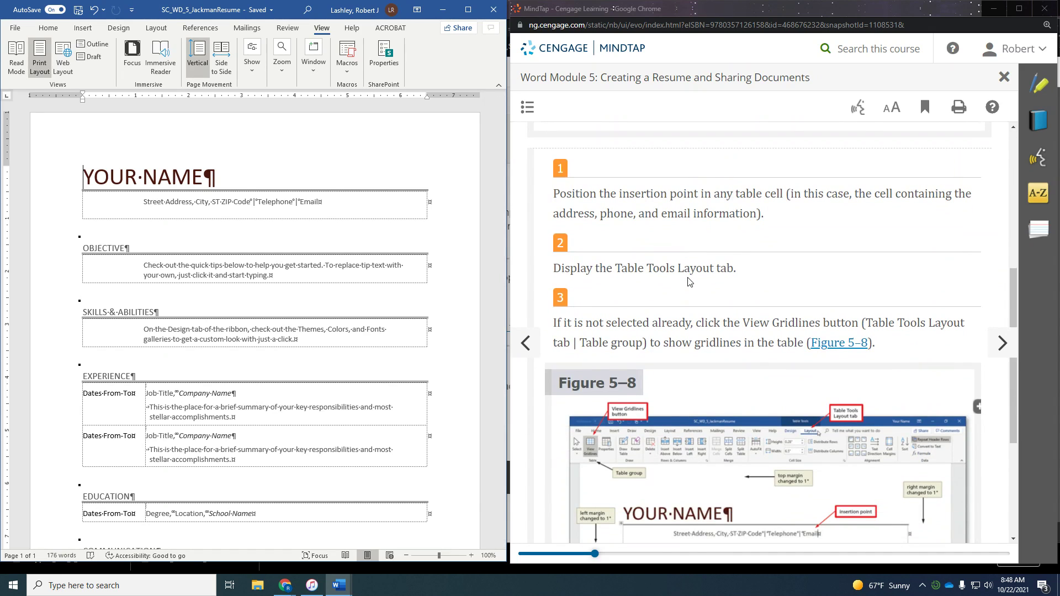
{"action": "scroll", "coordinate": [690, 276], "scroll_direction": "down", "scroll_amount": 1}
- Select the resume's name and the contact-information table row, and switch the table gridlines off and back on
{"action": "left_click_drag", "start_coordinate": [241, 169], "coordinate": [82, 177]}
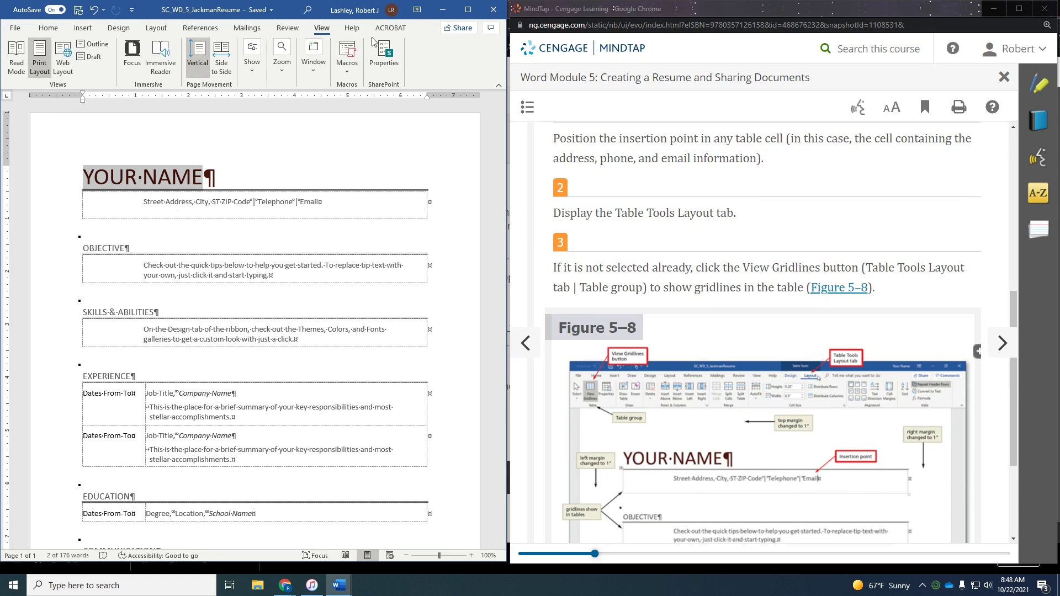
{"action": "left_click", "coordinate": [84, 202]}
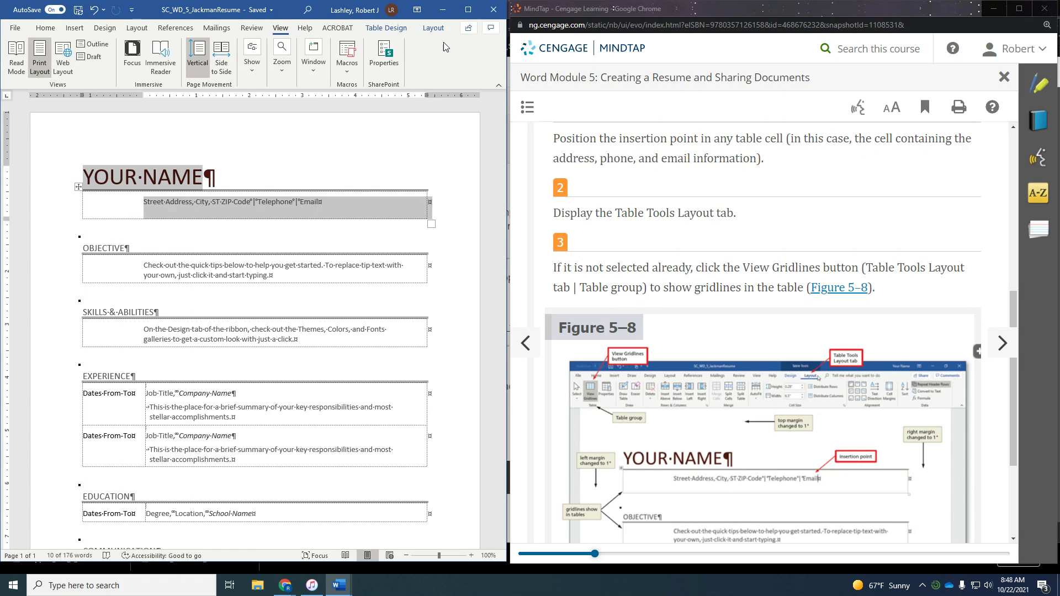
{"action": "left_click", "coordinate": [380, 29]}
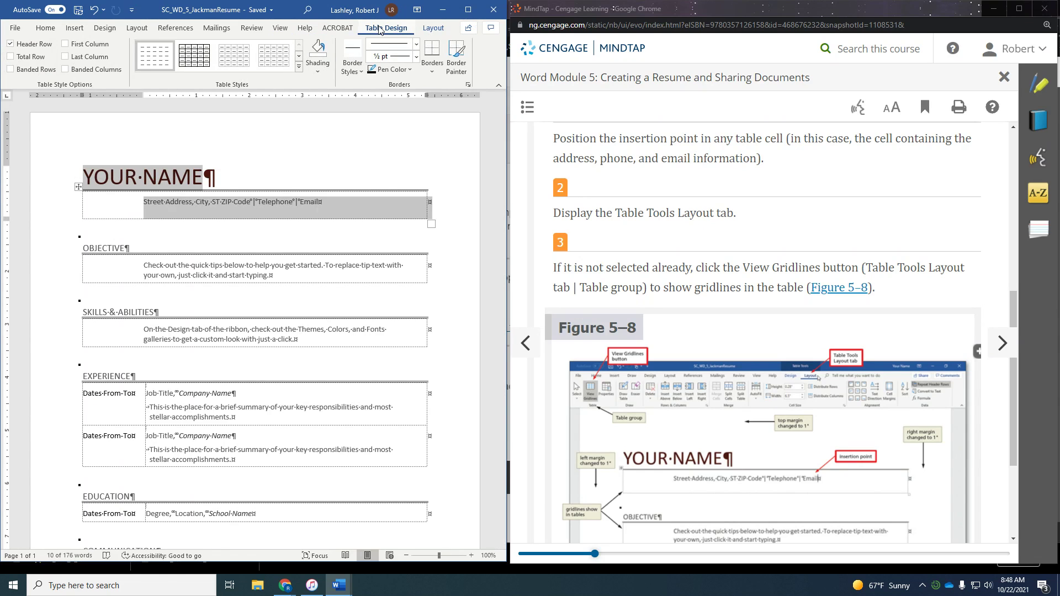
{"action": "left_click", "coordinate": [433, 28]}
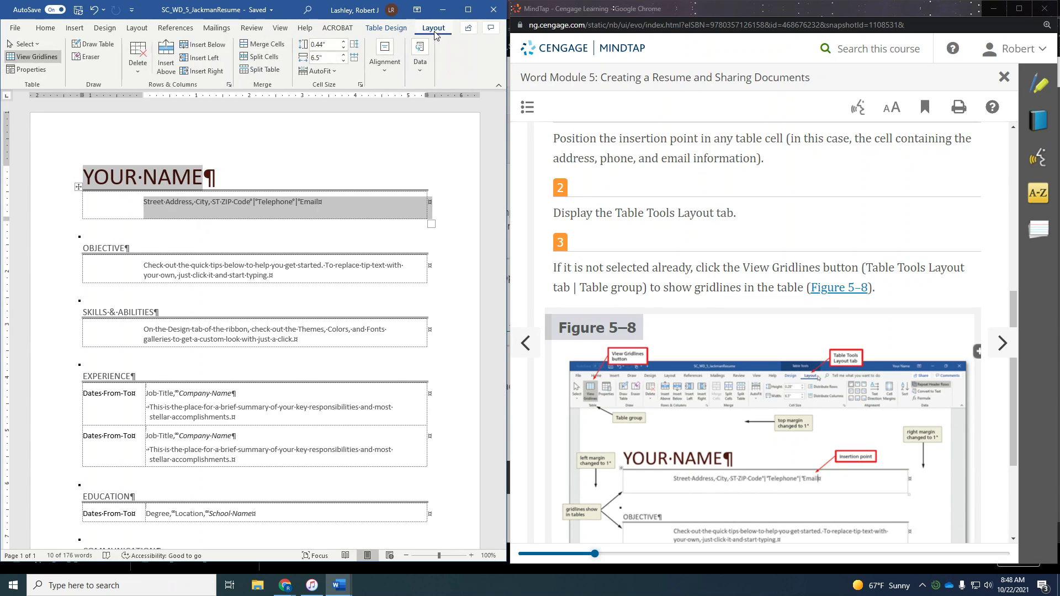
{"action": "left_click", "coordinate": [33, 56]}
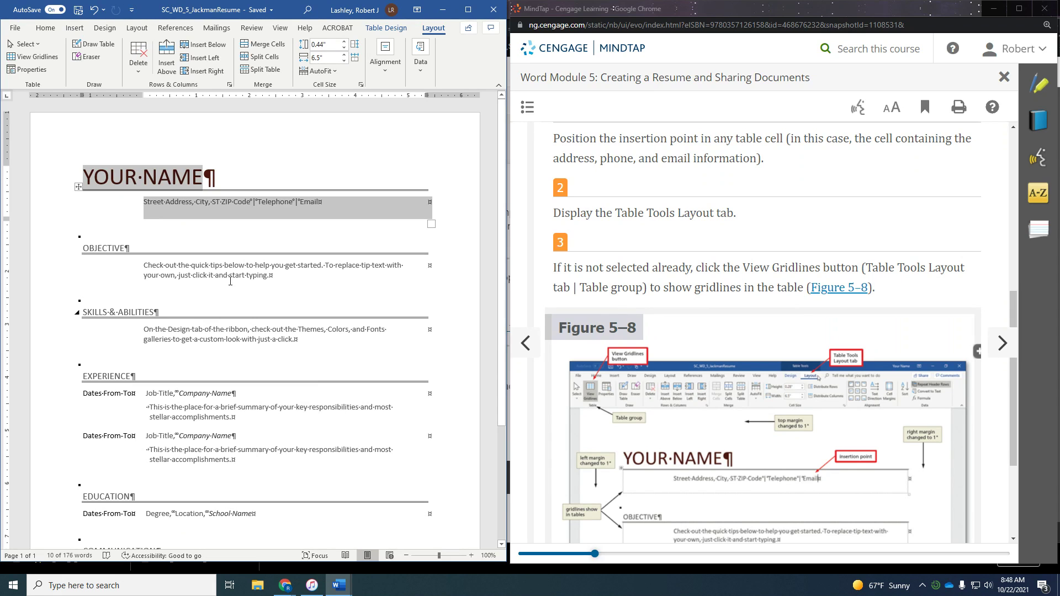
{"action": "left_click", "coordinate": [33, 57]}
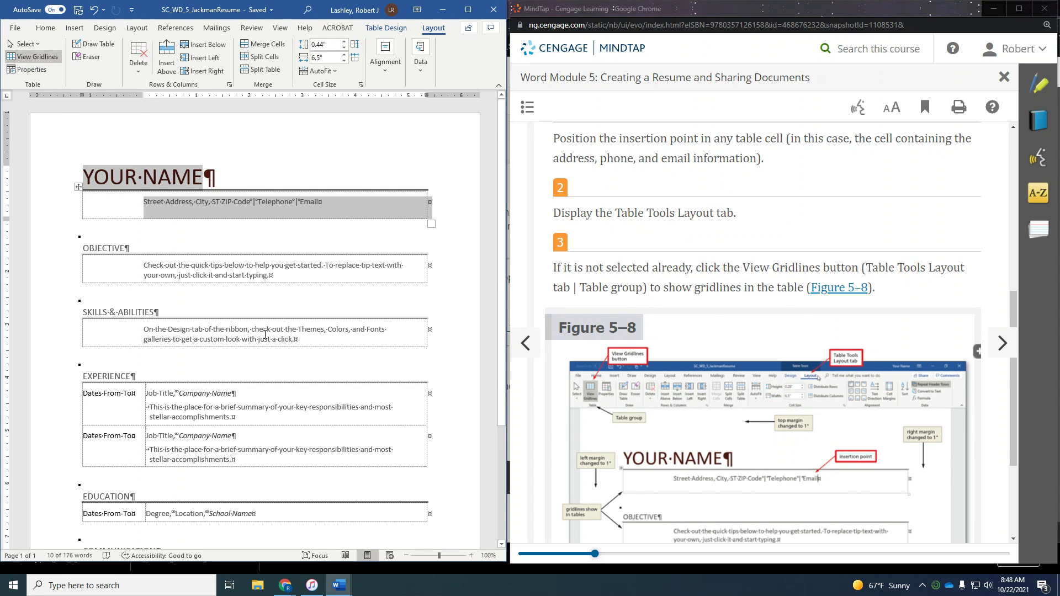
- Examine the gridlines of the resume's tables from the contact information through Leadership, selecting the Skills & Abilities and Objective content
{"action": "scroll", "coordinate": [268, 329], "scroll_direction": "down", "scroll_amount": 2}
{"action": "double_click", "coordinate": [107, 324]}
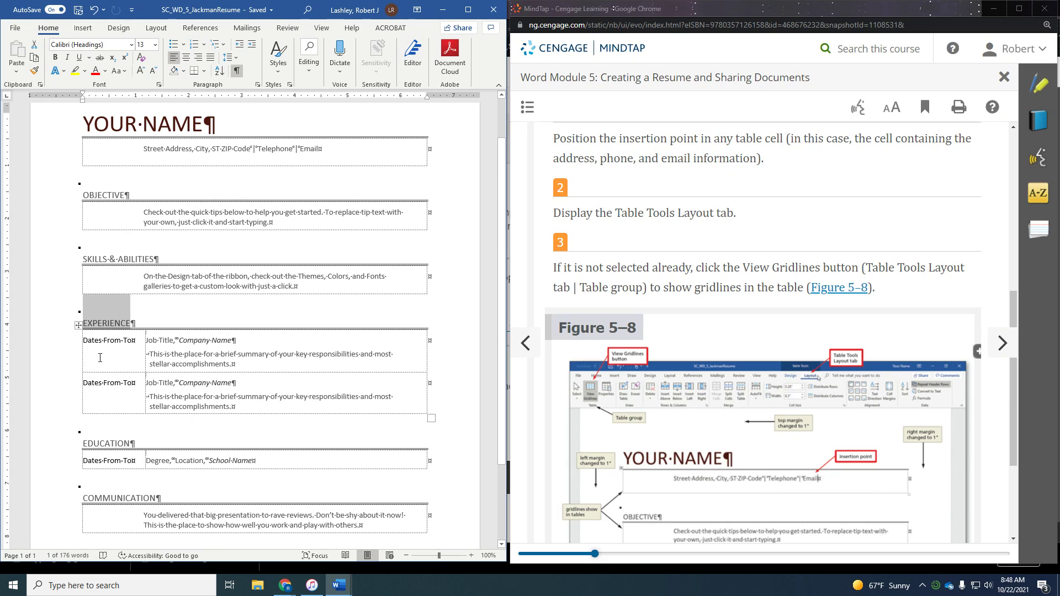
{"action": "left_click", "coordinate": [136, 282]}
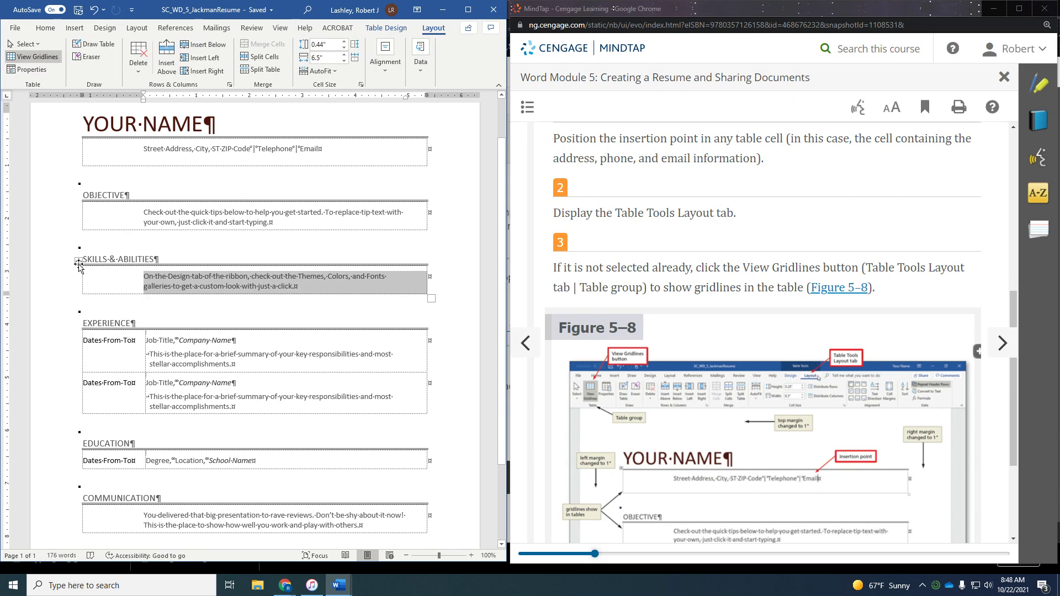
{"action": "left_click", "coordinate": [120, 210]}
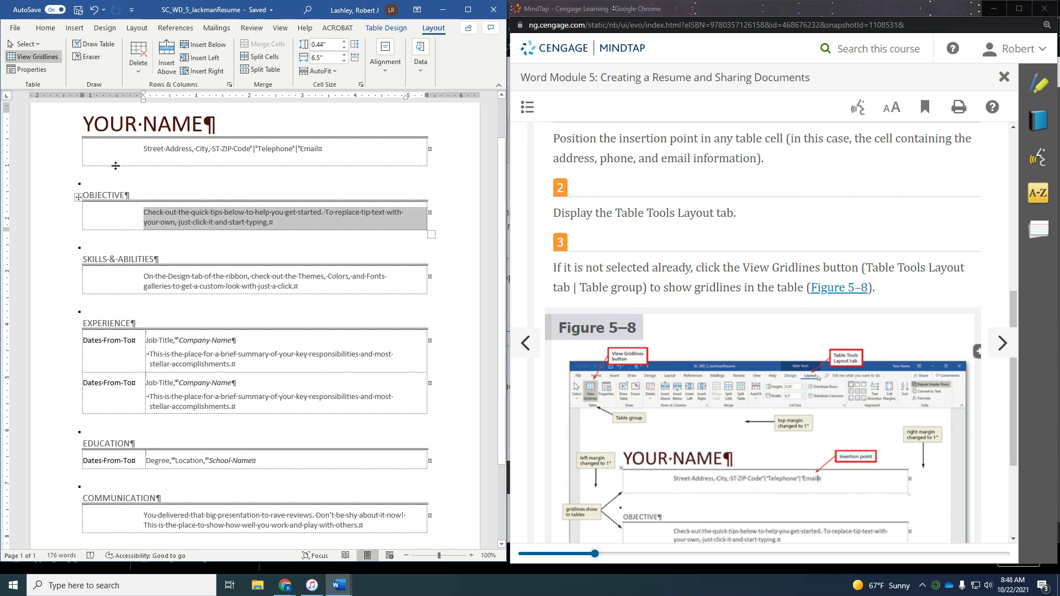
{"action": "scroll", "coordinate": [185, 336], "scroll_direction": "down", "scroll_amount": 2}
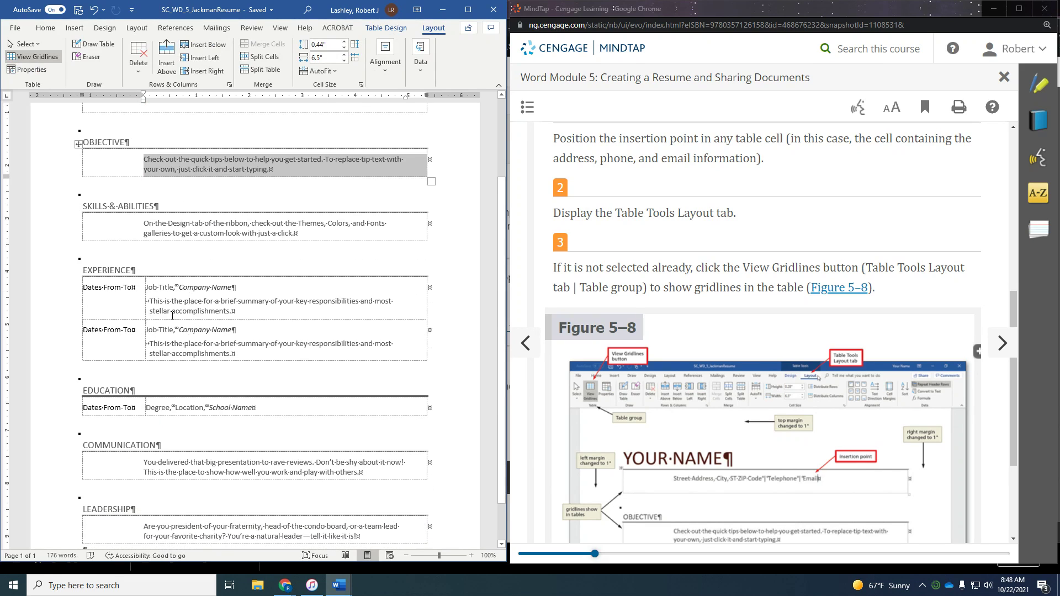
{"action": "scroll", "coordinate": [203, 355], "scroll_direction": "down", "scroll_amount": 2}
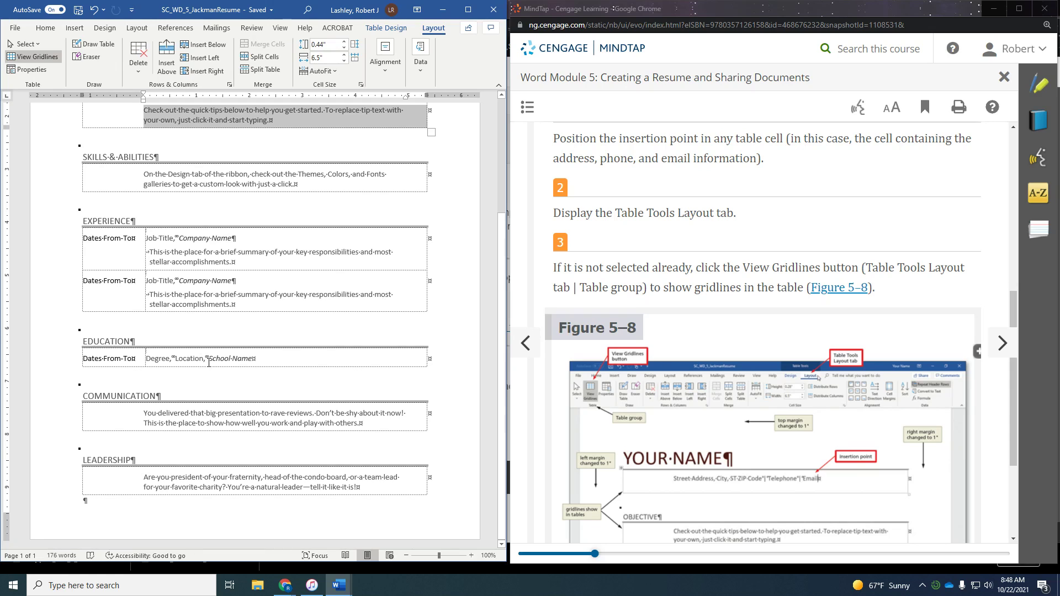
{"action": "scroll", "coordinate": [246, 262], "scroll_direction": "up", "scroll_amount": 5}
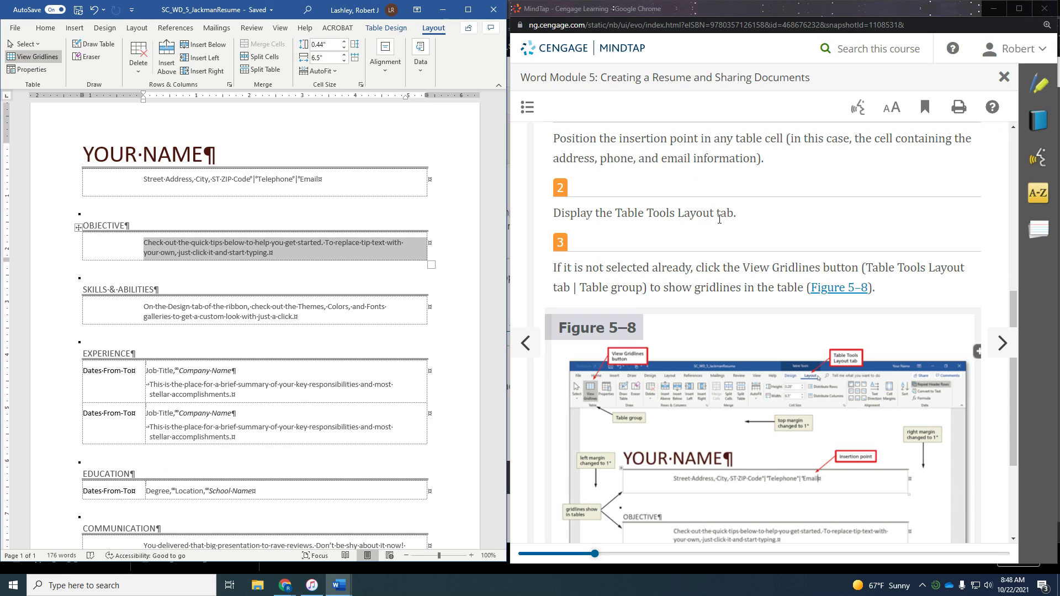
- Review the View Gridlines instructions and compare the resume with Figure 5-8
{"action": "scroll", "coordinate": [720, 220], "scroll_direction": "up", "scroll_amount": 2}
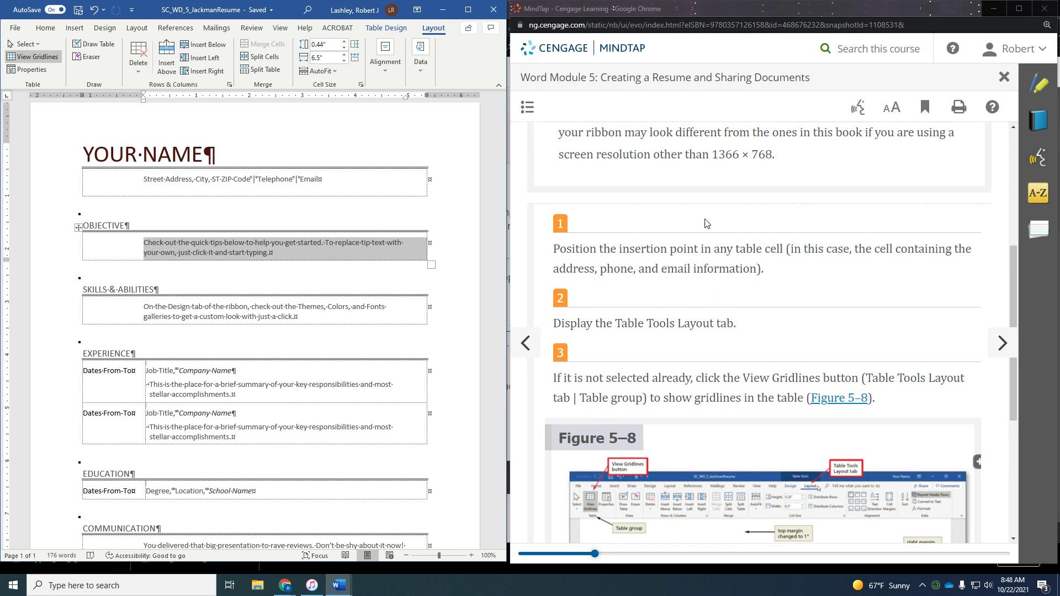
{"action": "scroll", "coordinate": [662, 249], "scroll_direction": "up", "scroll_amount": 3}
{"action": "scroll", "coordinate": [663, 250], "scroll_direction": "down", "scroll_amount": 3}
{"action": "scroll", "coordinate": [676, 302], "scroll_direction": "down", "scroll_amount": 3}
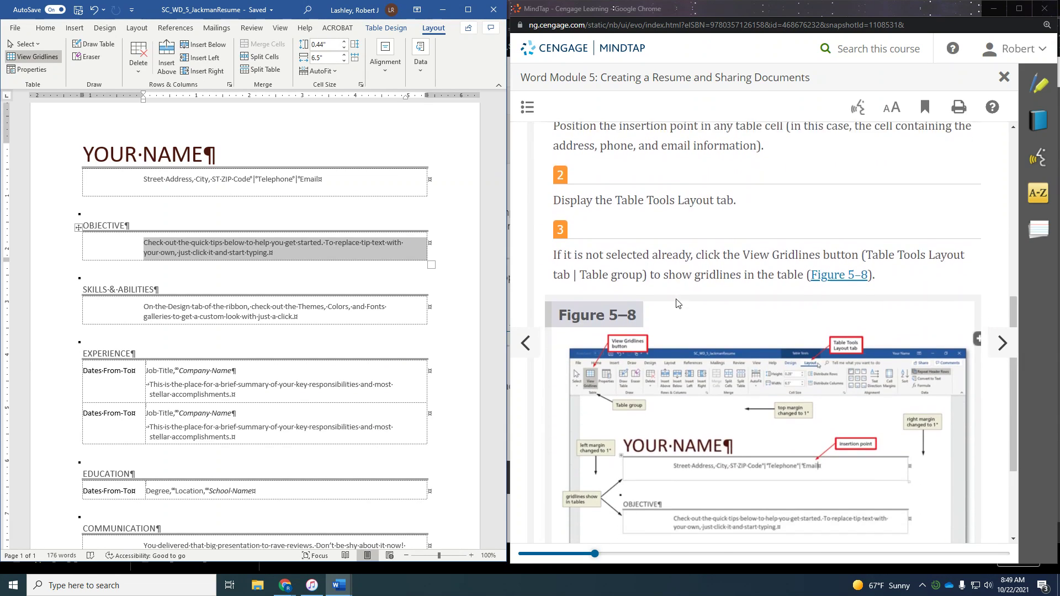
{"action": "scroll", "coordinate": [778, 243], "scroll_direction": "down", "scroll_amount": 3}
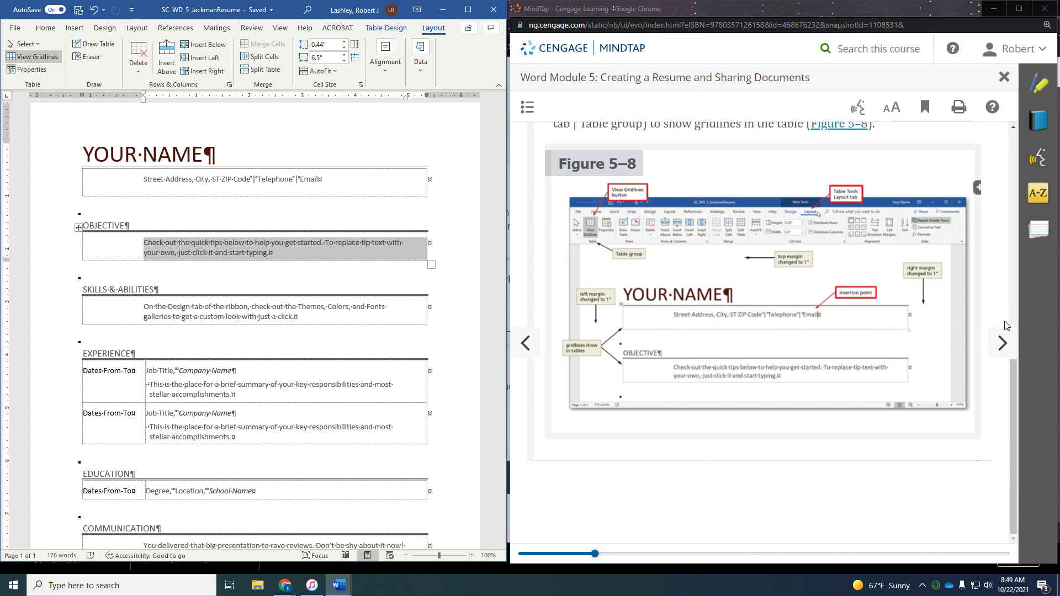
- Advance to section WD 5-2f, To Change Theme Fonts, and read the steps for changing the resume's font set
{"action": "left_click", "coordinate": [985, 347]}
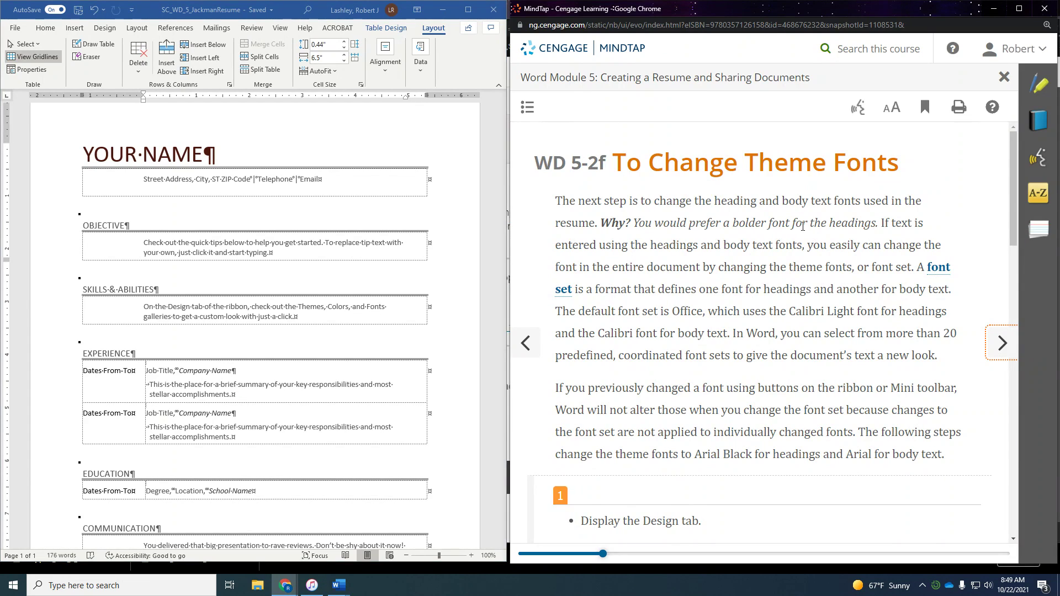
{"action": "scroll", "coordinate": [805, 225], "scroll_direction": "down", "scroll_amount": 2}
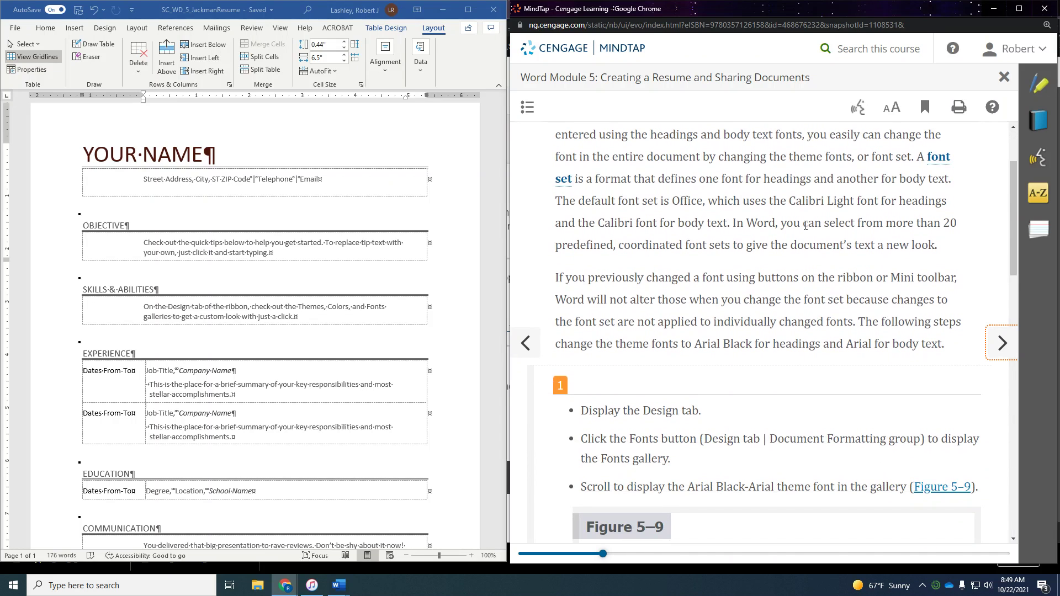
{"action": "scroll", "coordinate": [732, 239], "scroll_direction": "down", "scroll_amount": 5}
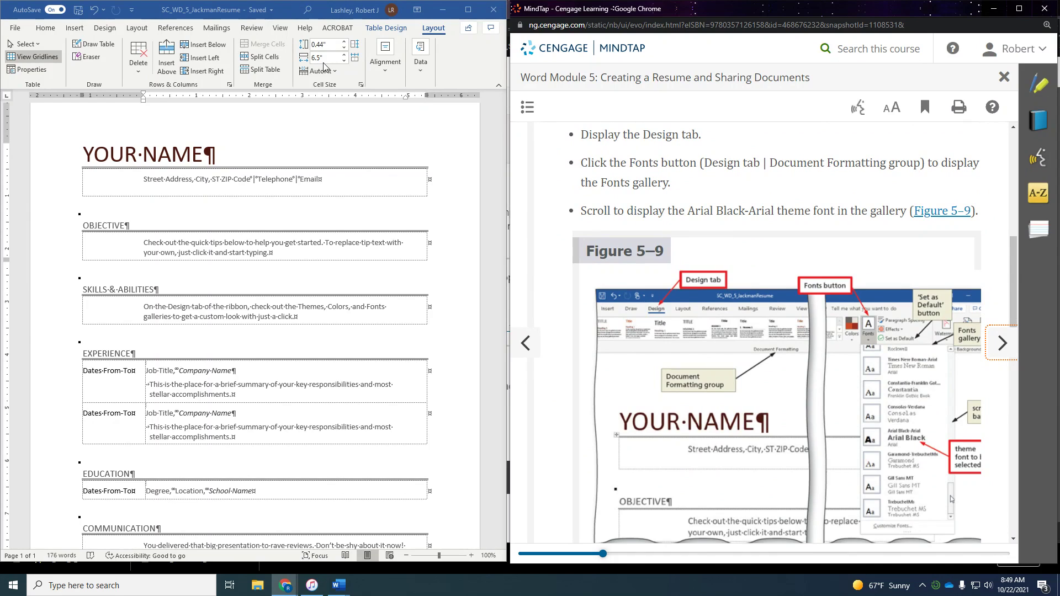
- Change the resume's theme fonts to the Arial Black-Arial font set
{"action": "left_click", "coordinate": [104, 29]}
{"action": "left_click", "coordinate": [103, 29]}
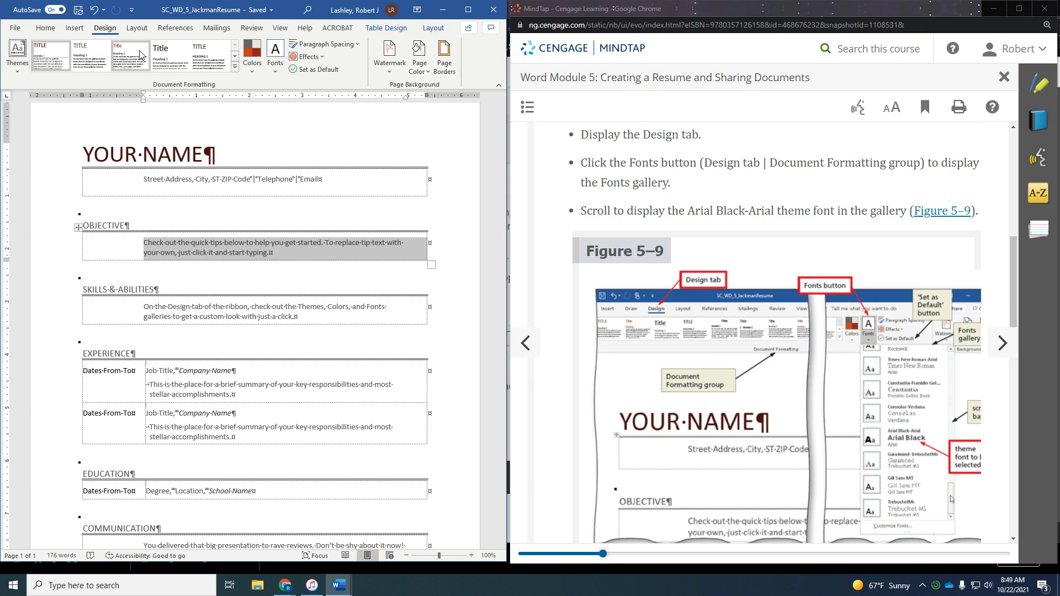
{"action": "scroll", "coordinate": [838, 218], "scroll_direction": "down", "scroll_amount": 10}
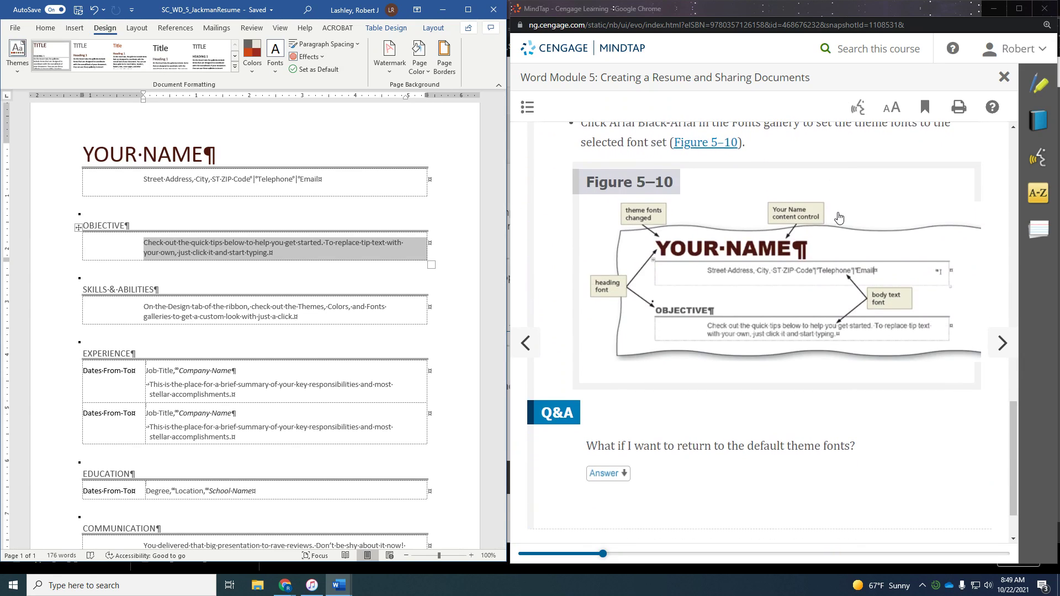
{"action": "scroll", "coordinate": [838, 217], "scroll_direction": "up", "scroll_amount": 1}
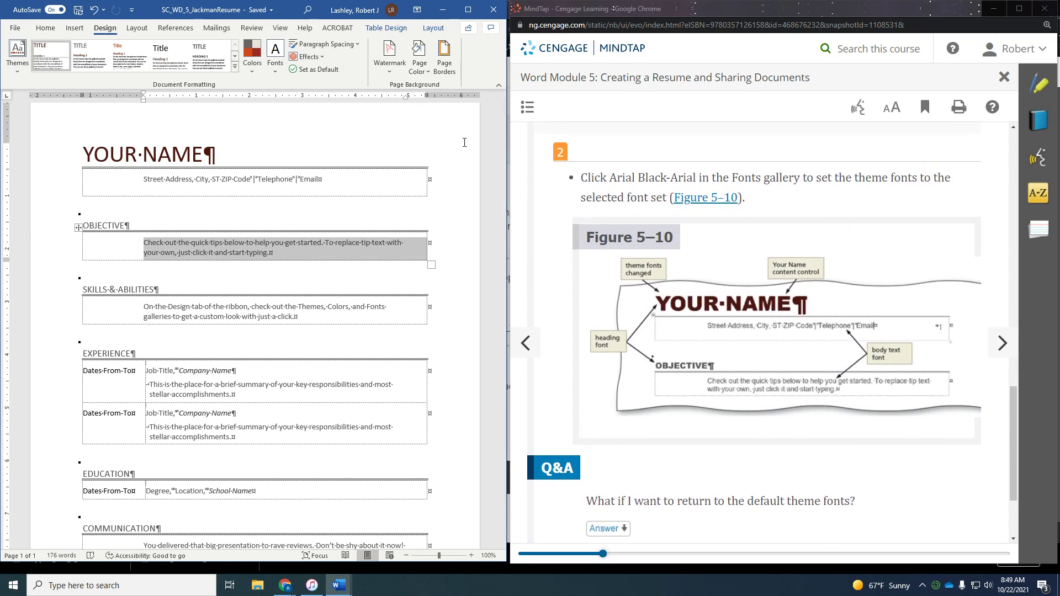
{"action": "left_click", "coordinate": [275, 60]}
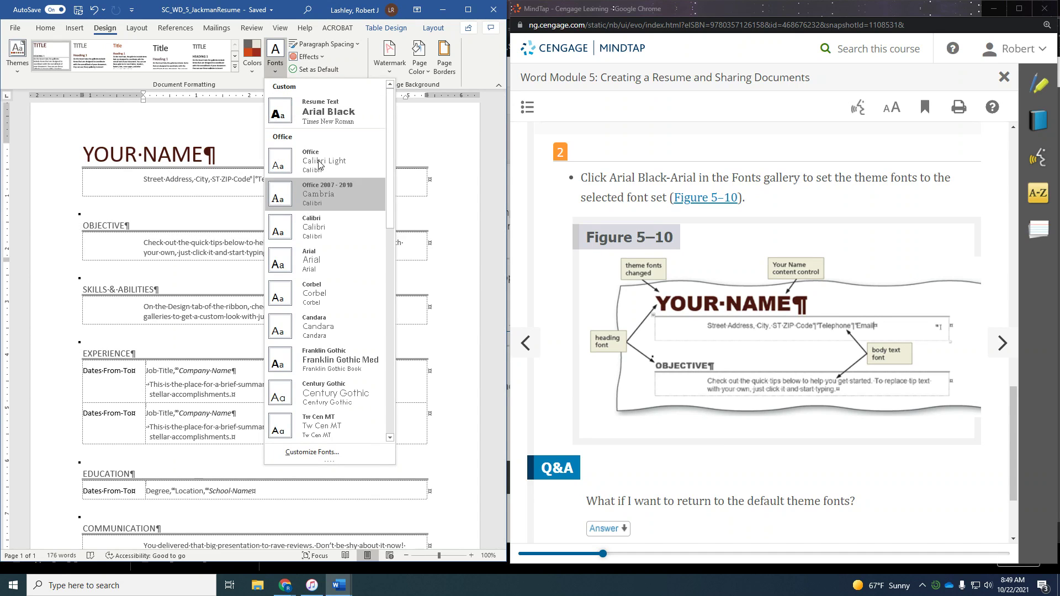
{"action": "scroll", "coordinate": [311, 222], "scroll_direction": "down", "scroll_amount": 8}
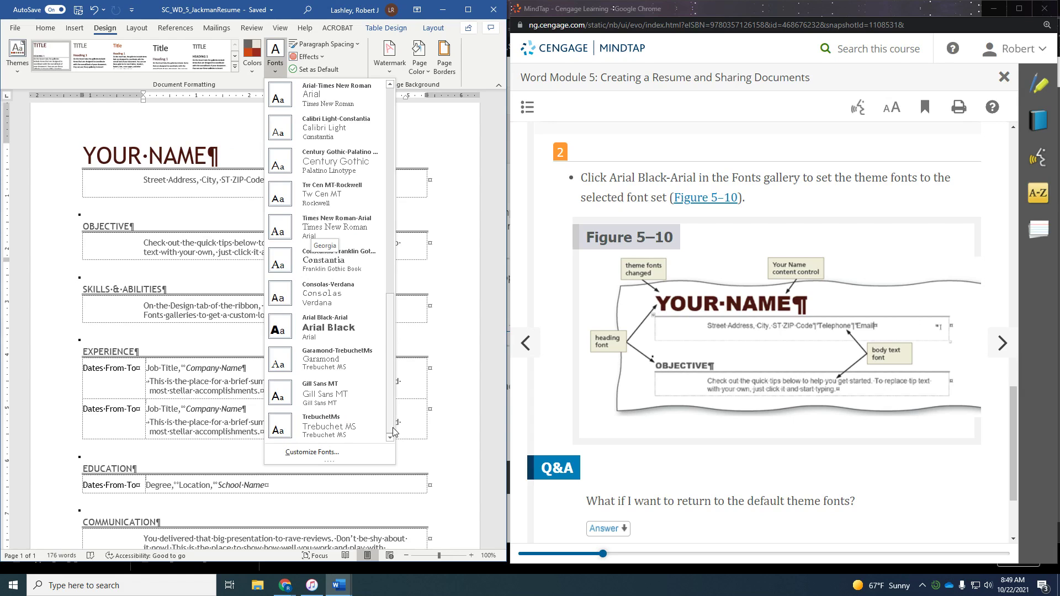
{"action": "left_click", "coordinate": [336, 331]}
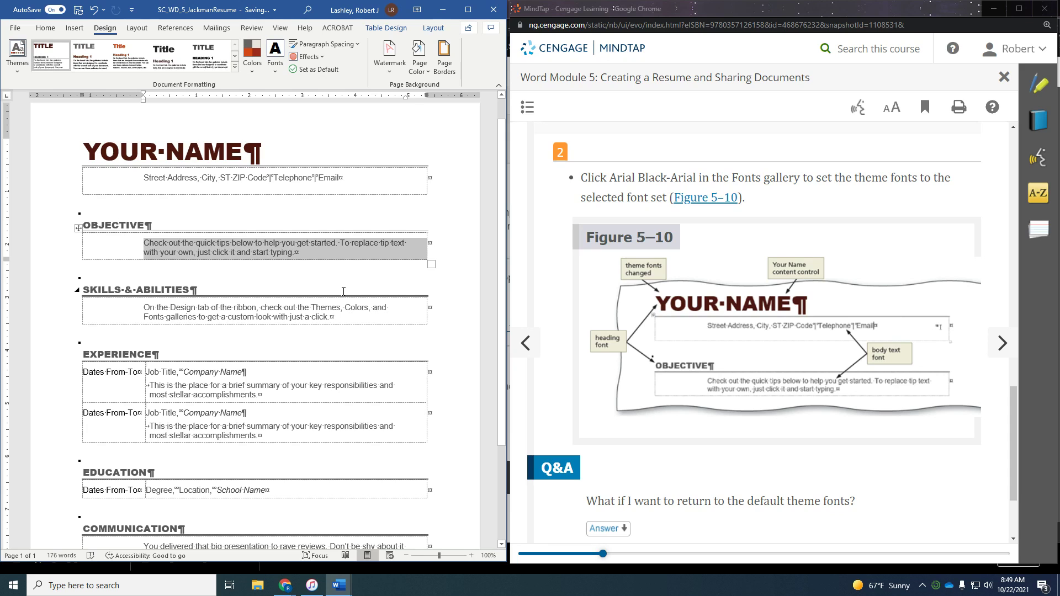
- Review Figure 5-10, advance to section WD 5-2g, To Enter Text in a Content Control, and read its steps
{"action": "scroll", "coordinate": [826, 323], "scroll_direction": "down", "scroll_amount": 1}
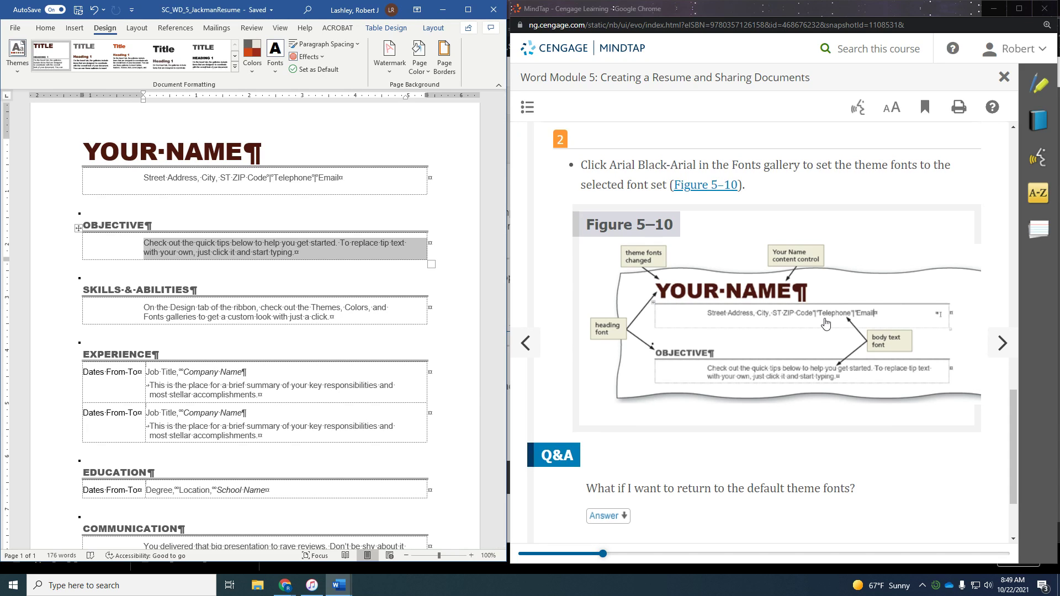
{"action": "scroll", "coordinate": [826, 324], "scroll_direction": "down", "scroll_amount": 2}
{"action": "left_click", "coordinate": [1002, 344]}
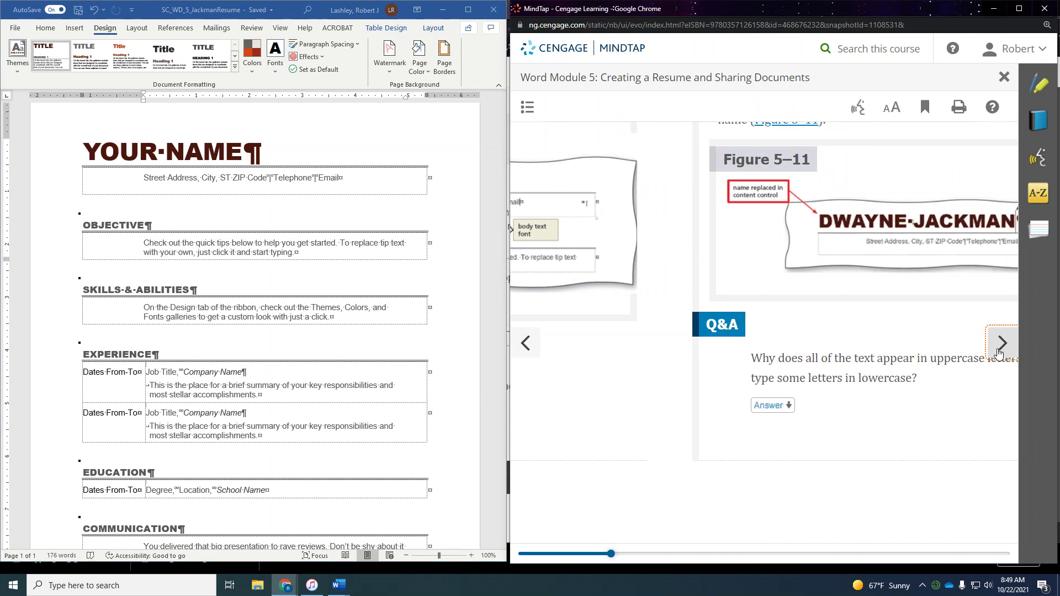
{"action": "left_click", "coordinate": [1001, 347]}
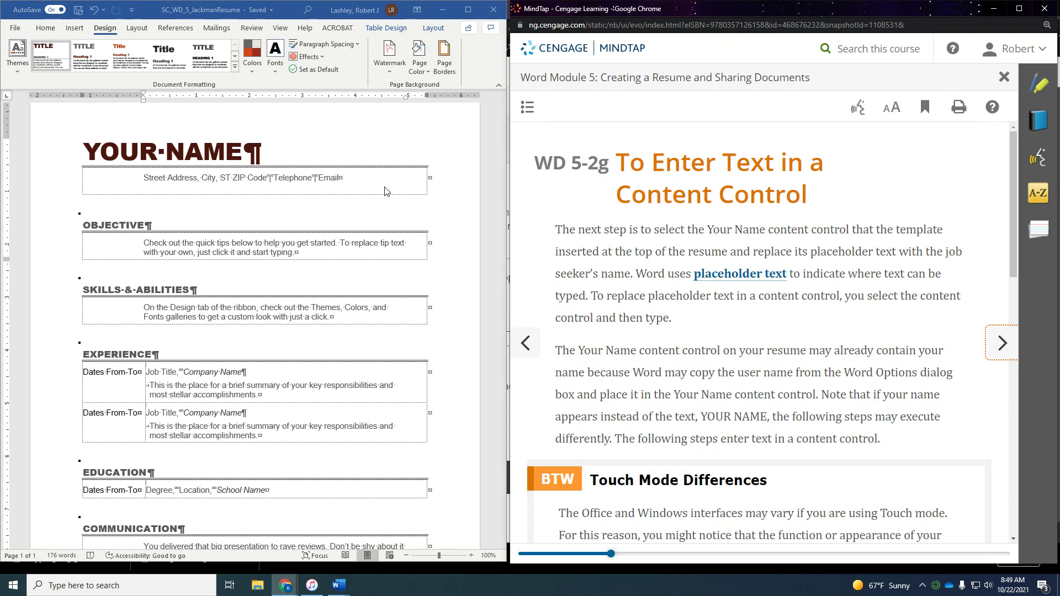
{"action": "scroll", "coordinate": [679, 315], "scroll_direction": "down", "scroll_amount": 7}
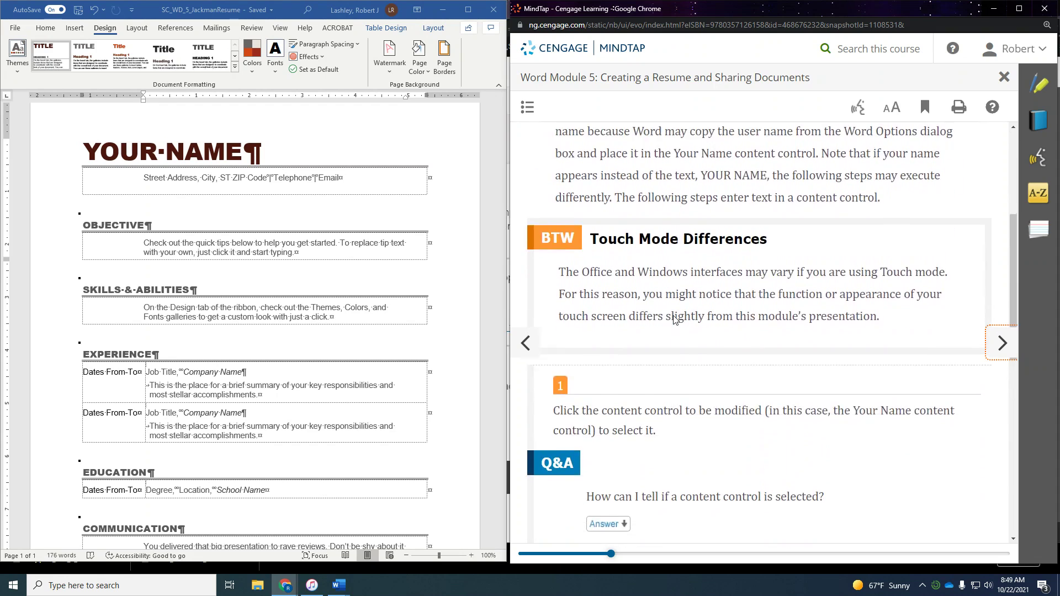
{"action": "scroll", "coordinate": [675, 320], "scroll_direction": "down", "scroll_amount": 2}
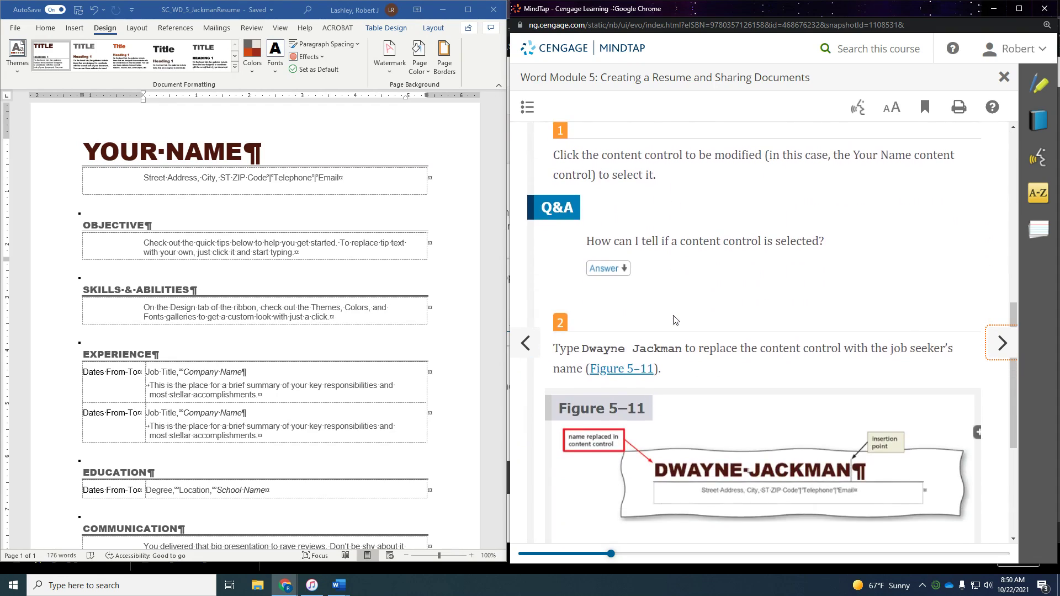
{"action": "scroll", "coordinate": [694, 223], "scroll_direction": "down", "scroll_amount": 2}
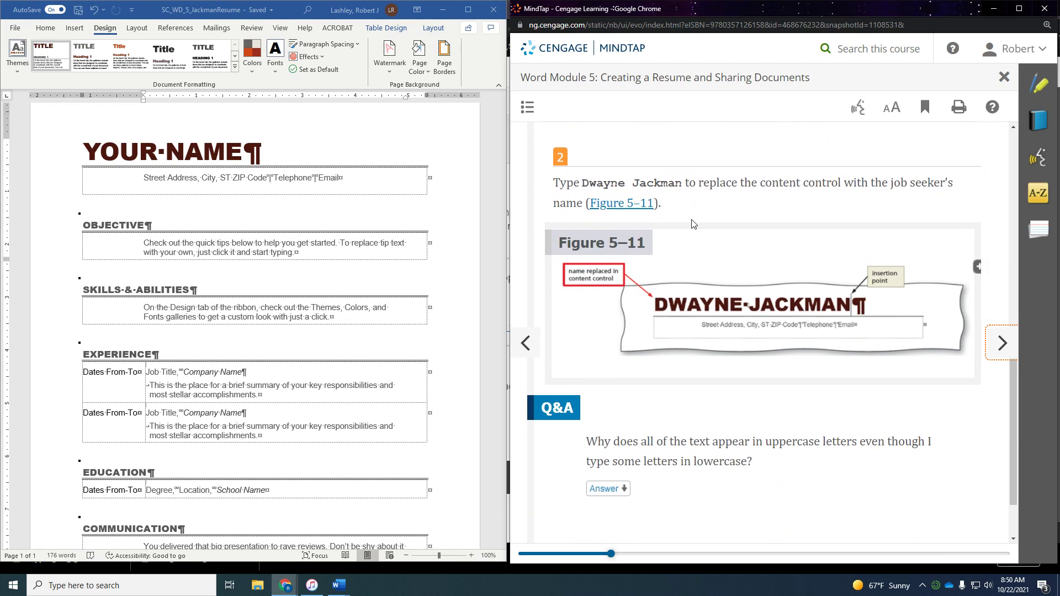
- Replace the Your Name content control's placeholder with the job seeker's full name given in the instructions
{"action": "left_click", "coordinate": [160, 159]}
{"action": "left_click", "coordinate": [149, 154]}
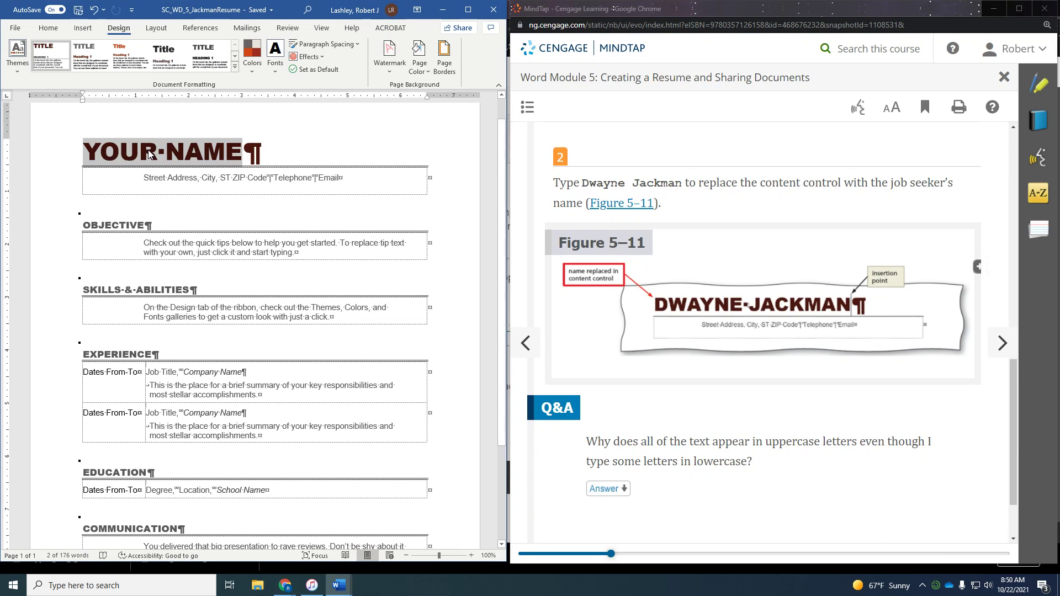
{"action": "type", "text": "DWA"}
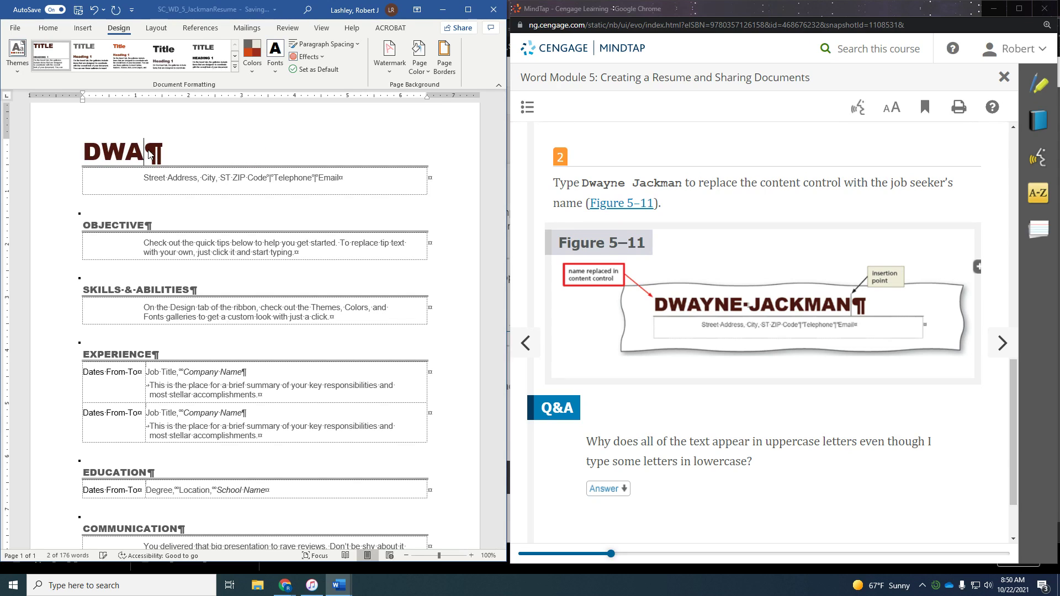
{"action": "type", "text": "YNE"}
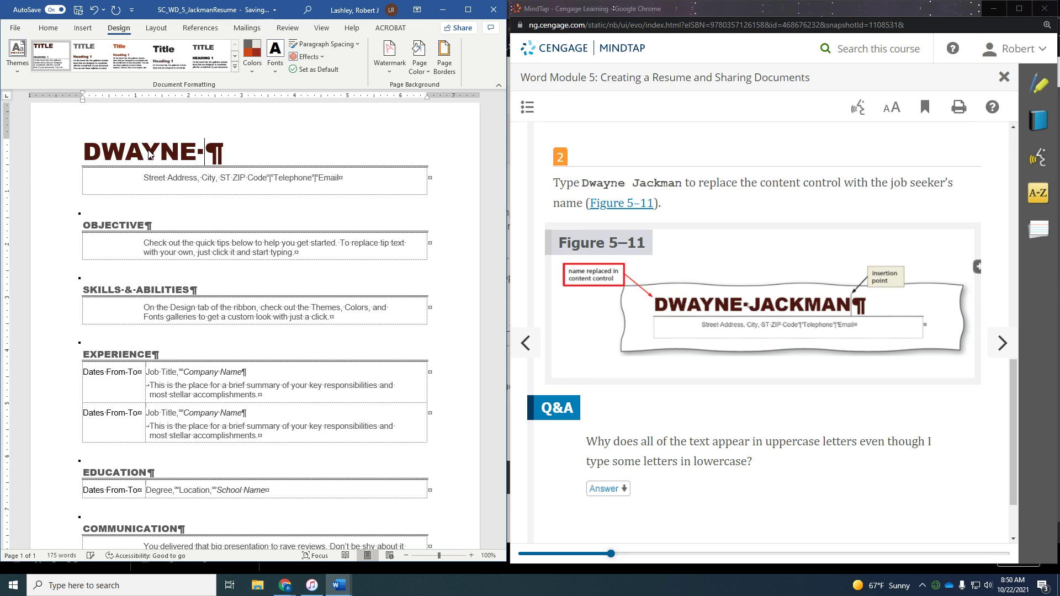
{"action": "type", "text": " JA"}
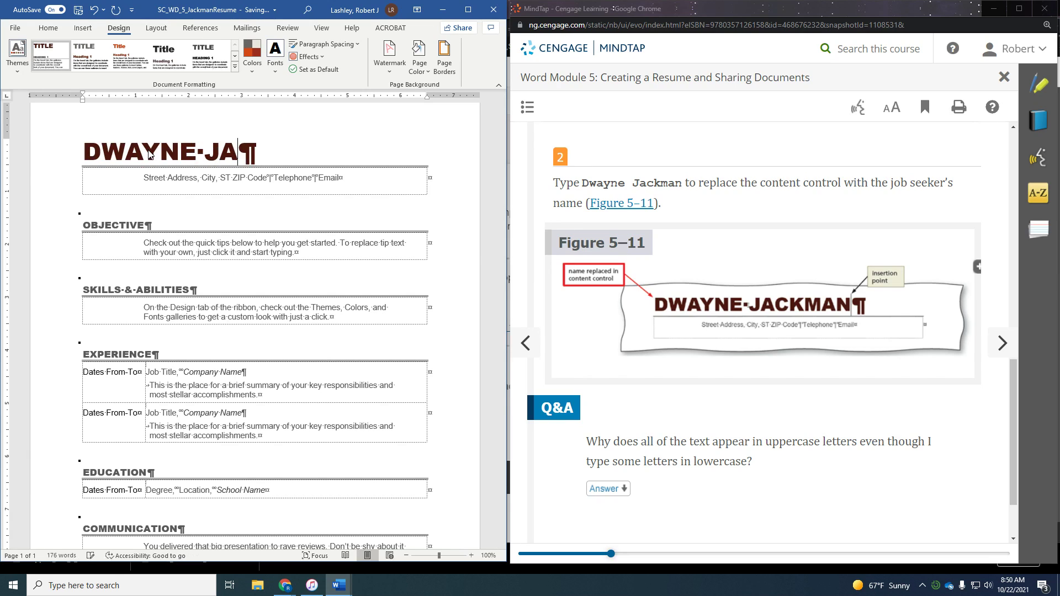
{"action": "type", "text": "CKMAN"}
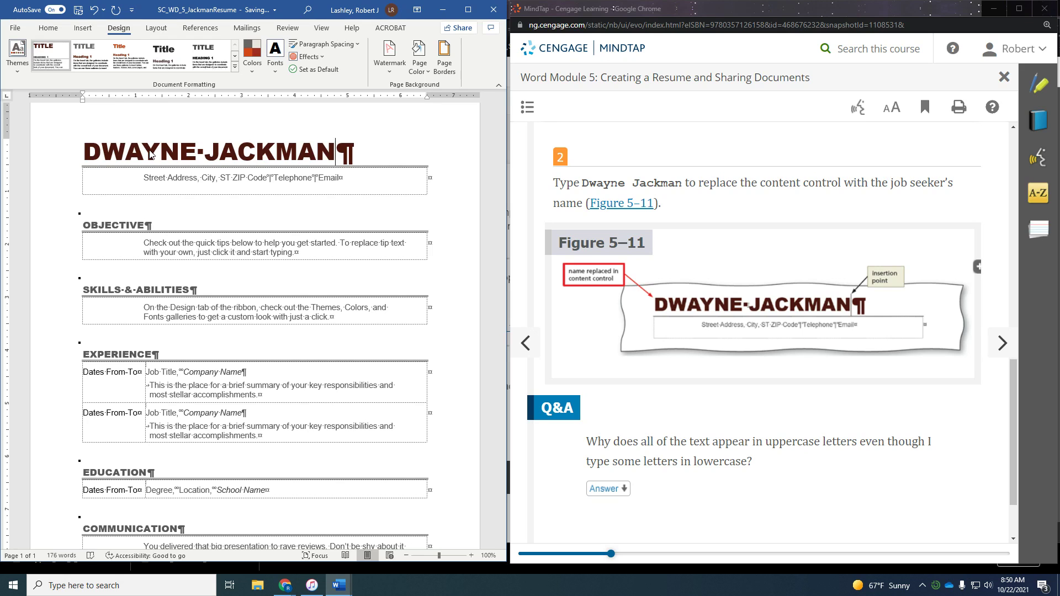
- Advance to section WD 5-2h, To Enter Text in More Content Controls, and read the contact info, telephone and email steps
{"action": "scroll", "coordinate": [666, 296], "scroll_direction": "down", "scroll_amount": 3}
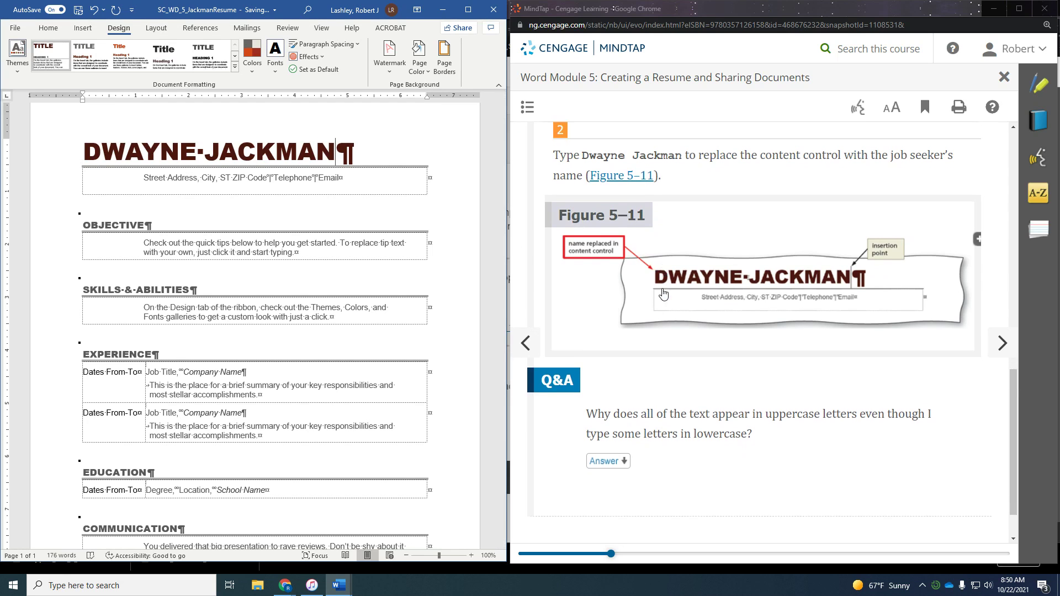
{"action": "left_click", "coordinate": [1000, 354]}
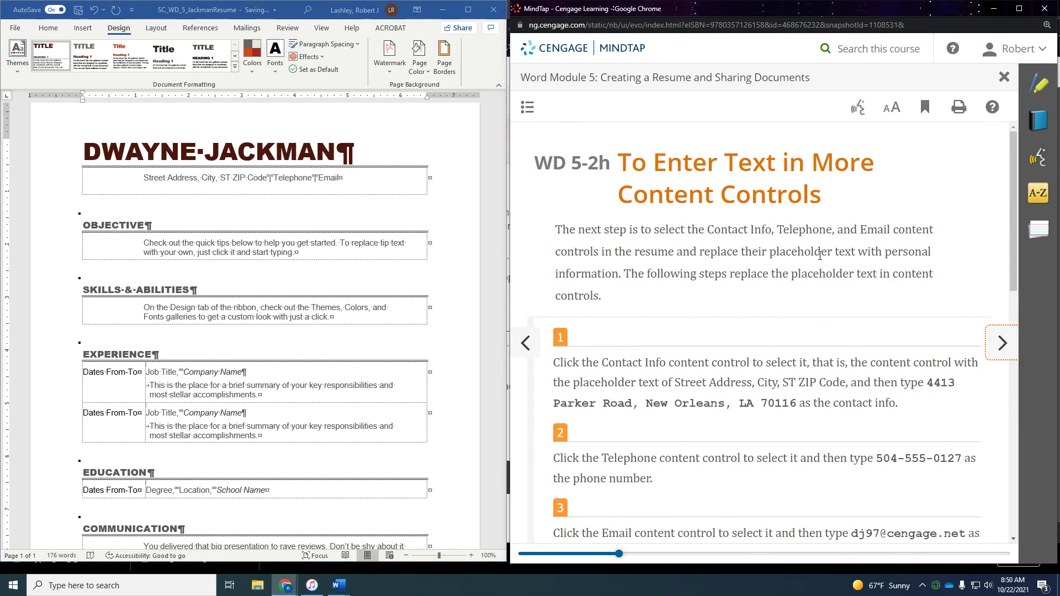
{"action": "scroll", "coordinate": [715, 202], "scroll_direction": "down", "scroll_amount": 4}
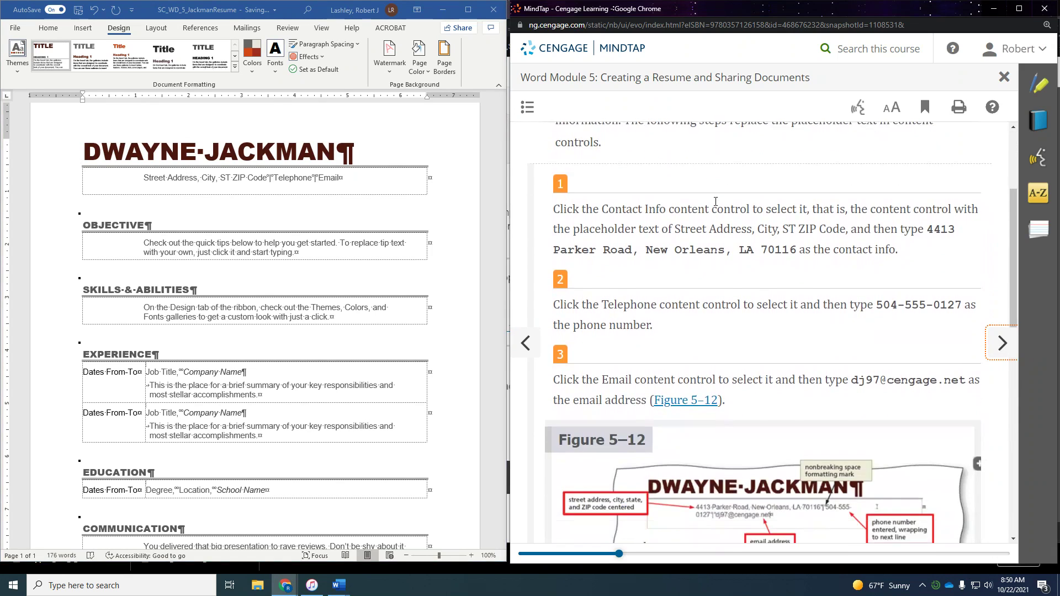
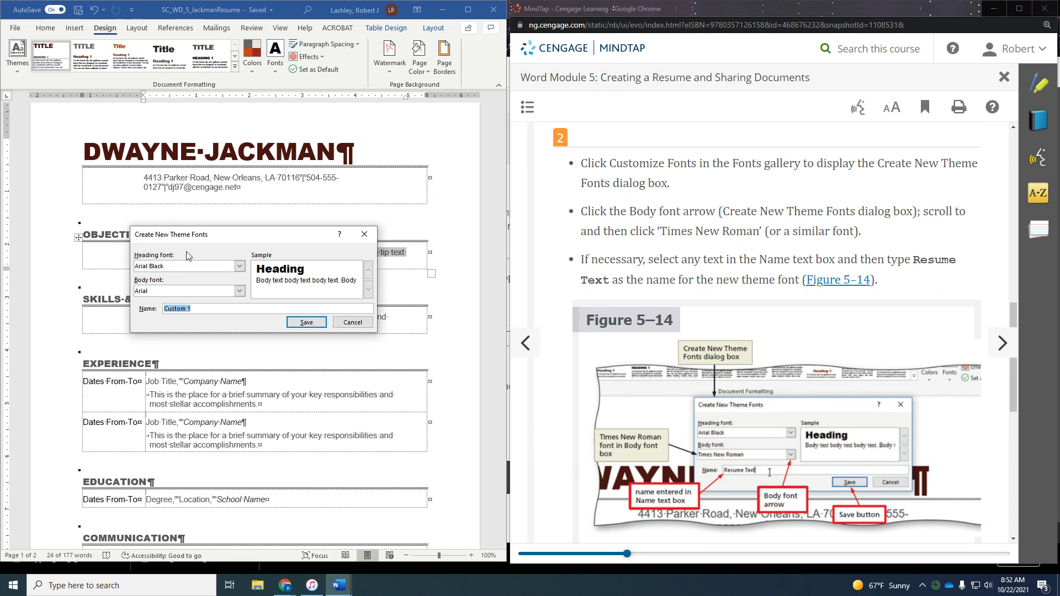
- Set the body font of the new theme fonts to Times New Roman
{"action": "left_click", "coordinate": [239, 291]}
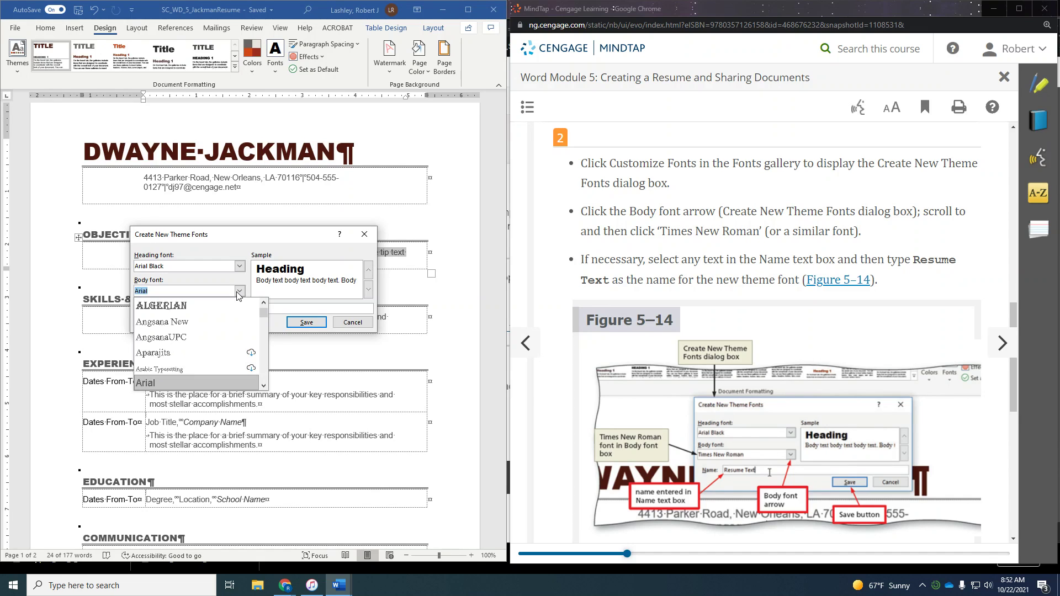
{"action": "scroll", "coordinate": [208, 318], "scroll_direction": "down", "scroll_amount": 3}
{"action": "scroll", "coordinate": [208, 319], "scroll_direction": "down", "scroll_amount": 15}
{"action": "scroll", "coordinate": [207, 317], "scroll_direction": "down", "scroll_amount": 15}
{"action": "scroll", "coordinate": [208, 319], "scroll_direction": "down", "scroll_amount": 15}
{"action": "scroll", "coordinate": [208, 320], "scroll_direction": "down", "scroll_amount": 15}
{"action": "scroll", "coordinate": [207, 319], "scroll_direction": "down", "scroll_amount": 15}
{"action": "scroll", "coordinate": [208, 319], "scroll_direction": "down", "scroll_amount": 10}
{"action": "scroll", "coordinate": [208, 319], "scroll_direction": "down", "scroll_amount": 5}
{"action": "scroll", "coordinate": [208, 319], "scroll_direction": "down", "scroll_amount": 3}
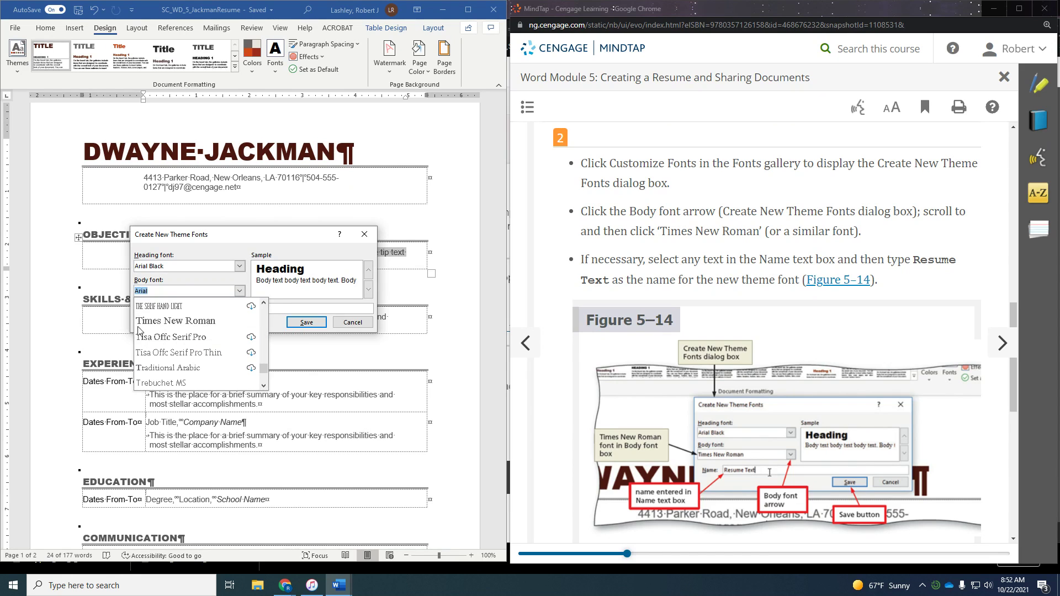
{"action": "left_click", "coordinate": [167, 322]}
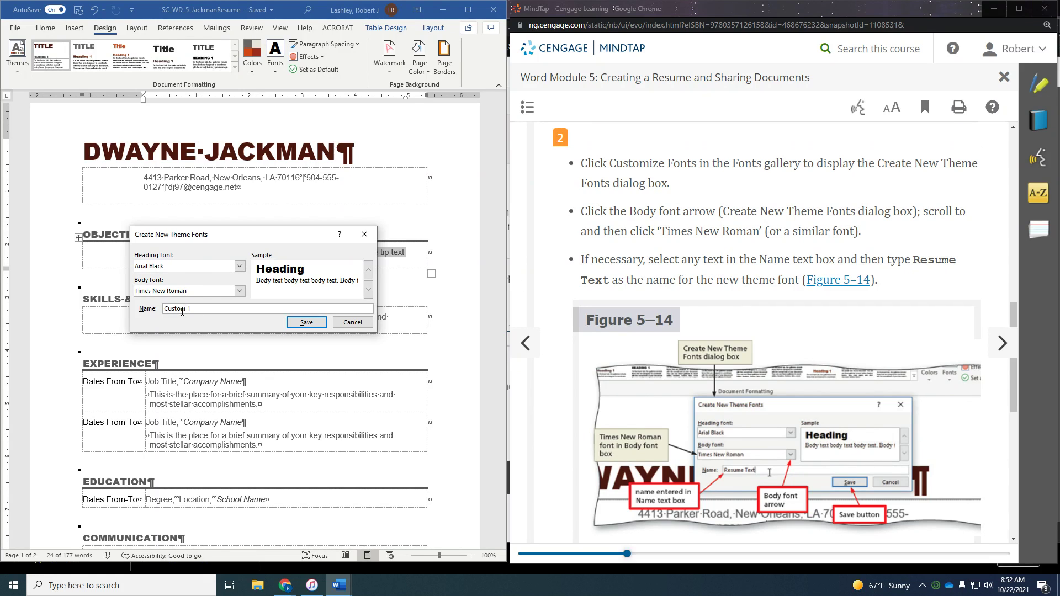
- Name the new theme fonts Resume Text and save them to apply them to the resume
{"action": "left_click_drag", "start_coordinate": [207, 310], "coordinate": [160, 310]}
{"action": "type", "text": "Resume Text"}
{"action": "left_click", "coordinate": [307, 322]}
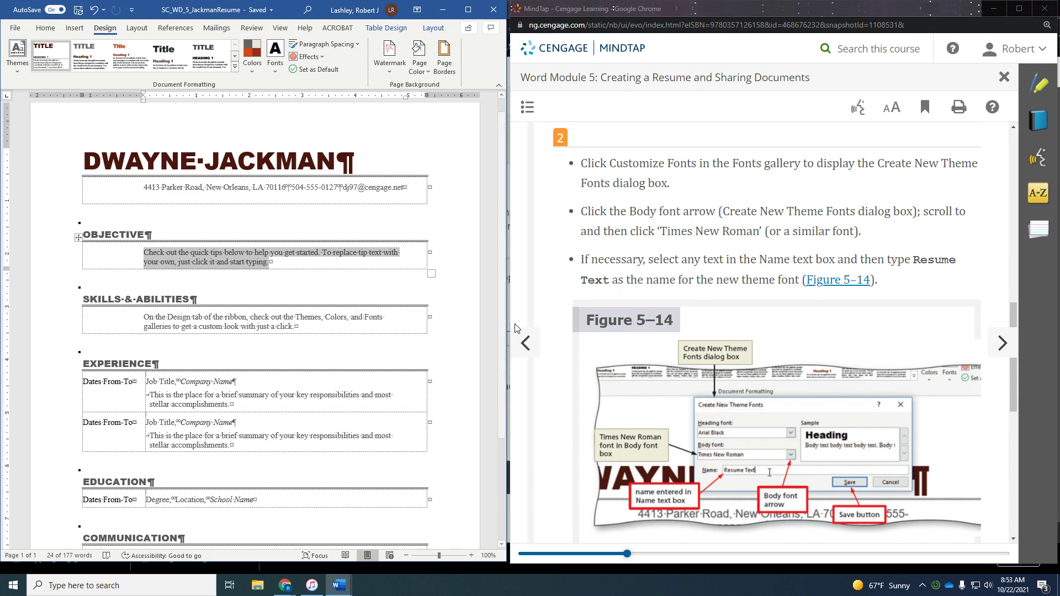
- Compare the resume with Figure 5-15, advance to section WD 5-2j, To Create Custom Theme Colors, and read step 1
{"action": "scroll", "coordinate": [838, 328], "scroll_direction": "down", "scroll_amount": 1}
{"action": "scroll", "coordinate": [838, 328], "scroll_direction": "down", "scroll_amount": 7}
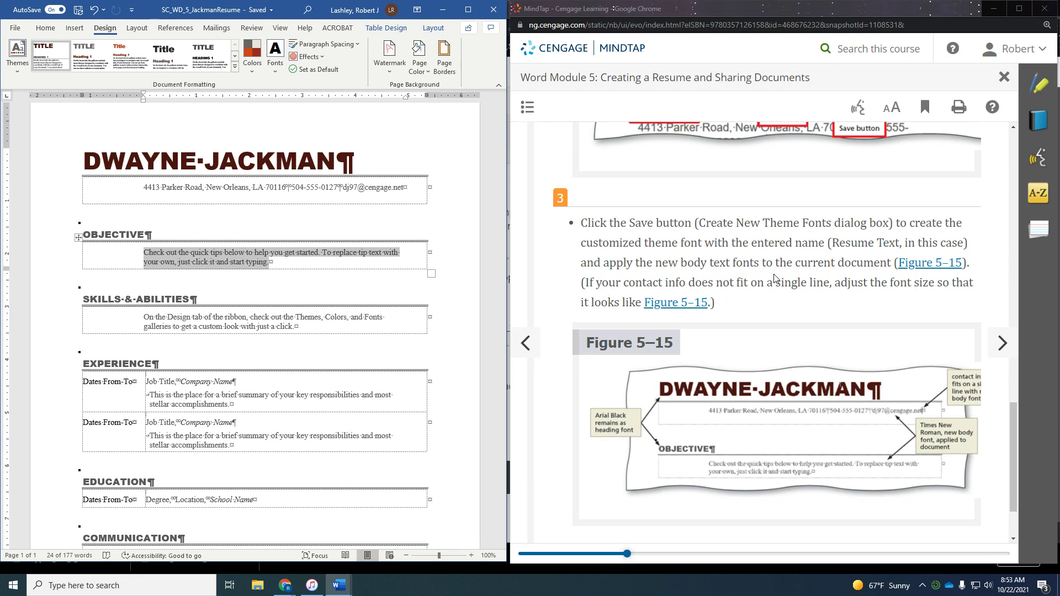
{"action": "scroll", "coordinate": [779, 284], "scroll_direction": "down", "scroll_amount": 2}
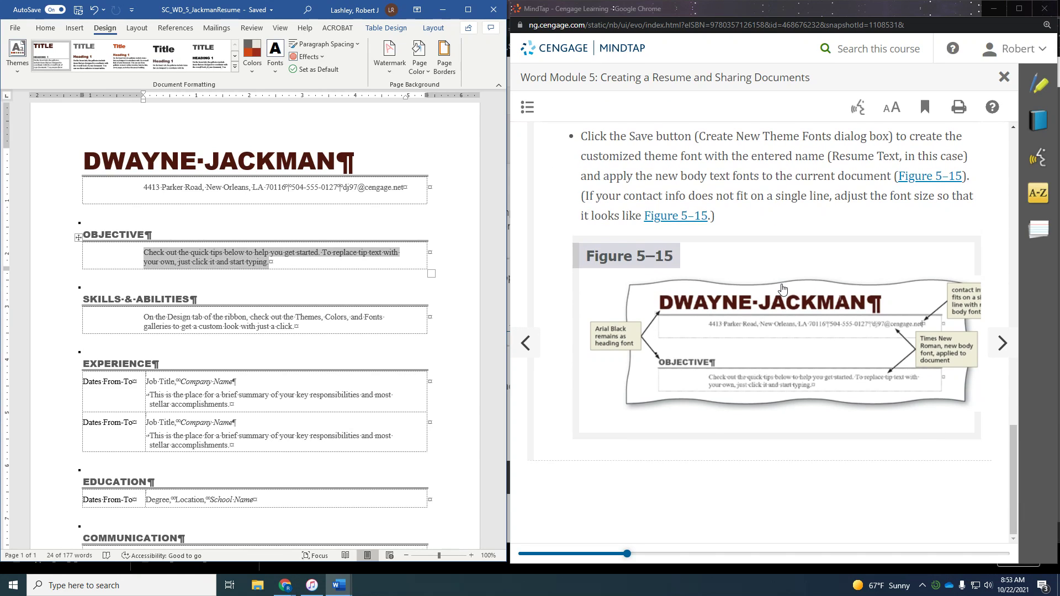
{"action": "left_click", "coordinate": [989, 343]}
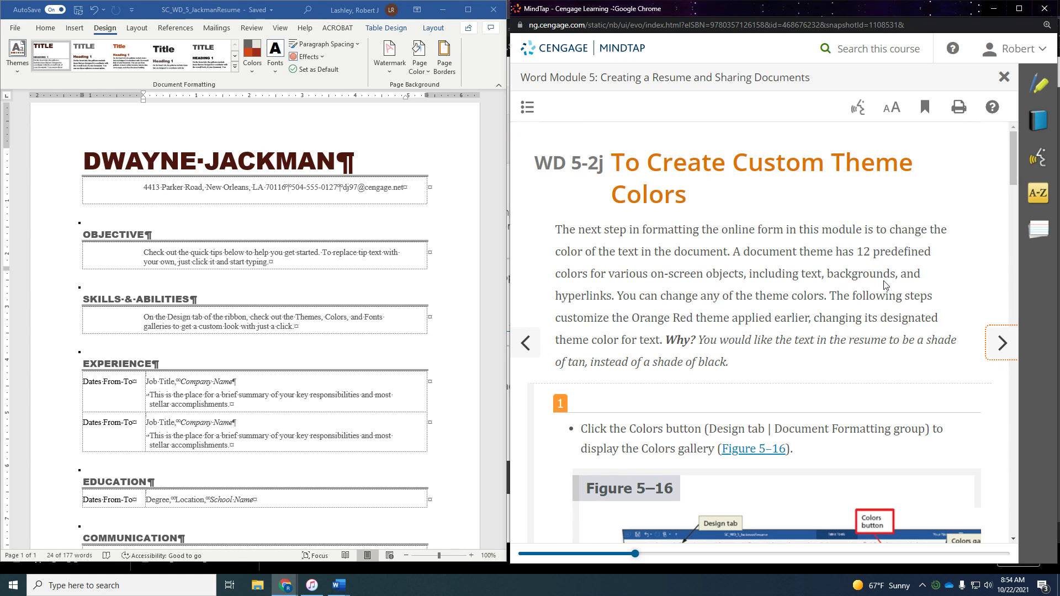
{"action": "scroll", "coordinate": [885, 285], "scroll_direction": "down", "scroll_amount": 5}
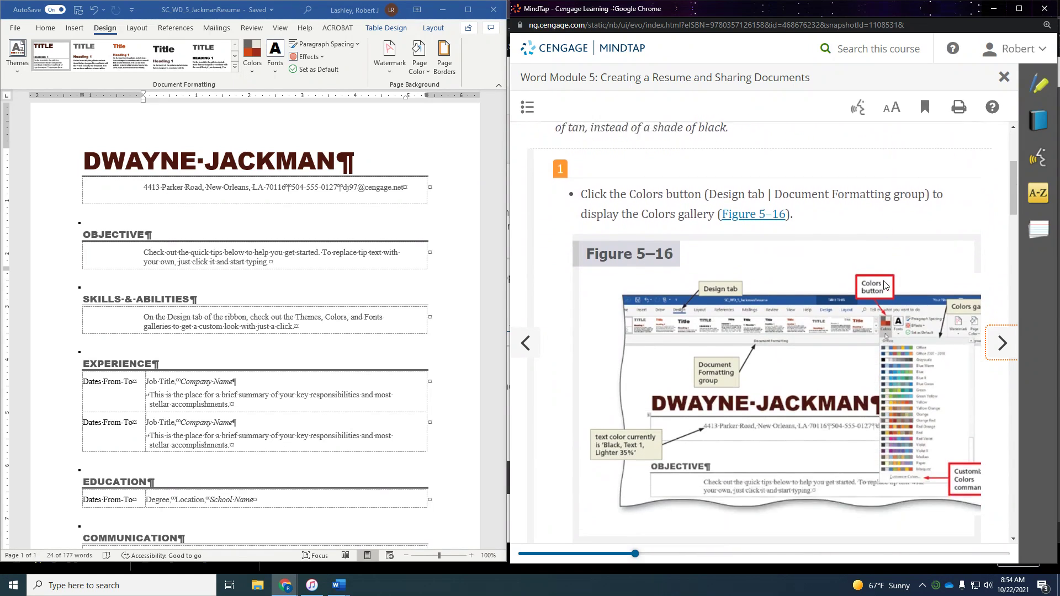
- Create a custom set of theme colors with Text/Background - Dark 1 set to Tan, Text 2, Darker 90%
{"action": "left_click", "coordinate": [253, 70]}
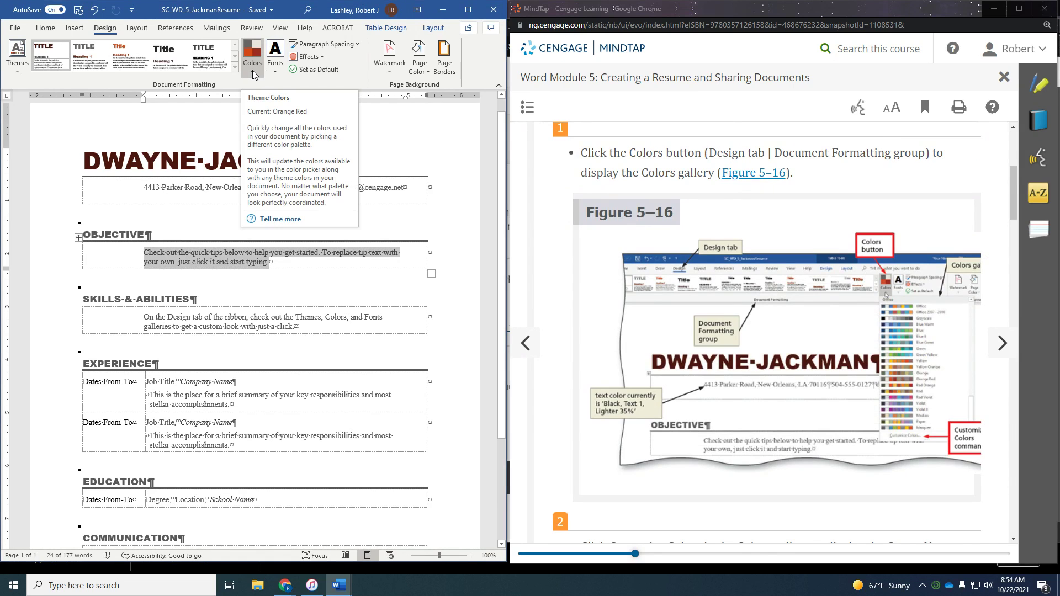
{"action": "left_click", "coordinate": [251, 67]}
{"action": "scroll", "coordinate": [921, 228], "scroll_direction": "down", "scroll_amount": 8}
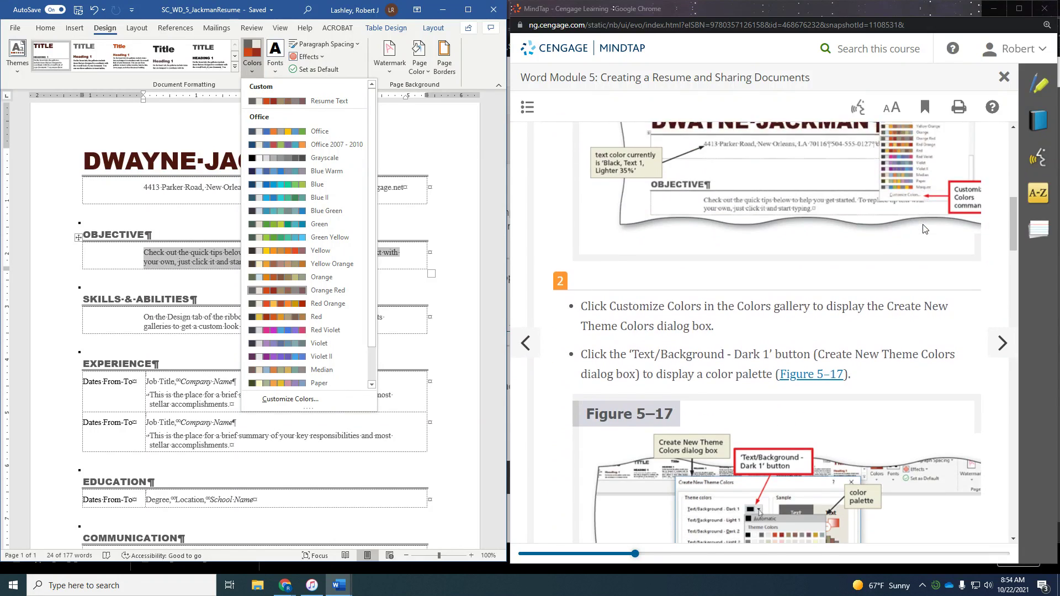
{"action": "scroll", "coordinate": [925, 228], "scroll_direction": "up", "scroll_amount": 1}
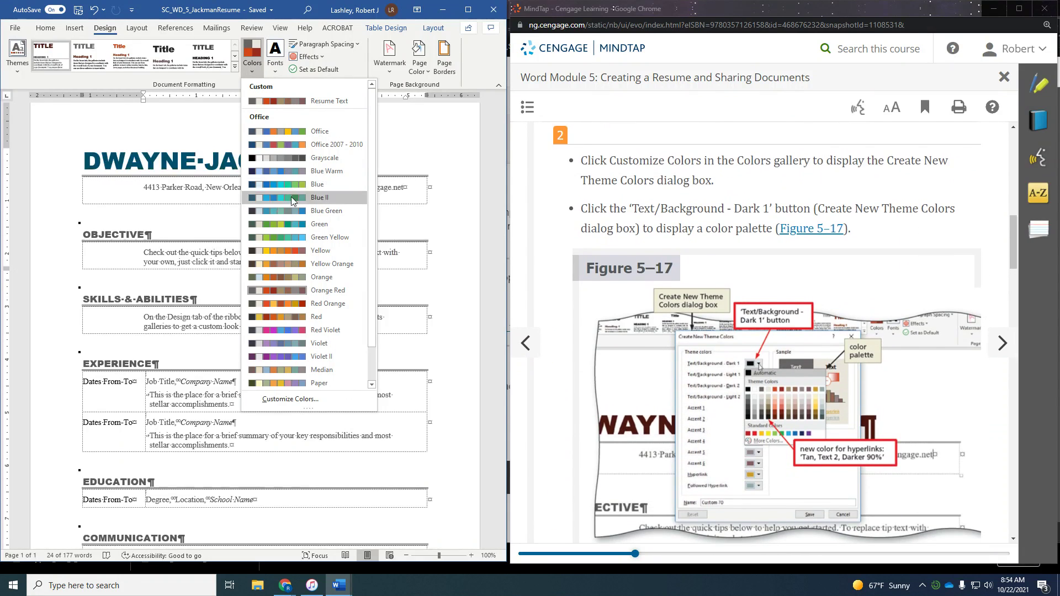
{"action": "left_click", "coordinate": [297, 398]}
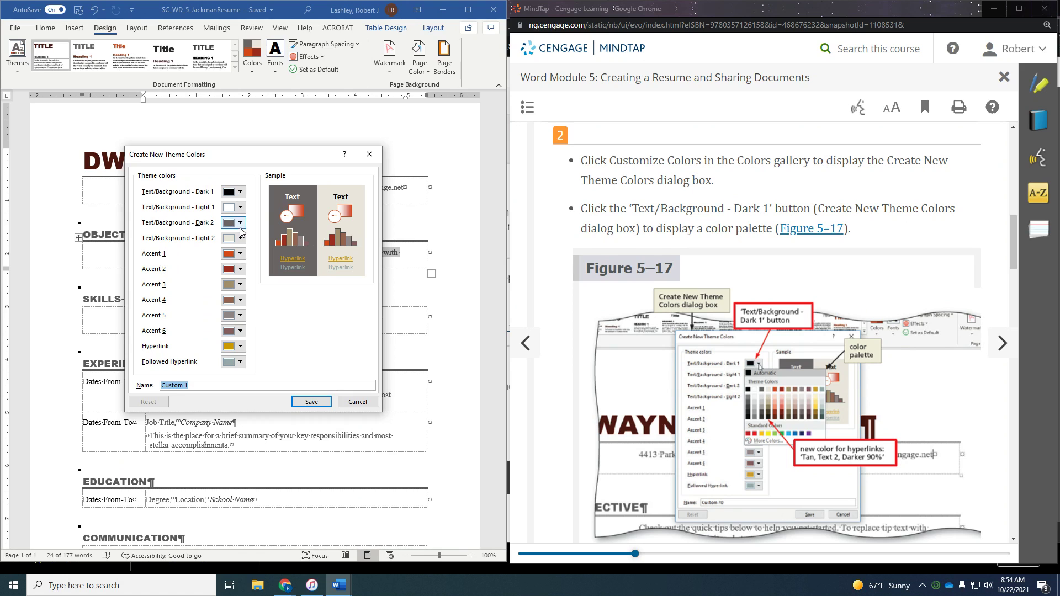
{"action": "left_click", "coordinate": [241, 192]}
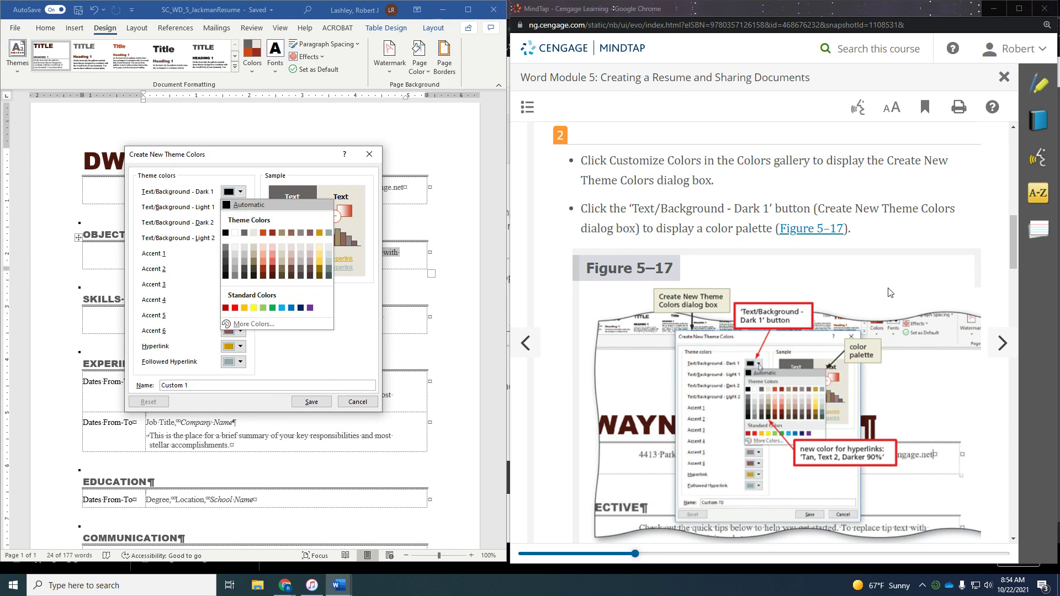
{"action": "scroll", "coordinate": [871, 344], "scroll_direction": "down", "scroll_amount": 5}
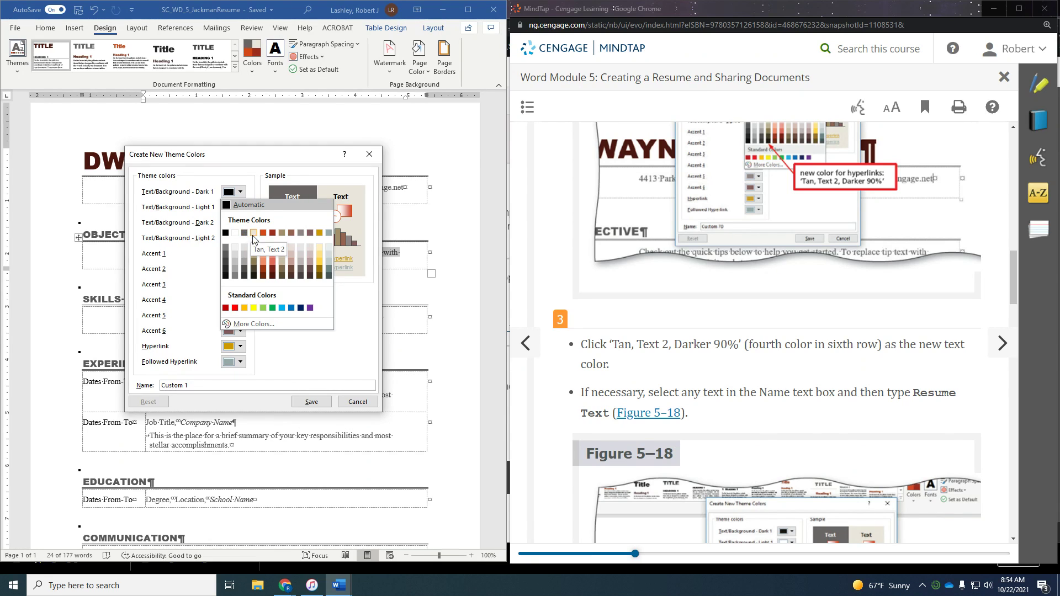
{"action": "left_click", "coordinate": [254, 276]}
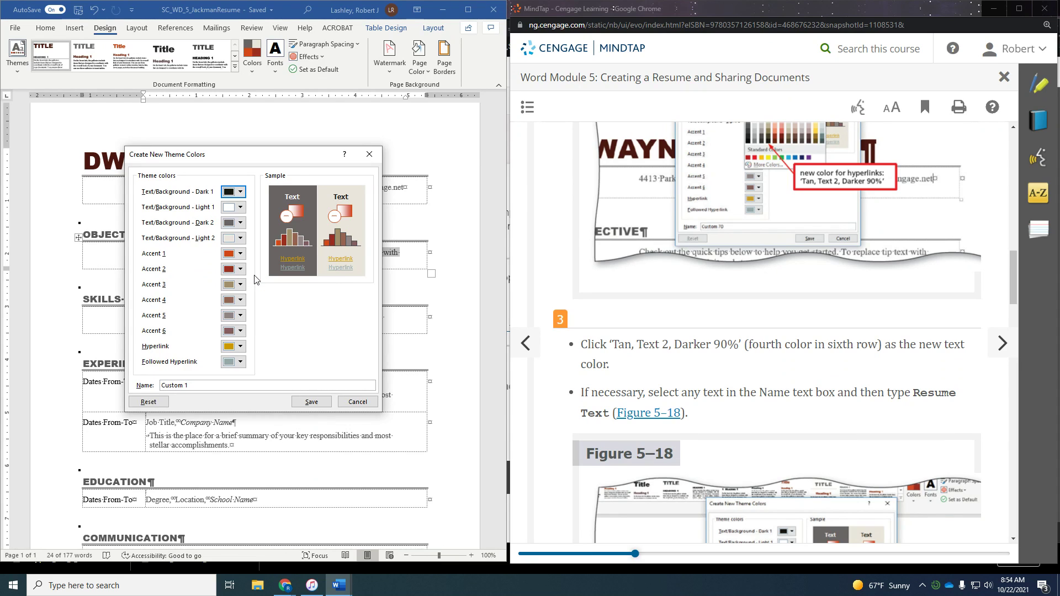
- Name the new theme colors Resume Text and save them to apply them to the resume
{"action": "scroll", "coordinate": [779, 387], "scroll_direction": "down", "scroll_amount": 1}
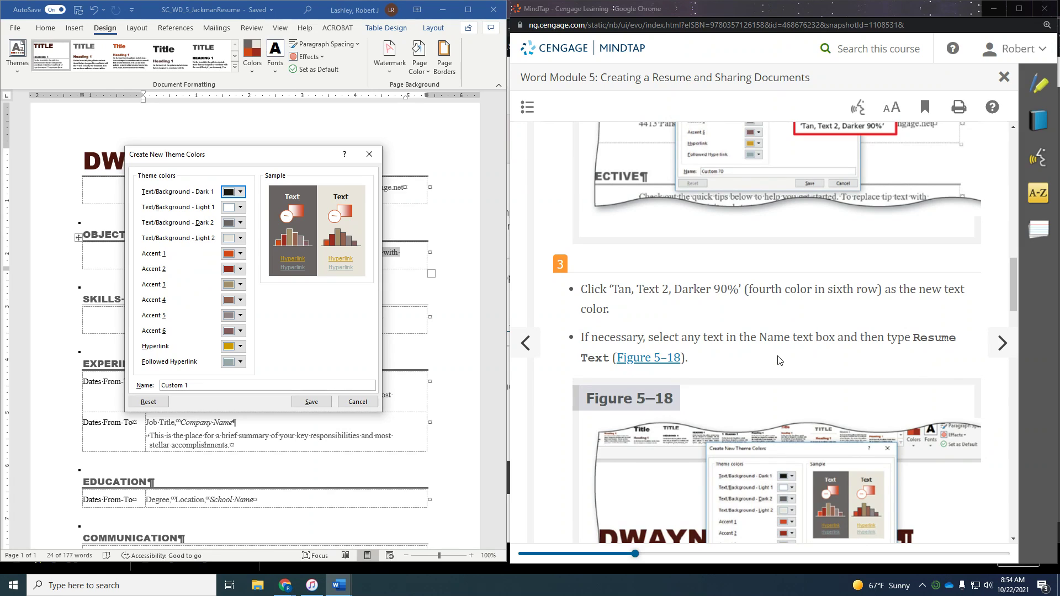
{"action": "left_click_drag", "start_coordinate": [196, 385], "coordinate": [132, 381]}
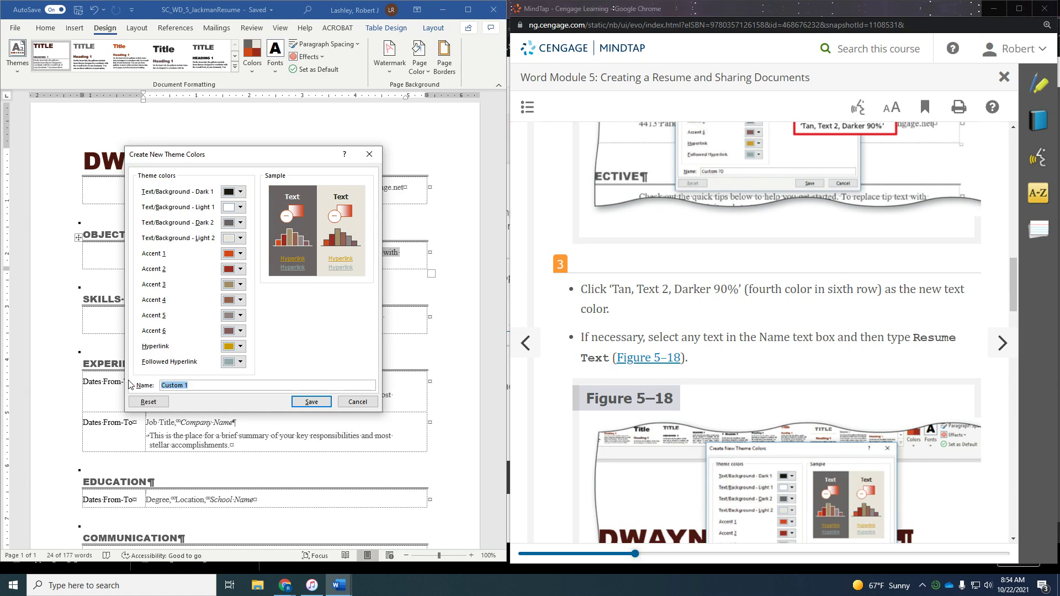
{"action": "type", "text": "Resume Text"}
{"action": "scroll", "coordinate": [708, 368], "scroll_direction": "down", "scroll_amount": 8}
{"action": "scroll", "coordinate": [709, 368], "scroll_direction": "down", "scroll_amount": 3}
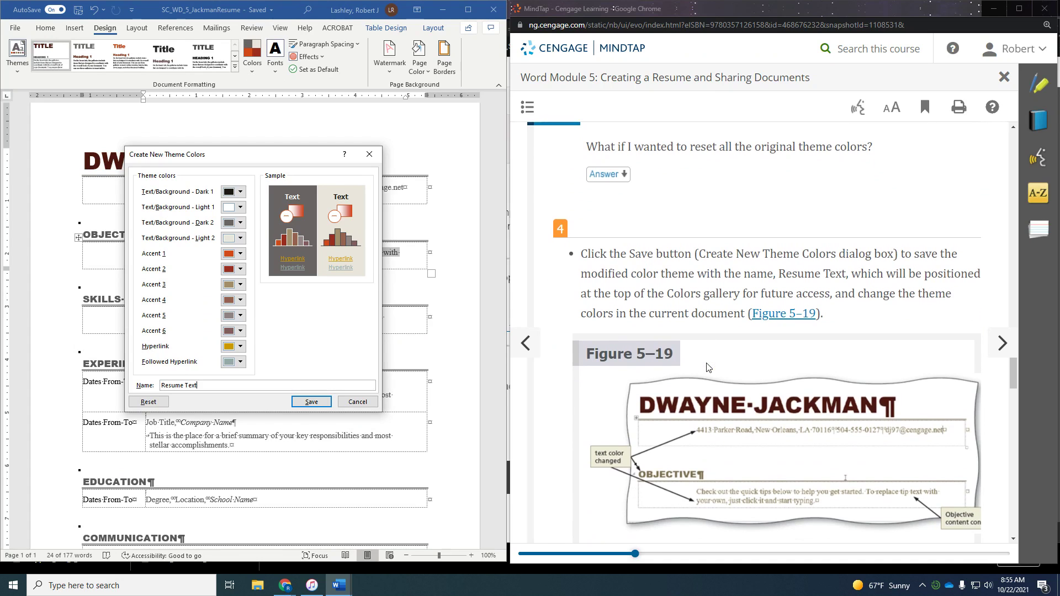
{"action": "left_click", "coordinate": [311, 402]}
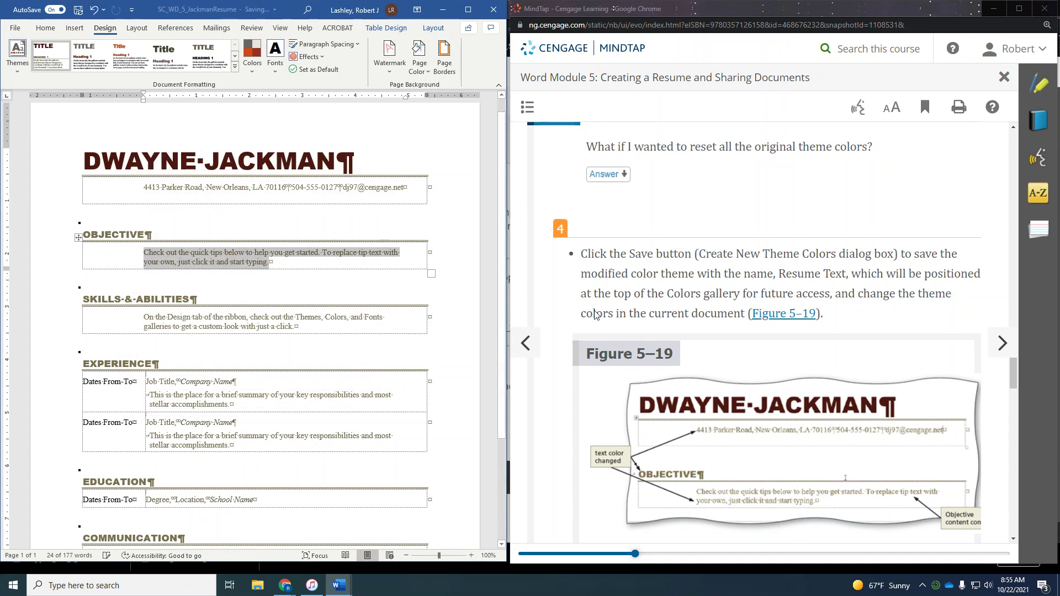
- Read the rest of the theme colors section, advance to WD 5-2k, To Enter Text in a Content Control, and read its steps
{"action": "scroll", "coordinate": [682, 288], "scroll_direction": "down", "scroll_amount": 5}
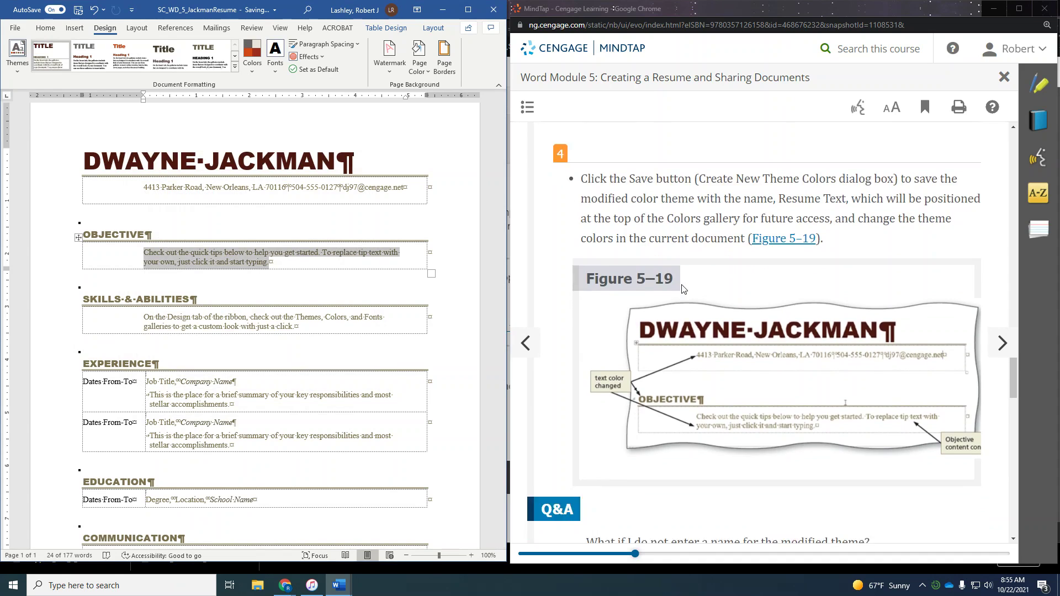
{"action": "scroll", "coordinate": [683, 288], "scroll_direction": "down", "scroll_amount": 6}
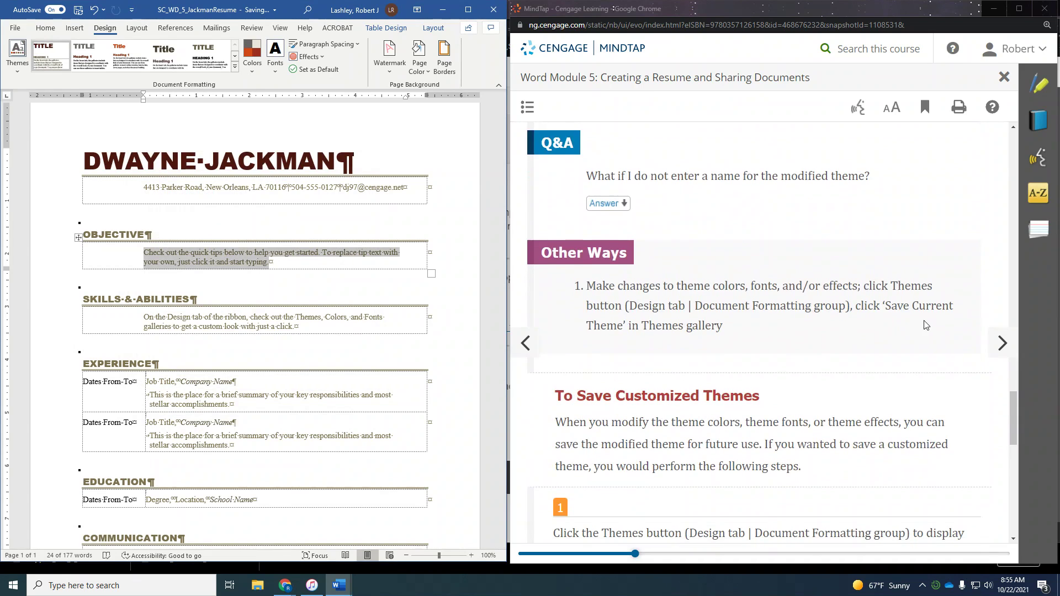
{"action": "scroll", "coordinate": [910, 331], "scroll_direction": "down", "scroll_amount": 1}
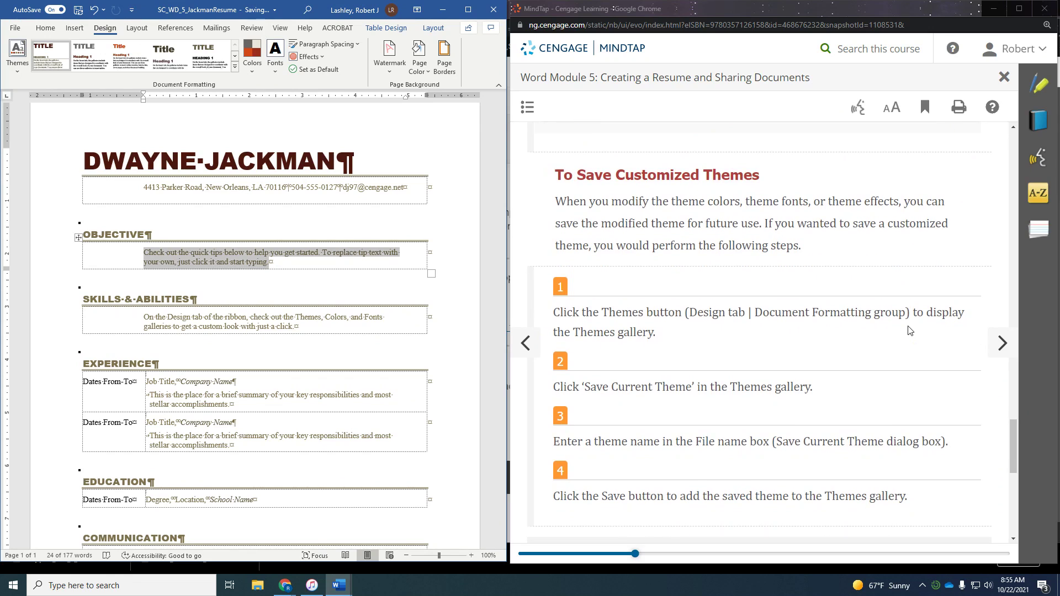
{"action": "scroll", "coordinate": [910, 330], "scroll_direction": "down", "scroll_amount": 1}
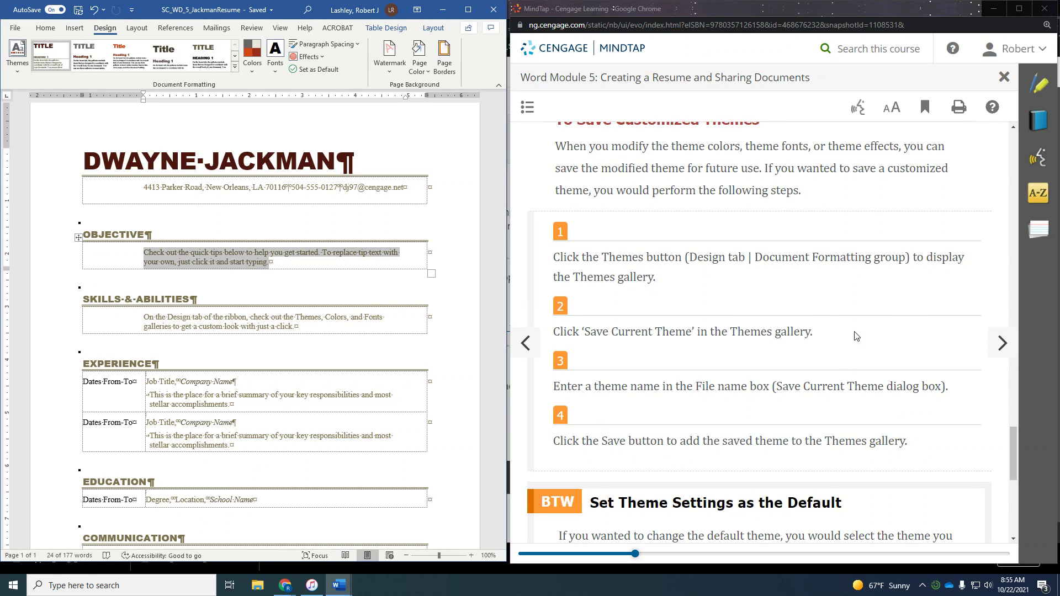
{"action": "scroll", "coordinate": [925, 343], "scroll_direction": "down", "scroll_amount": 1}
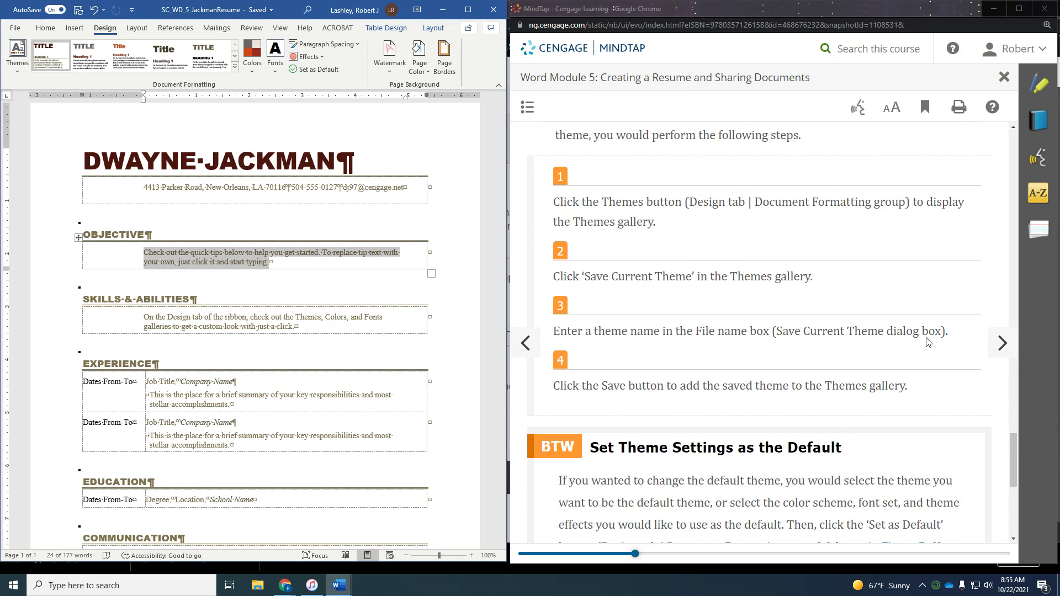
{"action": "left_click", "coordinate": [1003, 346]}
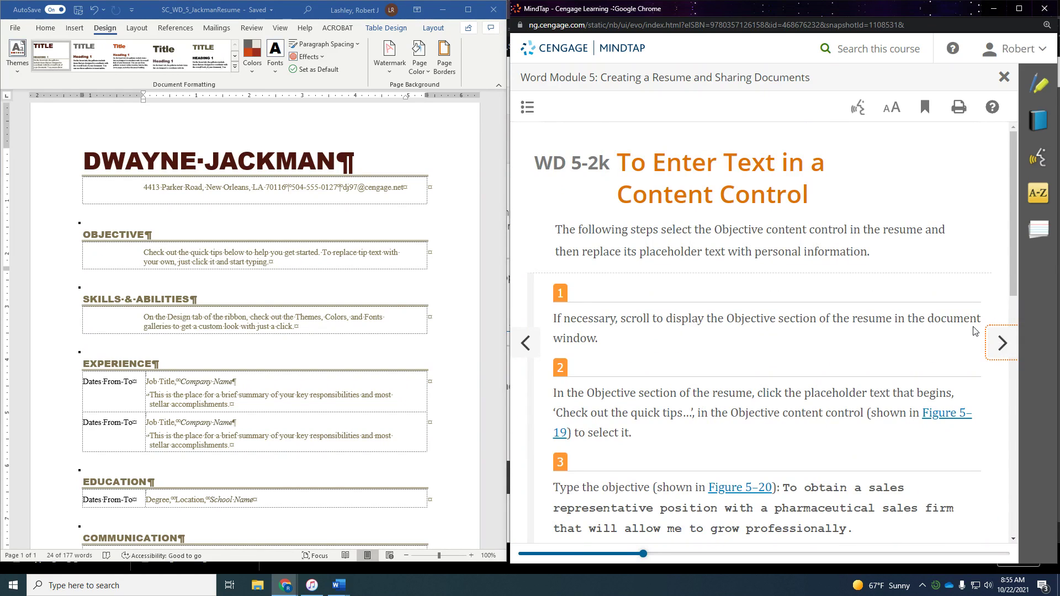
{"action": "scroll", "coordinate": [966, 325], "scroll_direction": "down", "scroll_amount": 1}
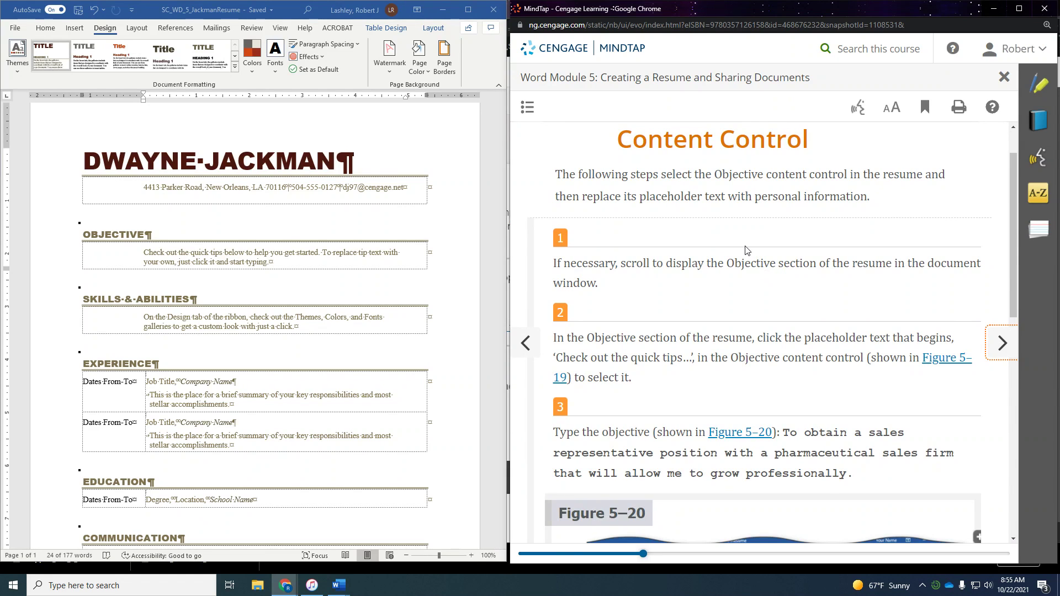
{"action": "scroll", "coordinate": [727, 248], "scroll_direction": "down", "scroll_amount": 1}
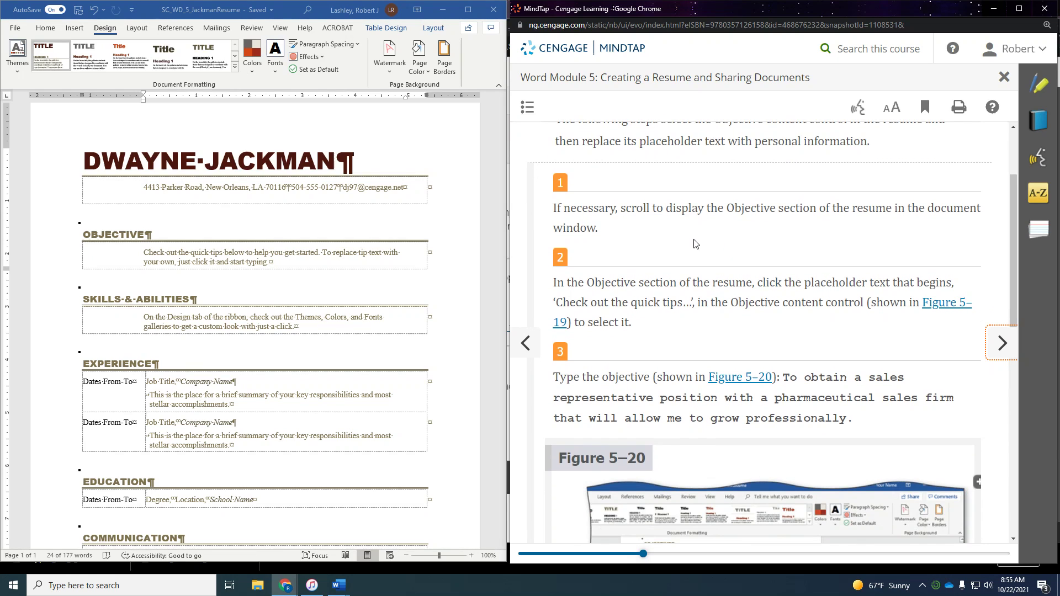
{"action": "scroll", "coordinate": [698, 305], "scroll_direction": "down", "scroll_amount": 2}
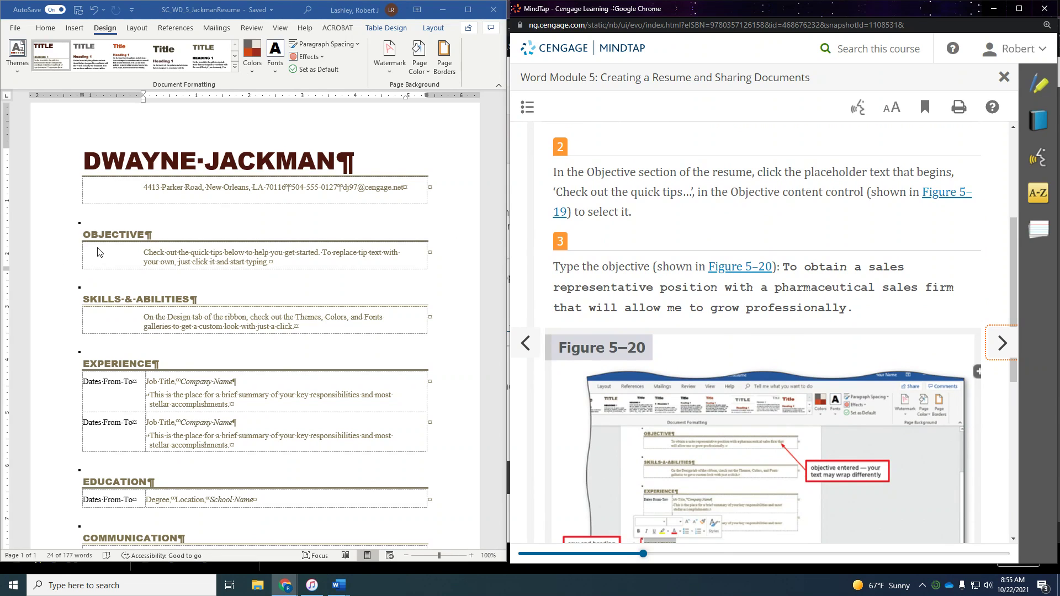
- Replace the placeholder text in the Objective content control with the objective beginning "To obtain a sales representative"
{"action": "left_click", "coordinate": [178, 257]}
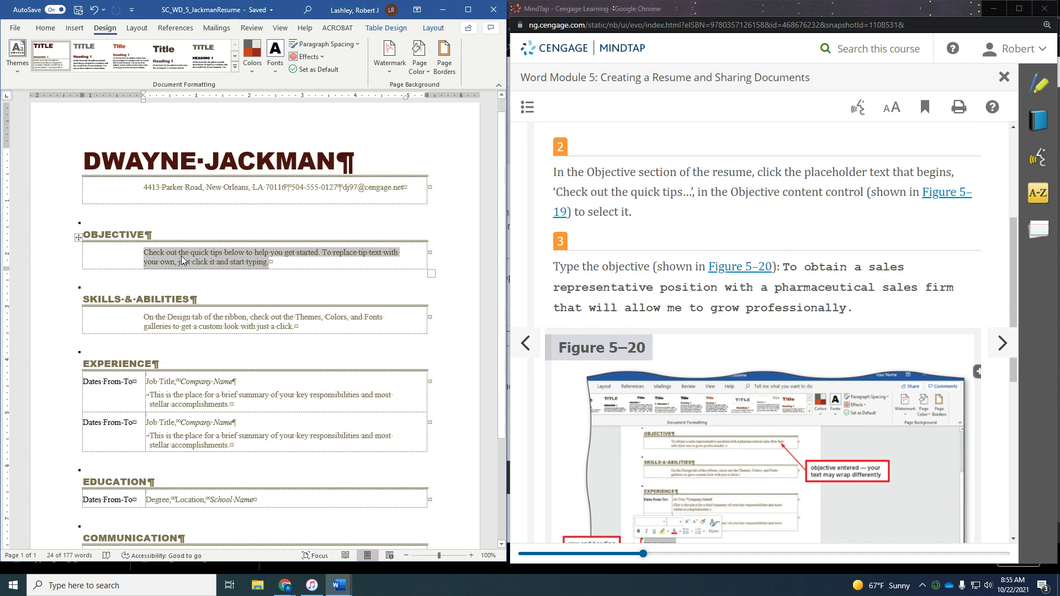
{"action": "type", "text": "To"}
{"action": "type", "text": "tain a sales"}
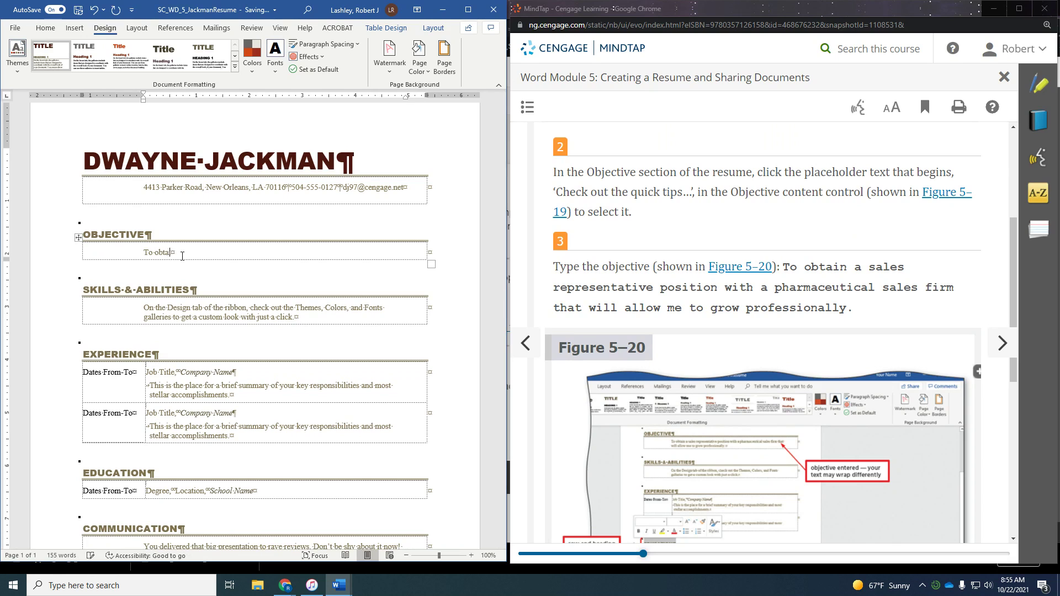
{"action": "key", "text": "BackSpace"}
{"action": "key", "text": "BackSpace"}
{"action": "key", "text": "BackSpace"}
{"action": "key", "text": "BackSpace"}
{"action": "type", "text": "ales representative post"}
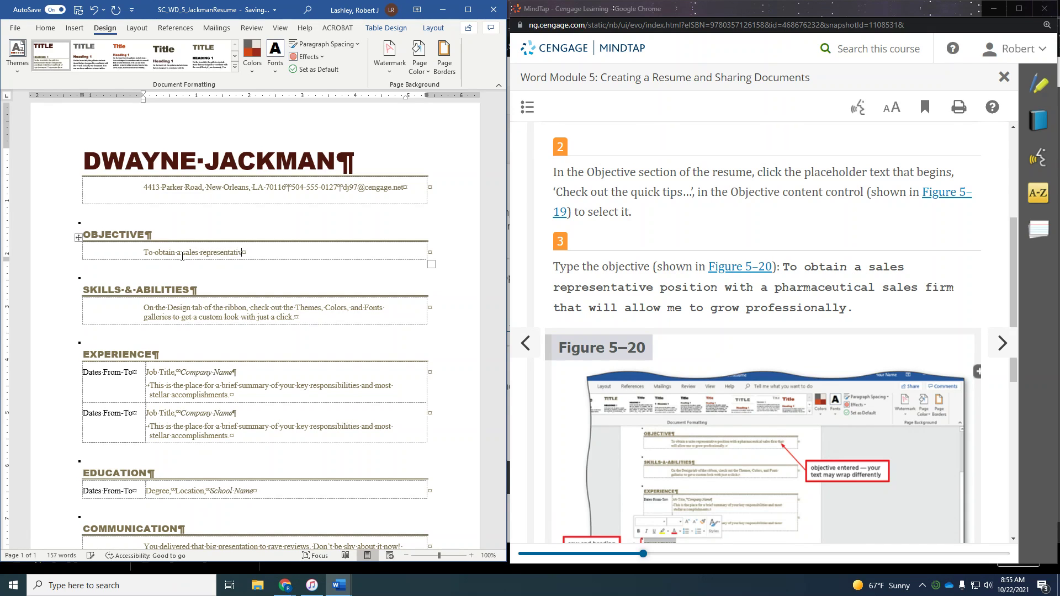